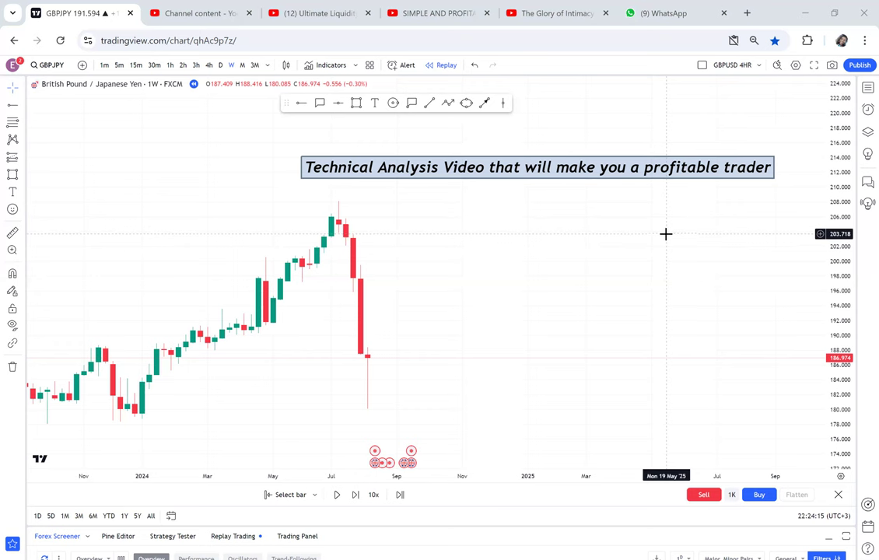
# Step: Add a text label below the title listing GBPUSD, GBPJPY and GBPCAD on separate lines
pyautogui.moveTo(614, 255)
pyautogui.mouseDown()
pyautogui.moveTo(547, 218)
pyautogui.moveTo(532, 154)
pyautogui.mouseUp()
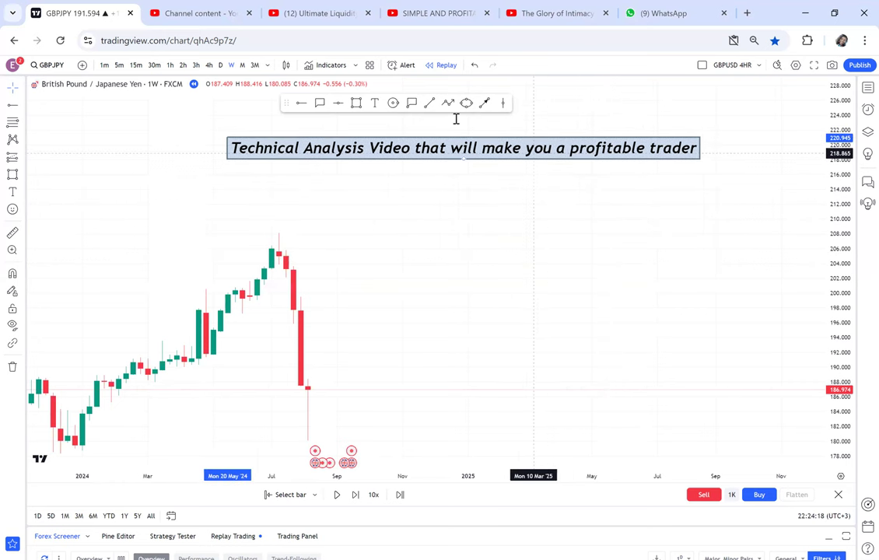
pyautogui.click(374, 104)
pyautogui.click(379, 198)
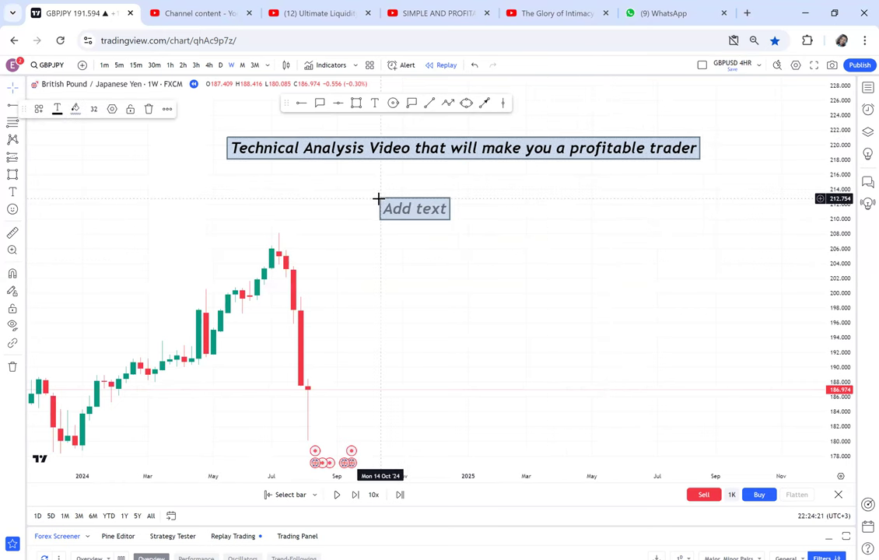
pyautogui.write('GBP')
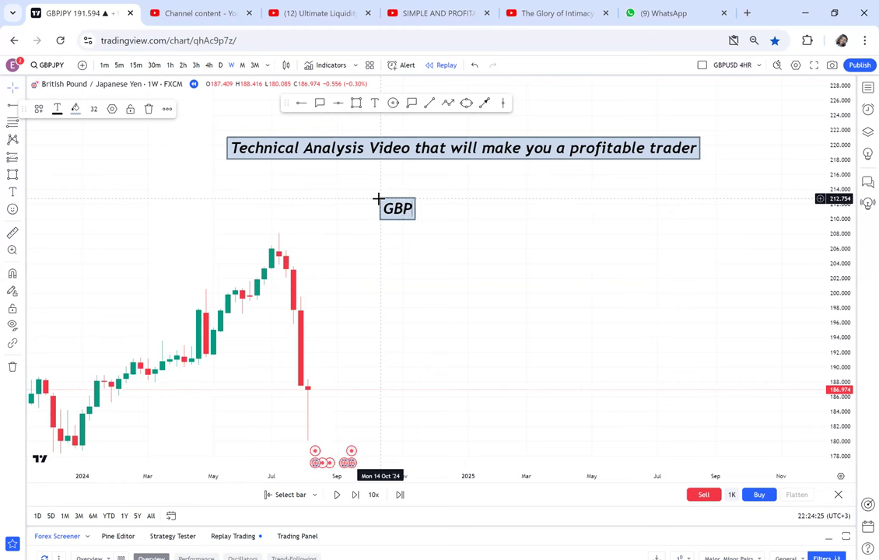
pyautogui.write('USD')
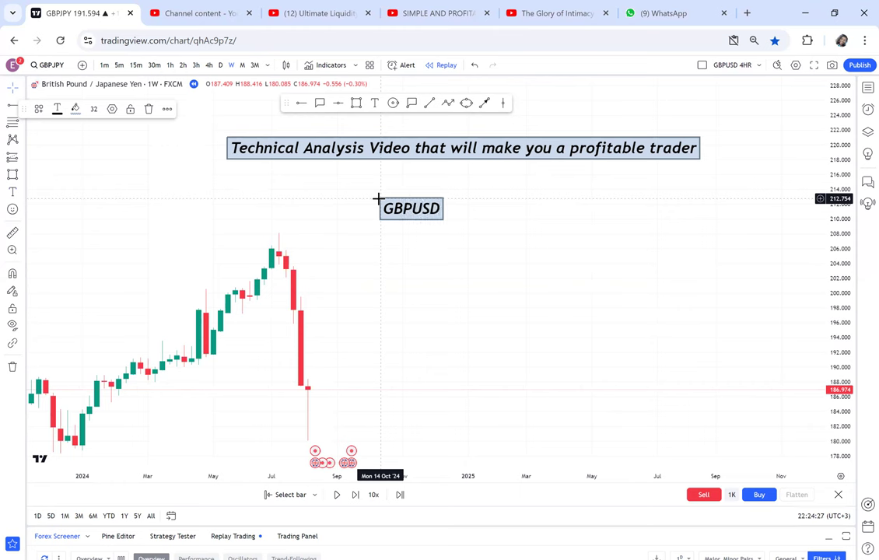
pyautogui.press('Return')
pyautogui.write('GBPJPY')
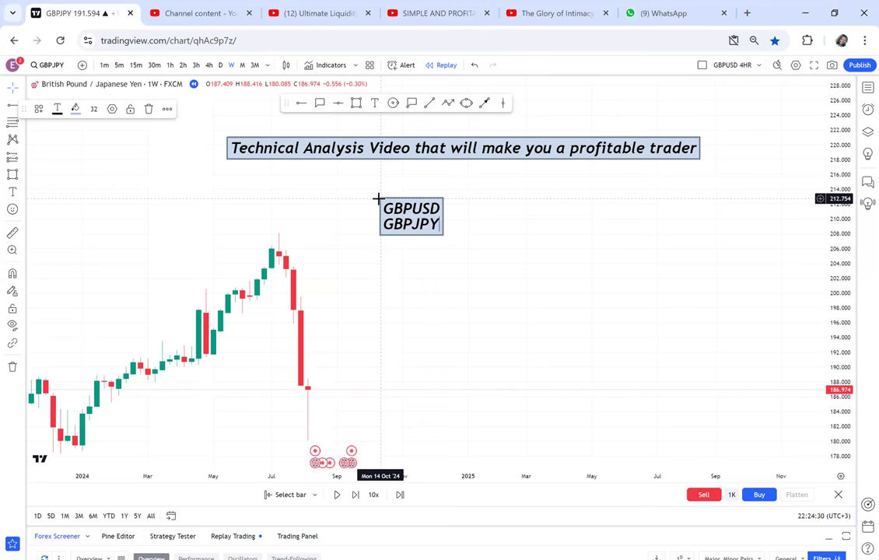
pyautogui.press('Return')
pyautogui.write('GBPCAD')
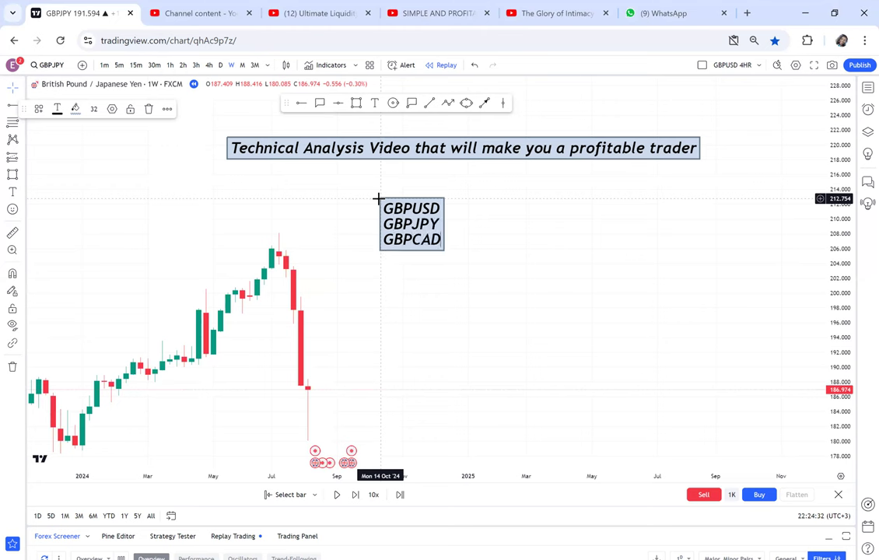
# Step: Append GBPCHF, GBPAUD and GBPNZD to the GBP pairs list and shift the label left, under the title's first words
pyautogui.press('Return')
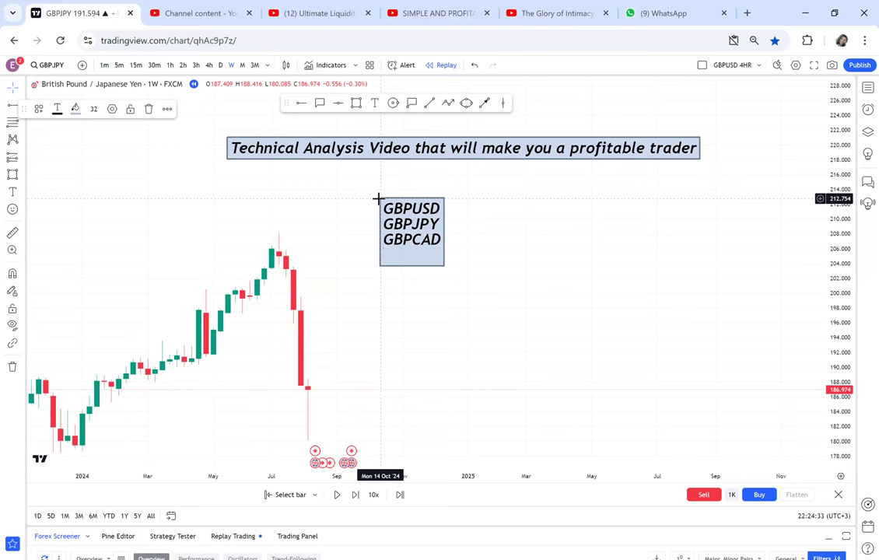
pyautogui.write('GBPCHF')
pyautogui.press('Return')
pyautogui.write('GBPAUD')
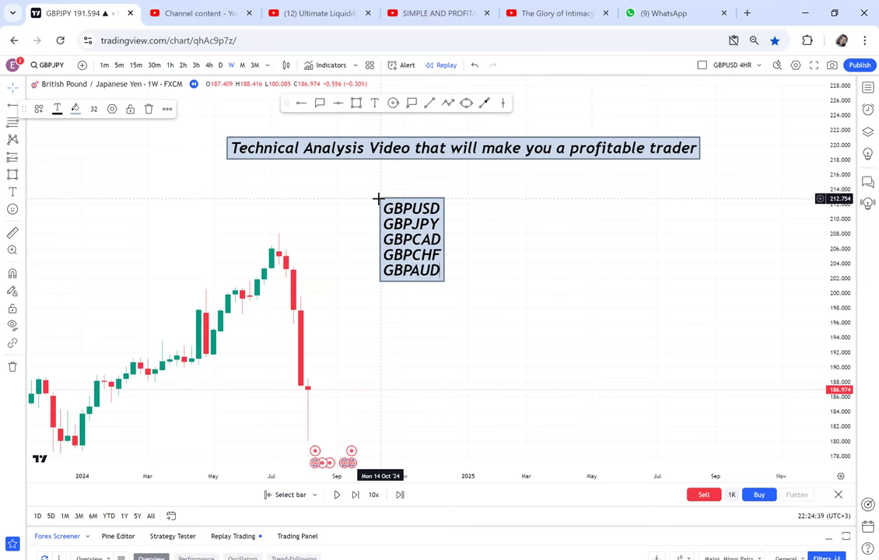
pyautogui.press('Return')
pyautogui.write('GBPNZD')
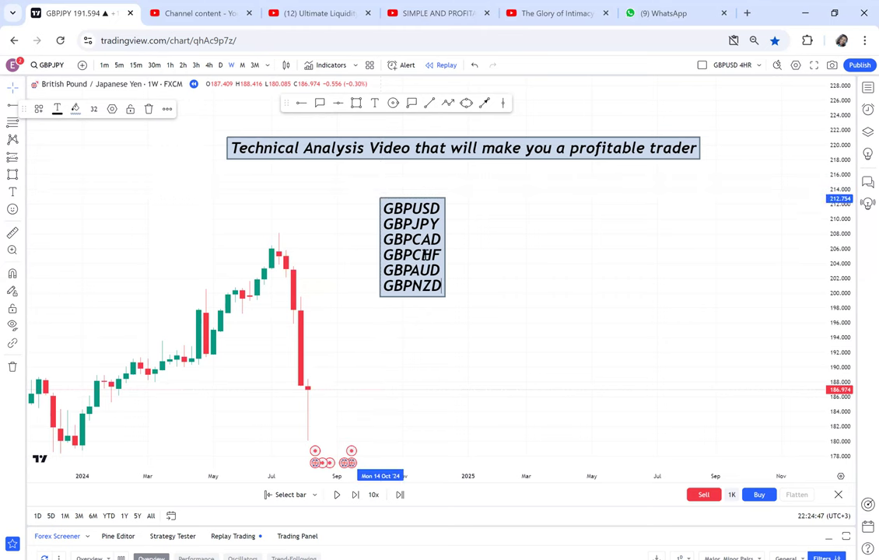
pyautogui.moveTo(444, 249); pyautogui.dragTo(400, 251)
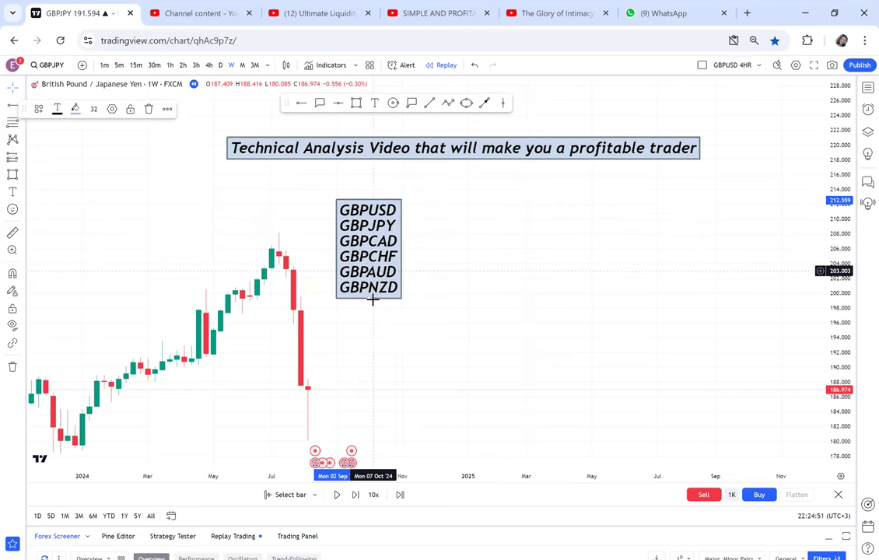
# Step: Add a second text label to the right of the GBP list with EURUSD, EURJPY, EURCAD and EURCHF on separate lines
pyautogui.click(460, 195)
pyautogui.write('E')
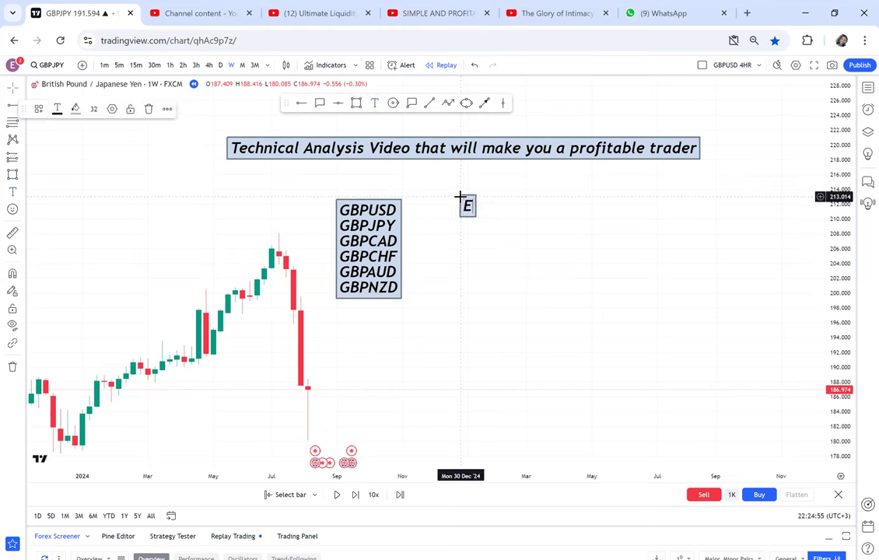
pyautogui.write('URUSD')
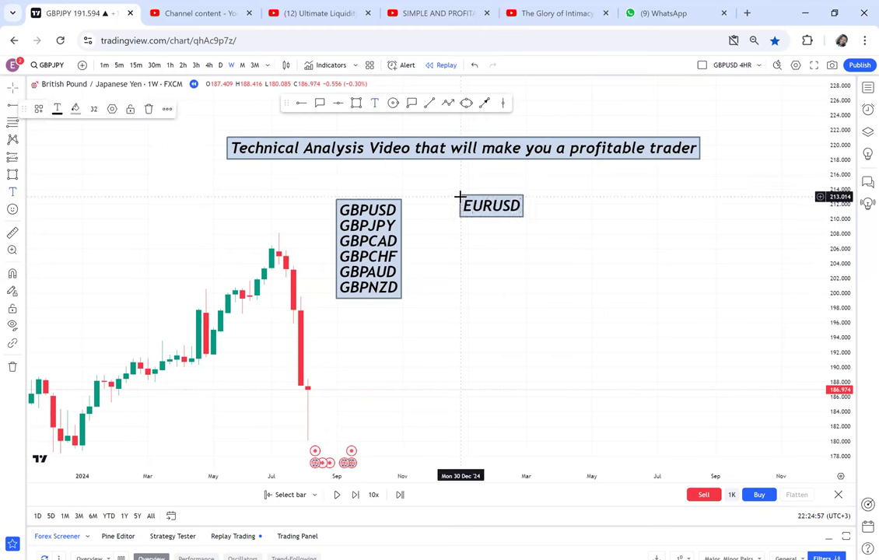
pyautogui.press('Return')
pyautogui.write('EUR')
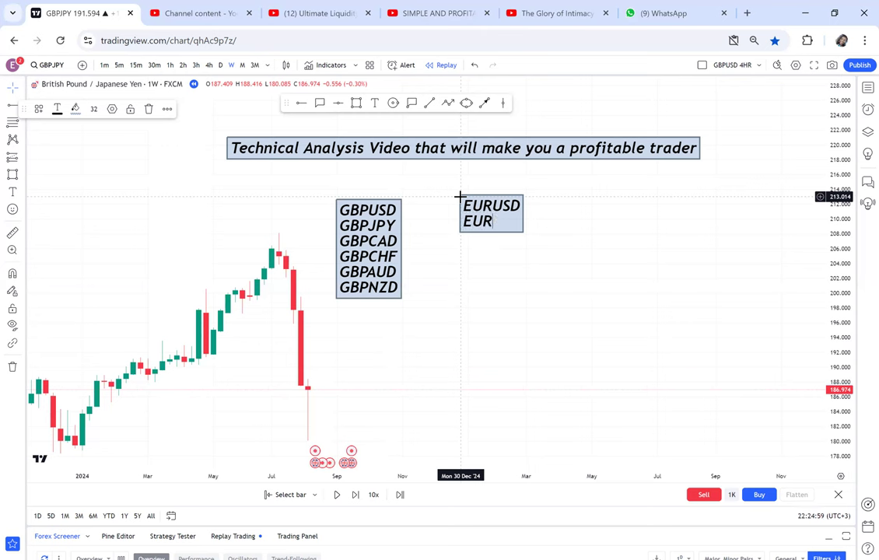
pyautogui.write('JPY')
pyautogui.press('Return')
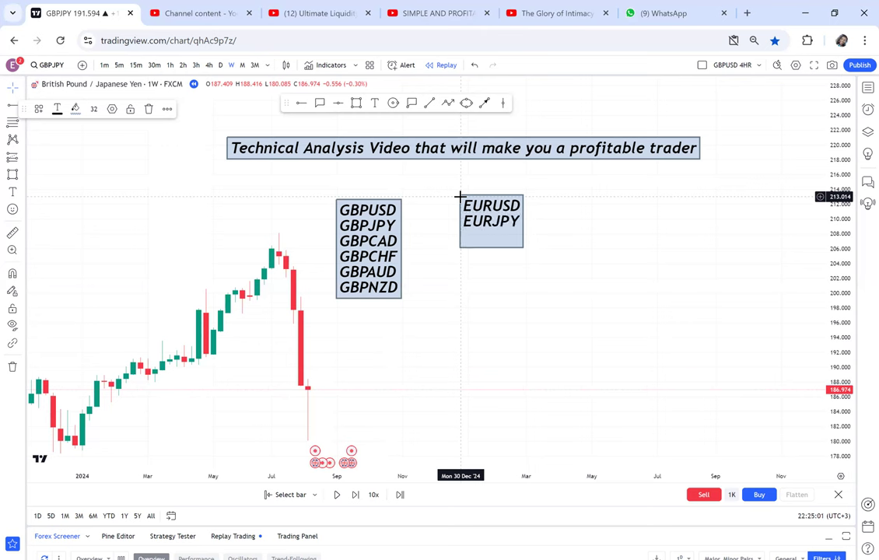
pyautogui.write('EURCAD')
pyautogui.press('Return')
pyautogui.write('EUR')
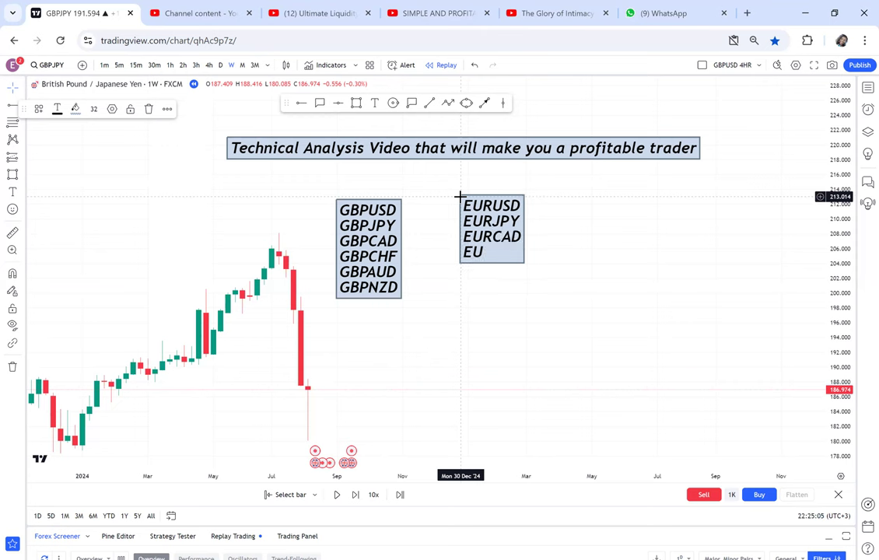
pyautogui.write('CHF')
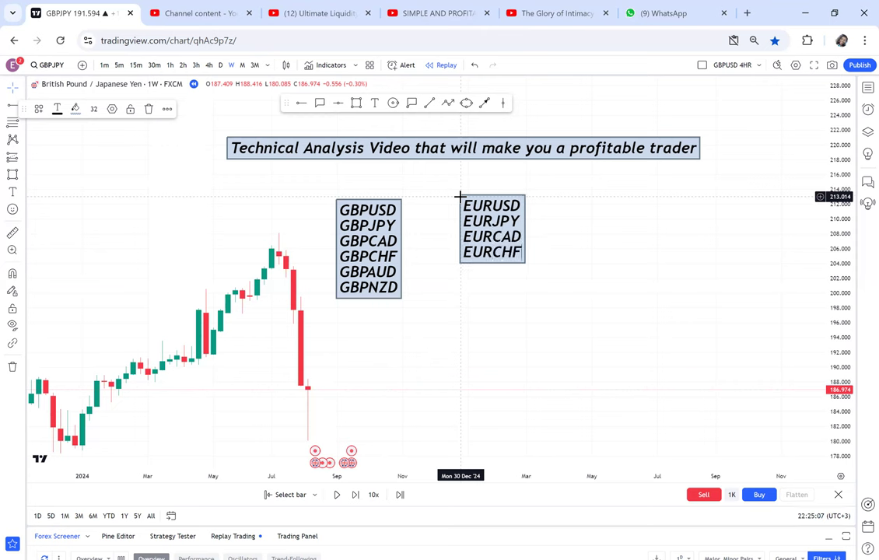
# Step: Complete the EUR pairs list with EURNZD, EURAUD and EURGBP on new lines
pyautogui.press('Return')
pyautogui.write('EURN')
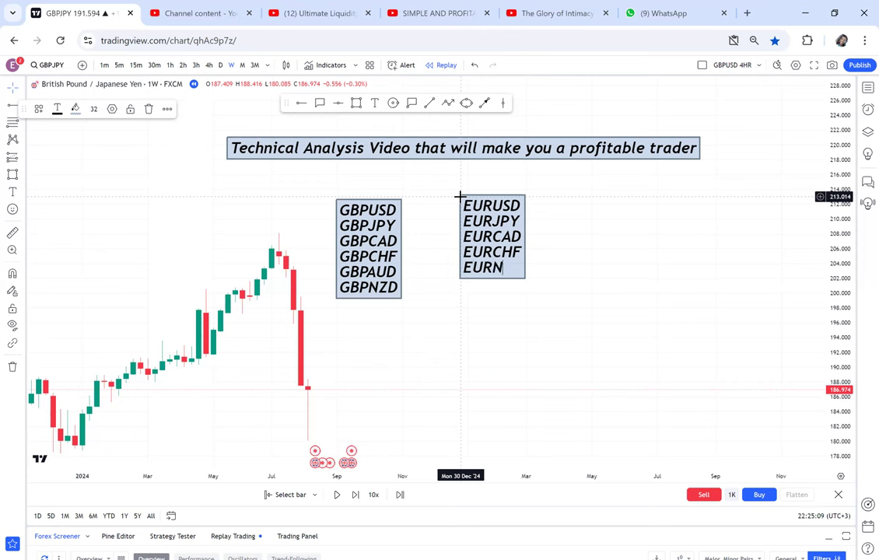
pyautogui.write('ZD')
pyautogui.press('Return')
pyautogui.write('EU')
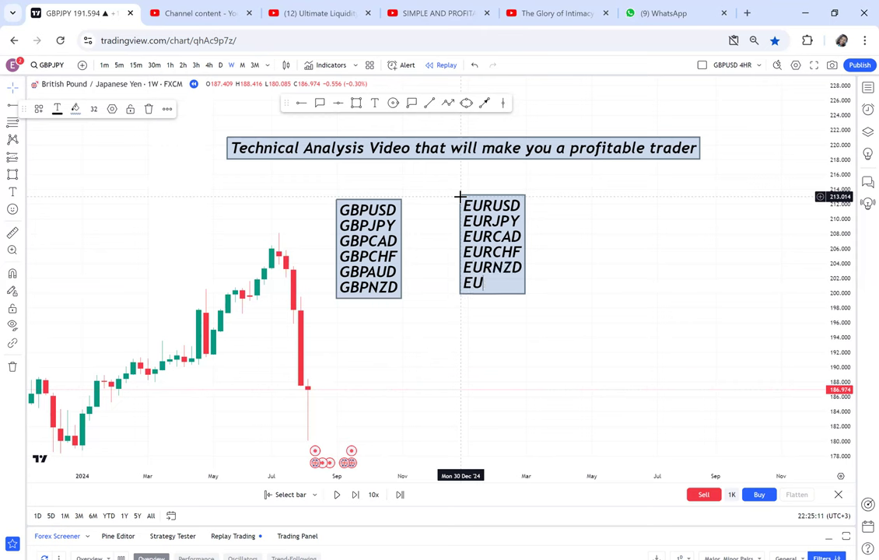
pyautogui.write('RAUD')
pyautogui.press('Return')
pyautogui.write('E')
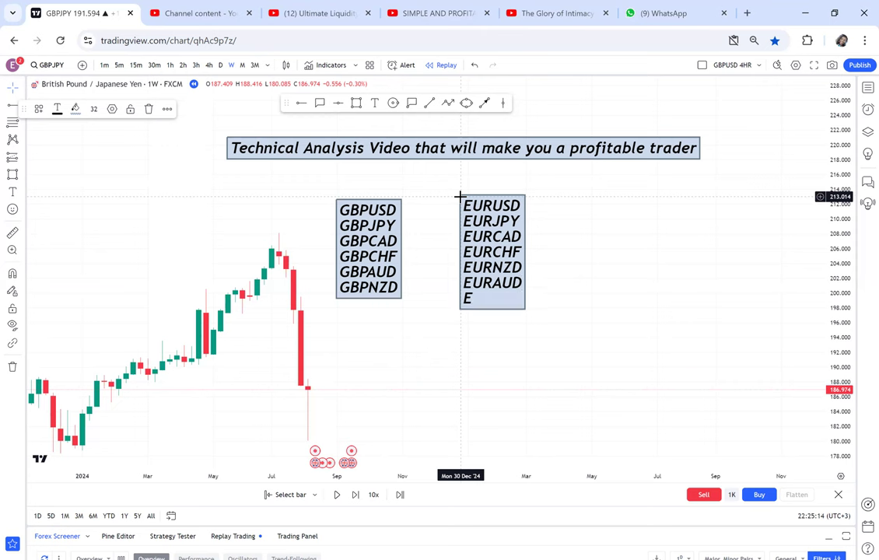
pyautogui.write('URGBP')
pyautogui.click(707, 226)
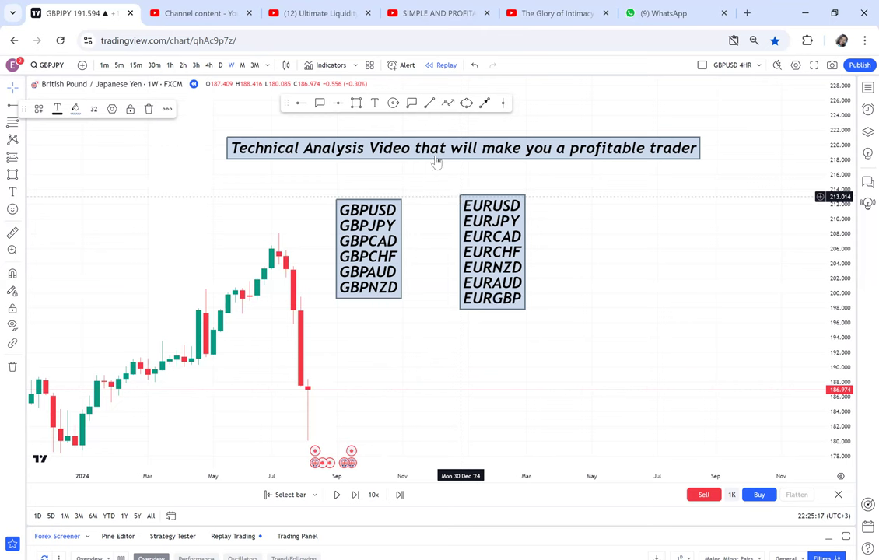
# Step: Add a third text label to the right of the EUR list with AUDUSD and AUDCAD on separate lines
pyautogui.click(375, 104)
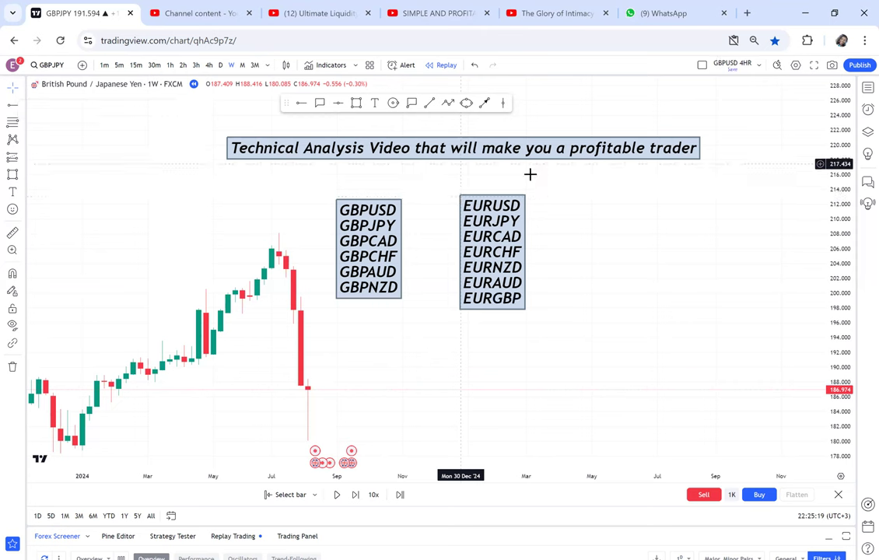
pyautogui.click(566, 202)
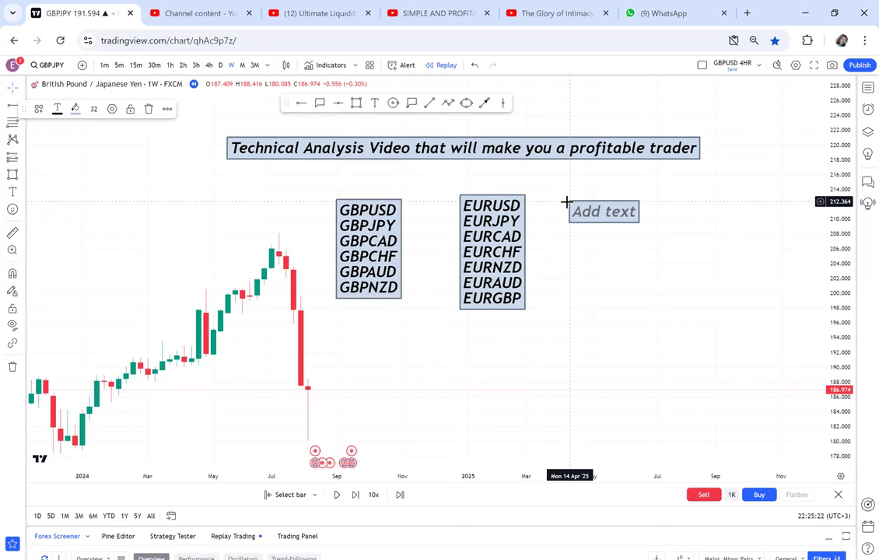
pyautogui.write('AUDUS')
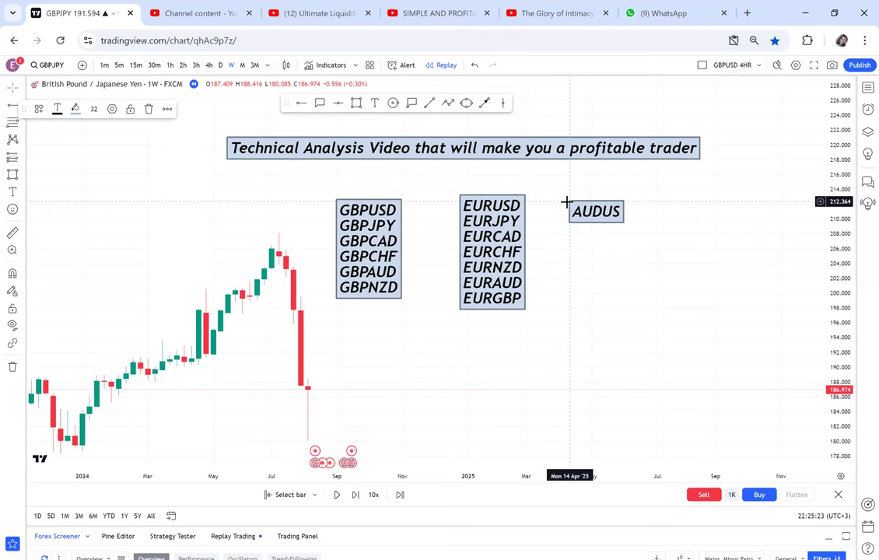
pyautogui.write('D')
pyautogui.press('Return')
pyautogui.write('AUDCAD')
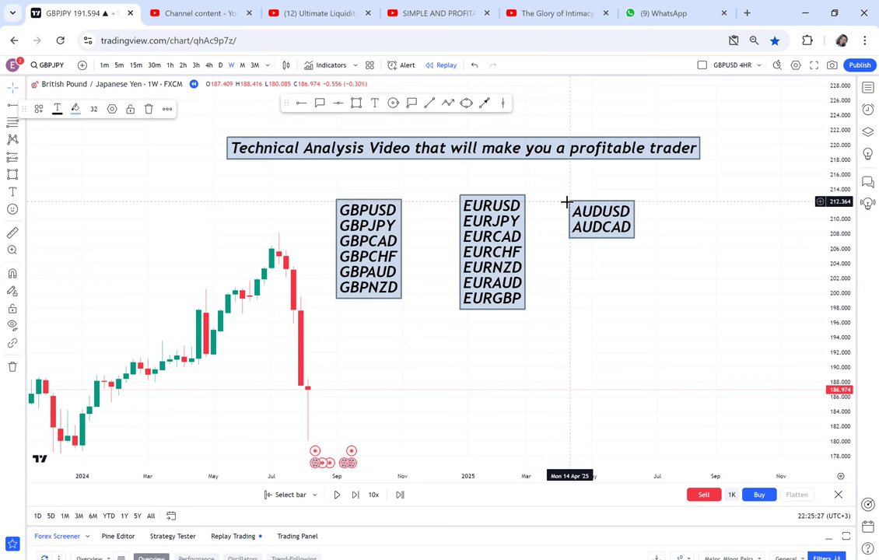
# Step: Append AUDCHF, AUDNZD and AUDJPY to the AUD pairs list and shift the label slightly closer to the EUR list
pyautogui.press('Return')
pyautogui.write('AU')
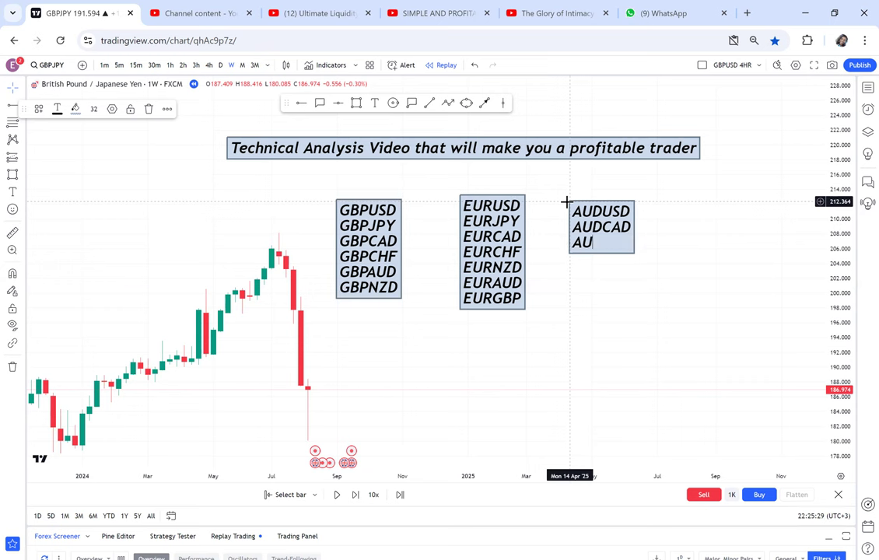
pyautogui.write('DCHF')
pyautogui.press('Return')
pyautogui.write('AUDNZD')
pyautogui.press('Return')
pyautogui.write('AUDJPY')
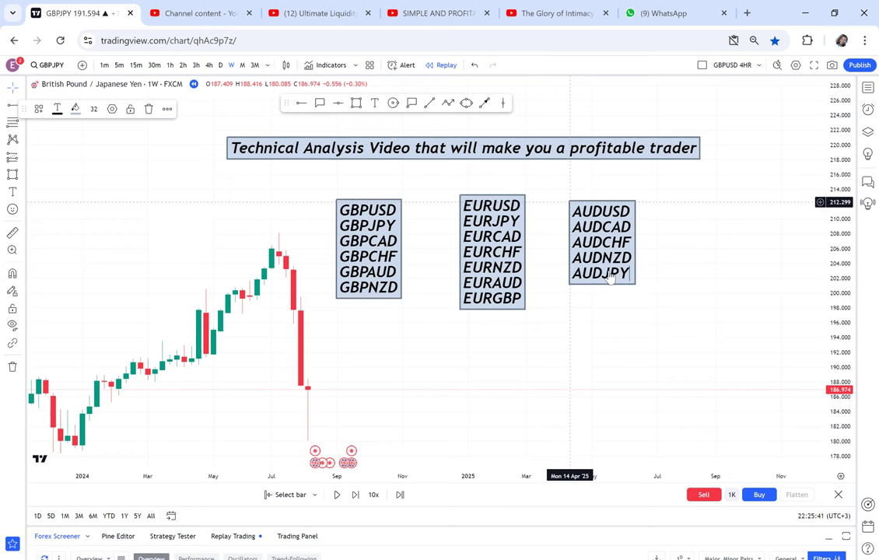
pyautogui.click(611, 270)
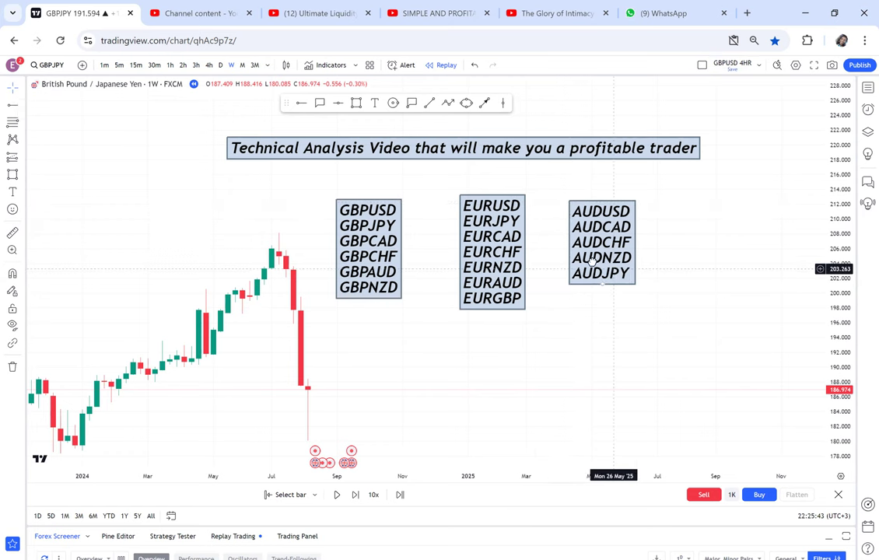
# Step: Add a fourth text label to the right of the AUD list with USDJPY, USDCAD and USDCHF on separate lines
pyautogui.click(377, 106)
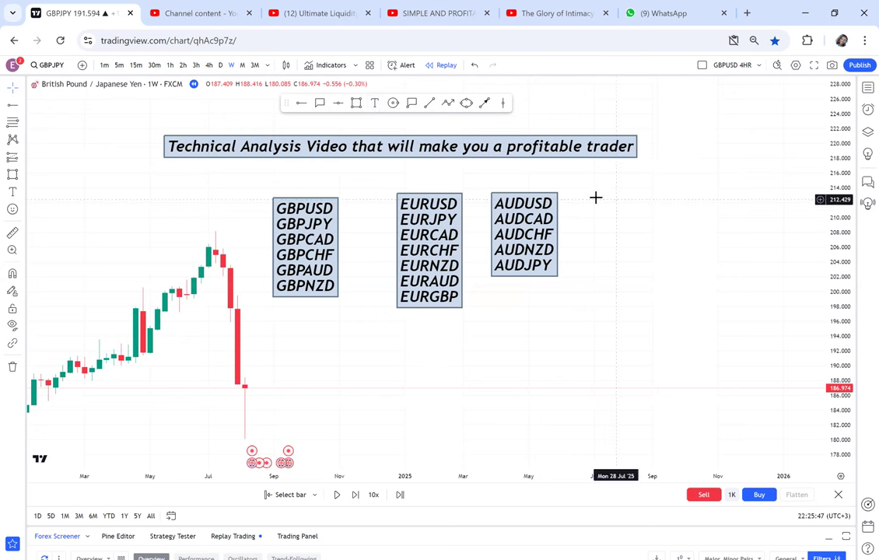
pyautogui.click(597, 192)
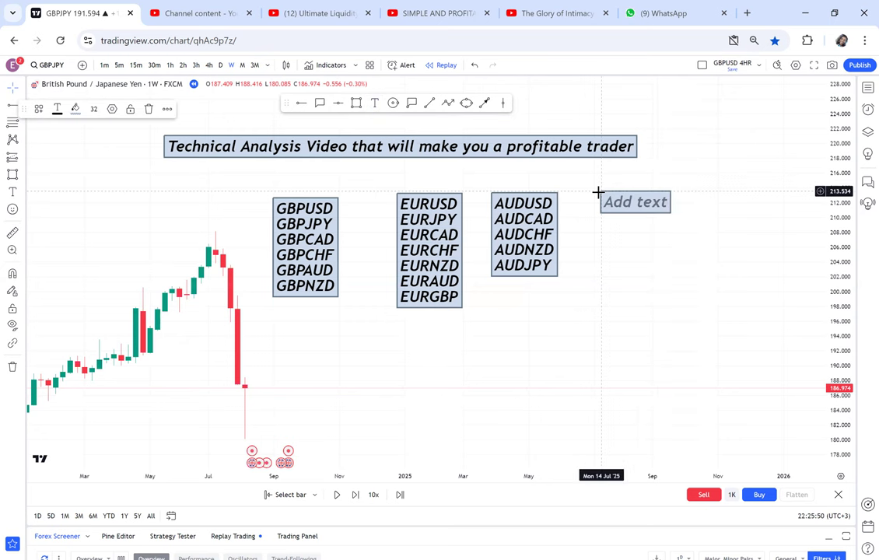
pyautogui.write('USD')
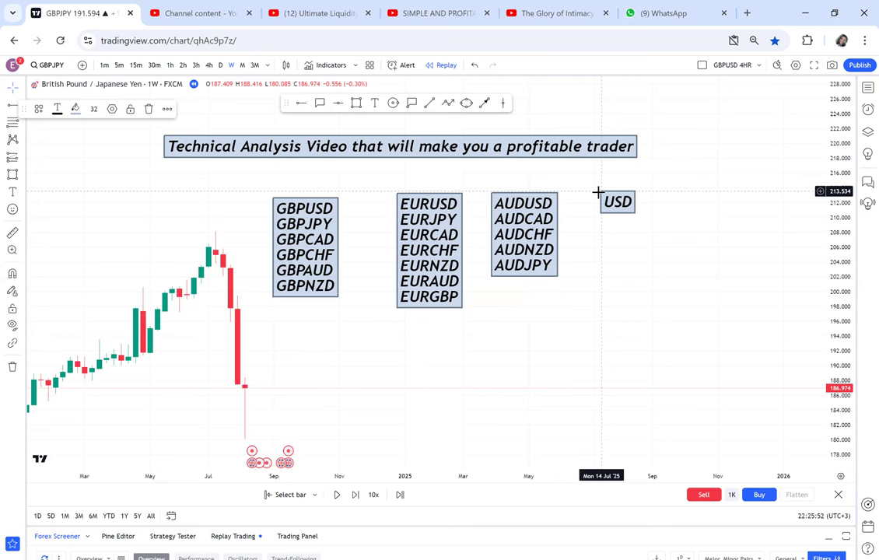
pyautogui.write('JPU')
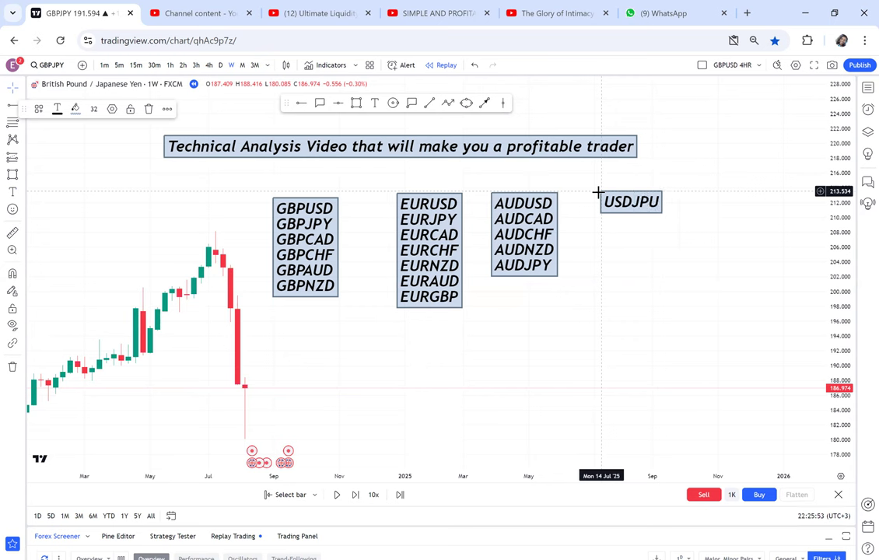
pyautogui.press('BackSpace')
pyautogui.write('Y')
pyautogui.press('Return')
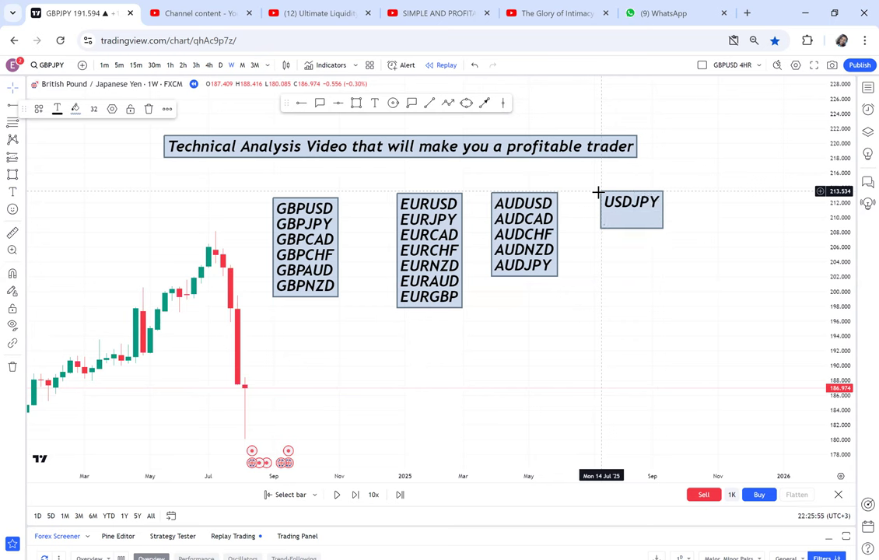
pyautogui.write('USDCAD')
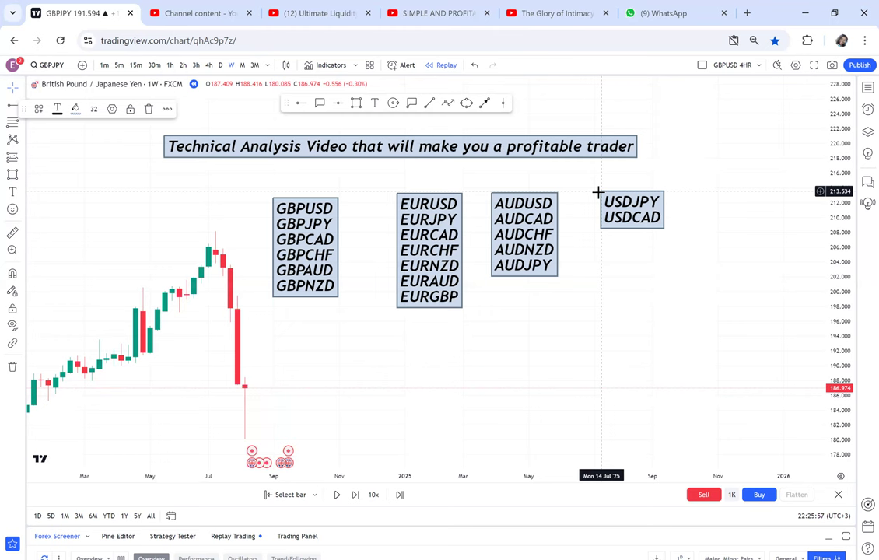
pyautogui.press('Return')
pyautogui.write('USD')
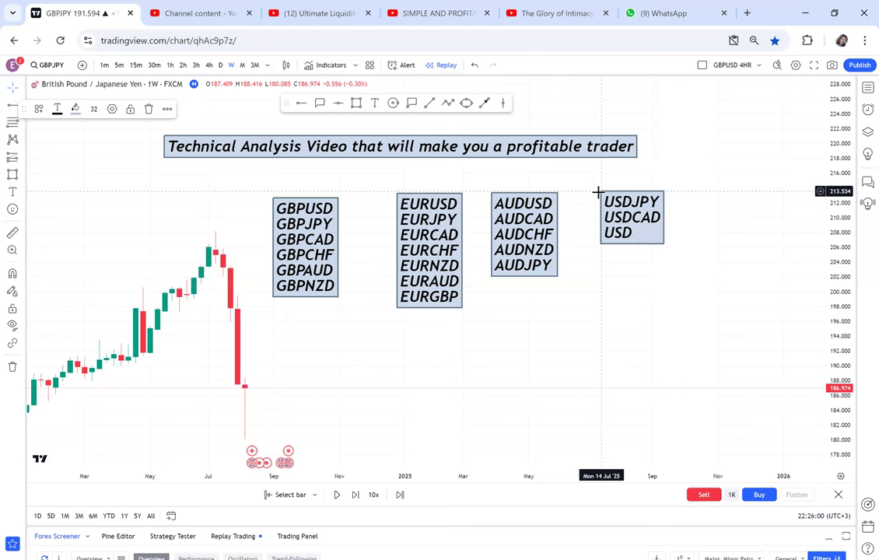
pyautogui.write('CHF')
pyautogui.click(702, 251)
# Step: Add a fifth text label to the right of the USD list with CADCHF and CADJPY on separate lines
pyautogui.click(376, 103)
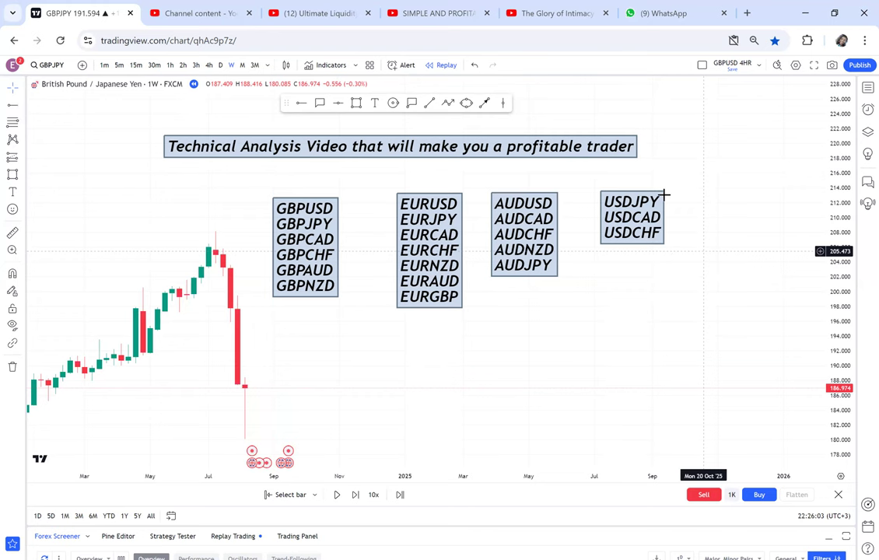
pyautogui.moveTo(707, 194); pyautogui.dragTo(663, 196)
pyautogui.click(662, 196)
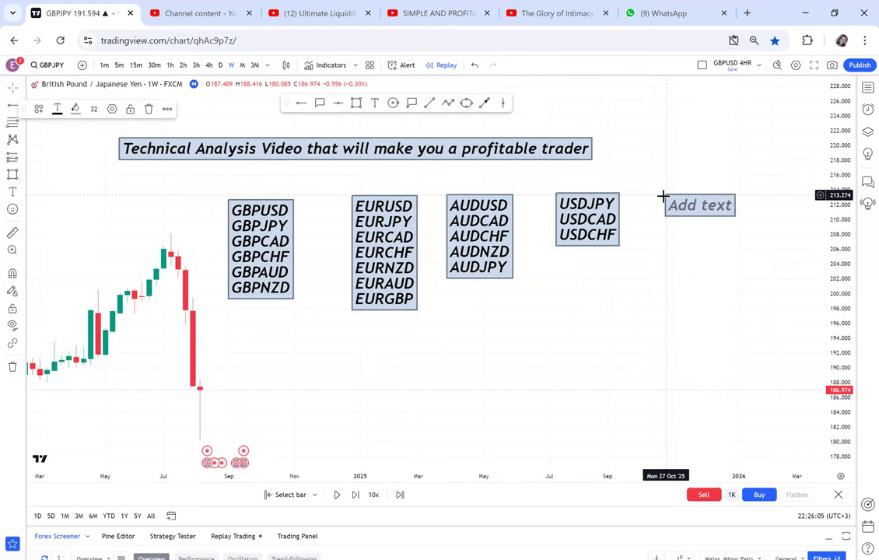
pyautogui.write('CADCHF')
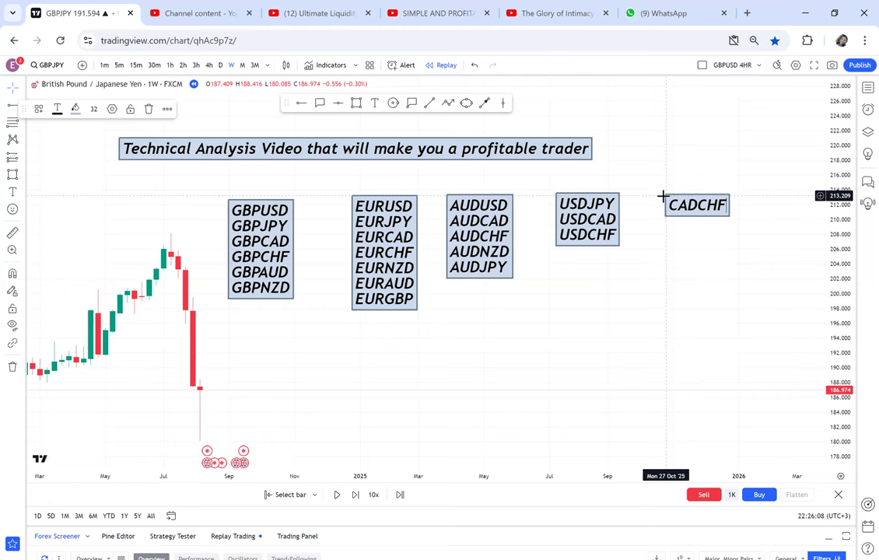
pyautogui.press('Return')
pyautogui.write('CAD')
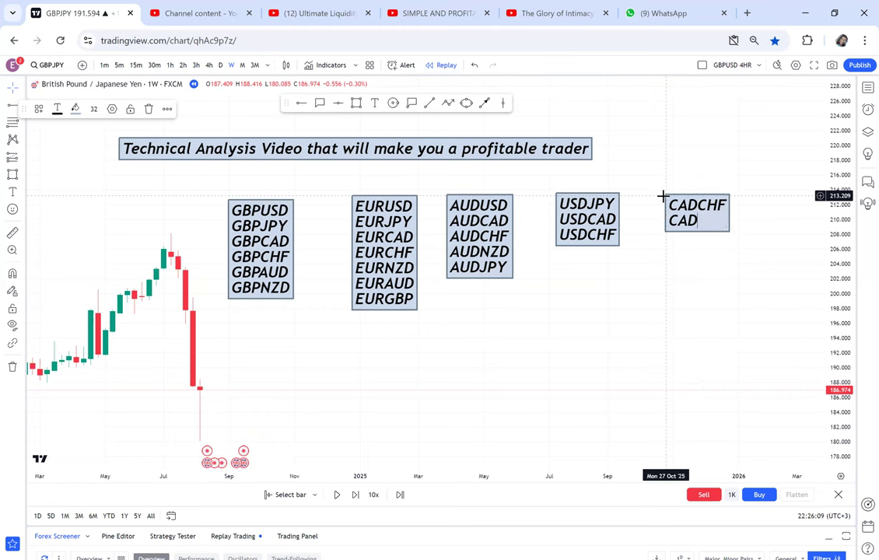
pyautogui.write('JPY')
pyautogui.click(725, 237)
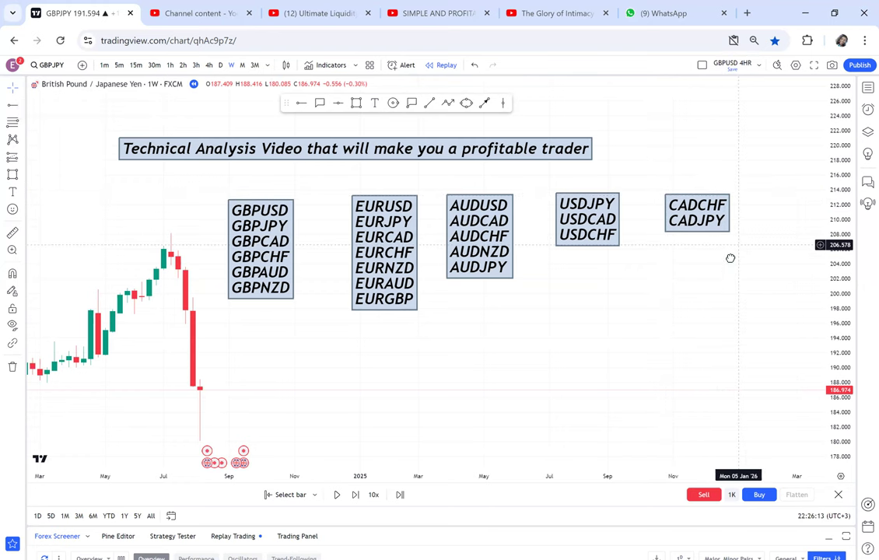
# Step: Draw a small rectangle below the EUR pairs list, spanning about 188.3 to 191.7 from 23 Dec '24 to 20 Jan '25
pyautogui.scroll(-1, 730, 257)
pyautogui.moveTo(586, 309); pyautogui.dragTo(590, 322)
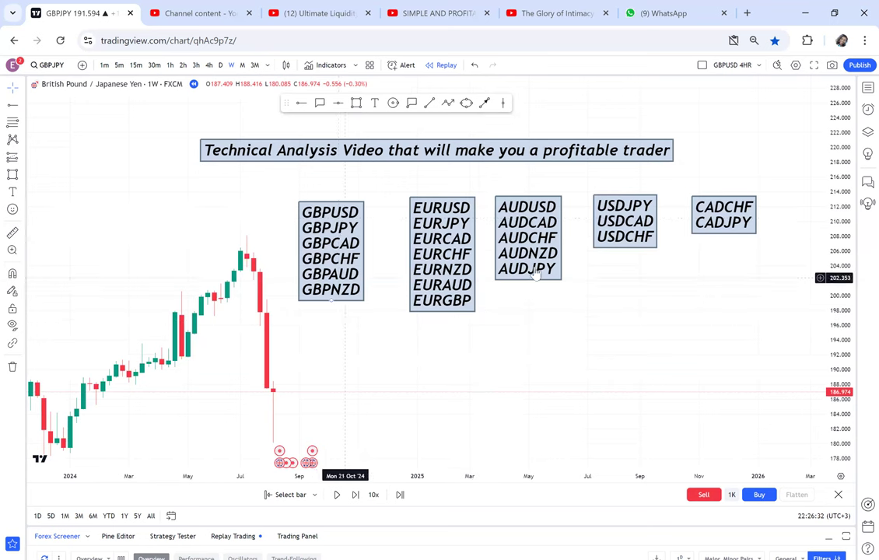
pyautogui.moveTo(535, 243); pyautogui.dragTo(564, 217)
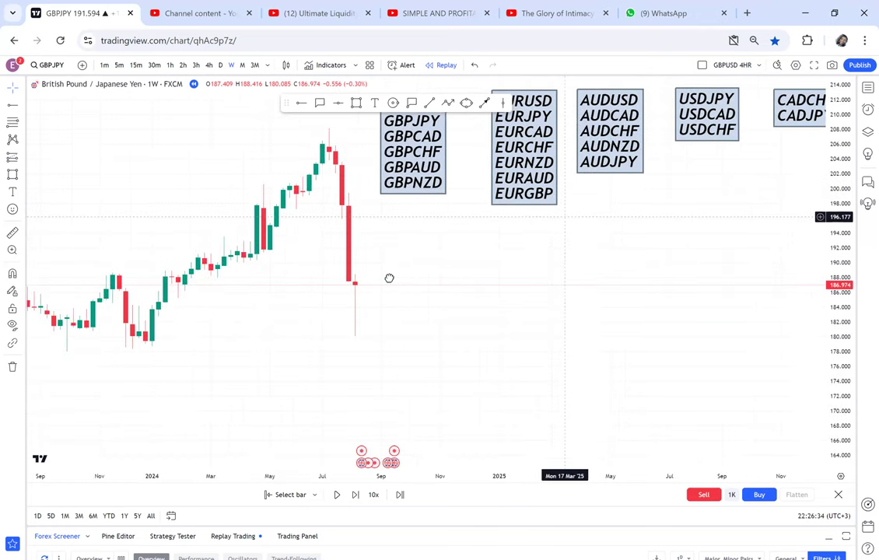
pyautogui.scroll(2, 231, 67)
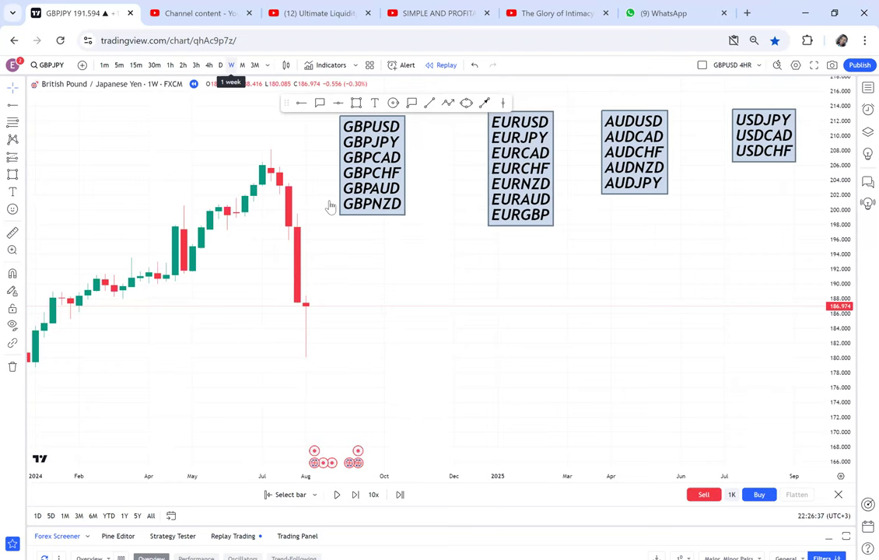
pyautogui.moveTo(330, 206); pyautogui.dragTo(301, 250)
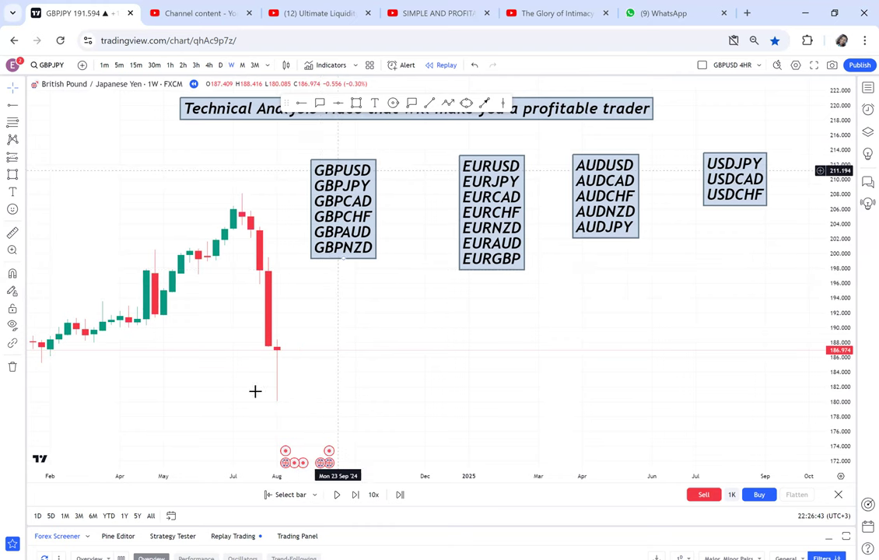
pyautogui.moveTo(402, 322); pyautogui.dragTo(367, 308)
pyautogui.click(356, 102)
pyautogui.click(420, 302)
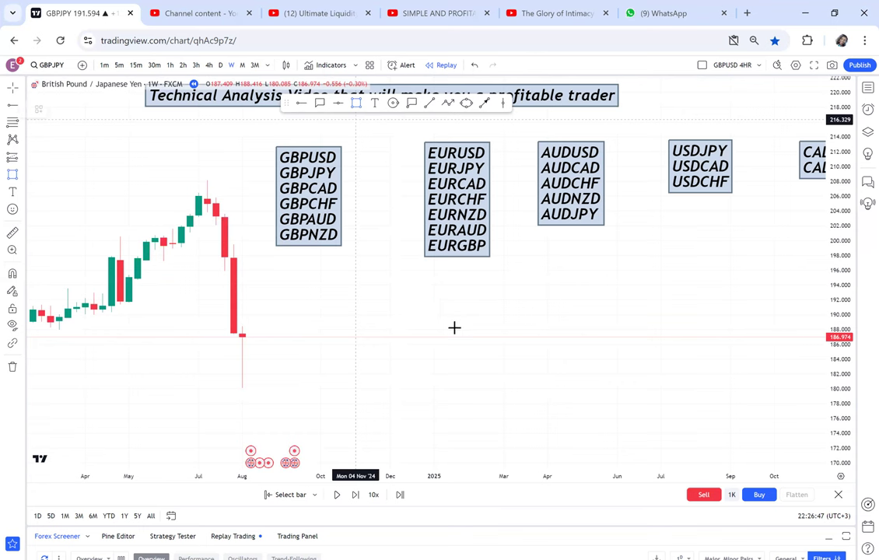
pyautogui.click(453, 328)
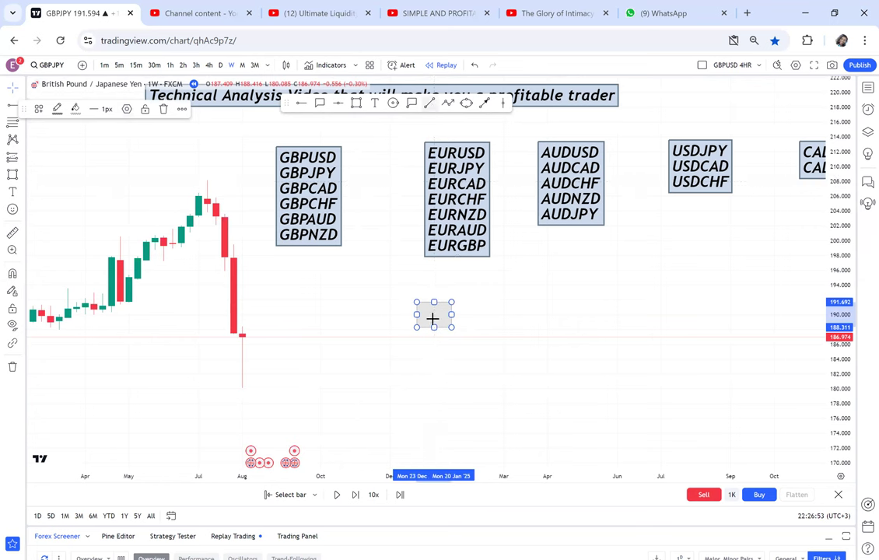
# Step: Draw a vertical trend line from about 177.07 up to the rectangle's centre as a candle wick and colour it red
pyautogui.click(436, 410)
pyautogui.click(433, 315)
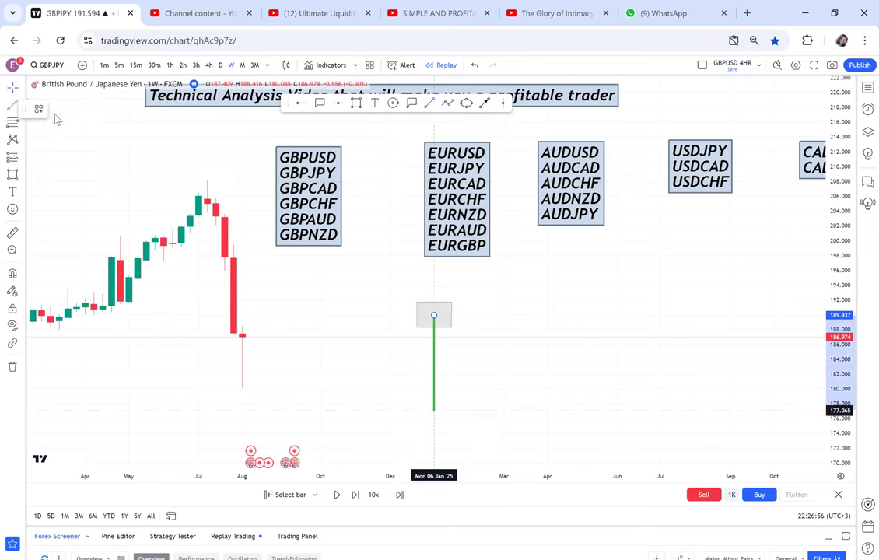
pyautogui.click(59, 142)
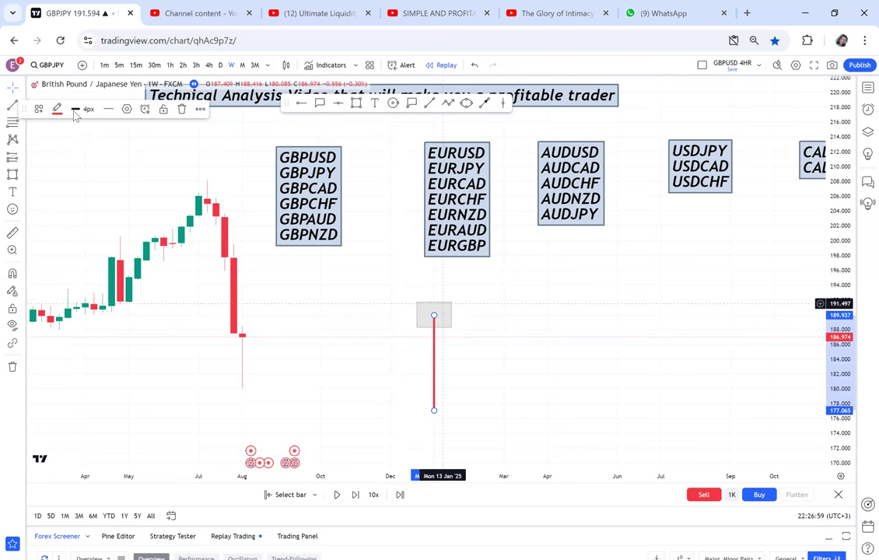
# Step: Fill the small rectangle with solid red at 100% opacity to form the candle body
pyautogui.click(442, 304)
pyautogui.click(76, 109)
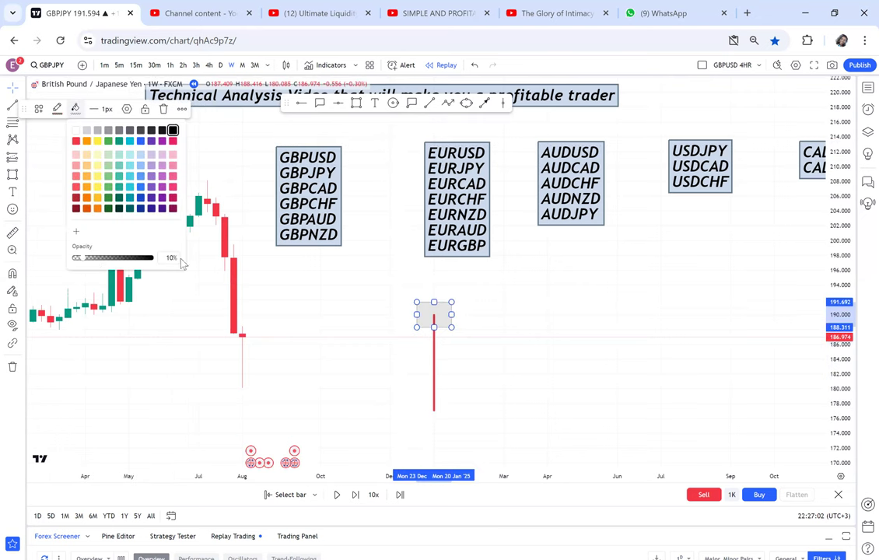
pyautogui.click(152, 258)
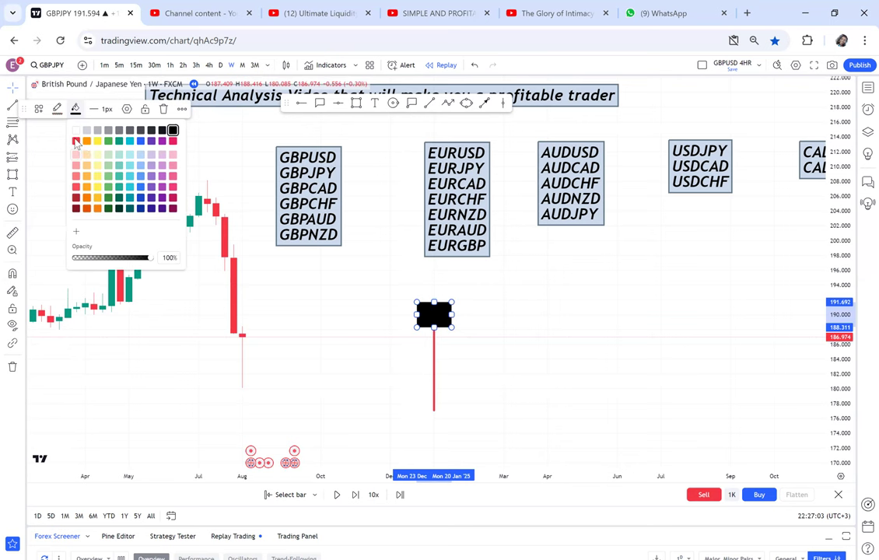
pyautogui.click(75, 141)
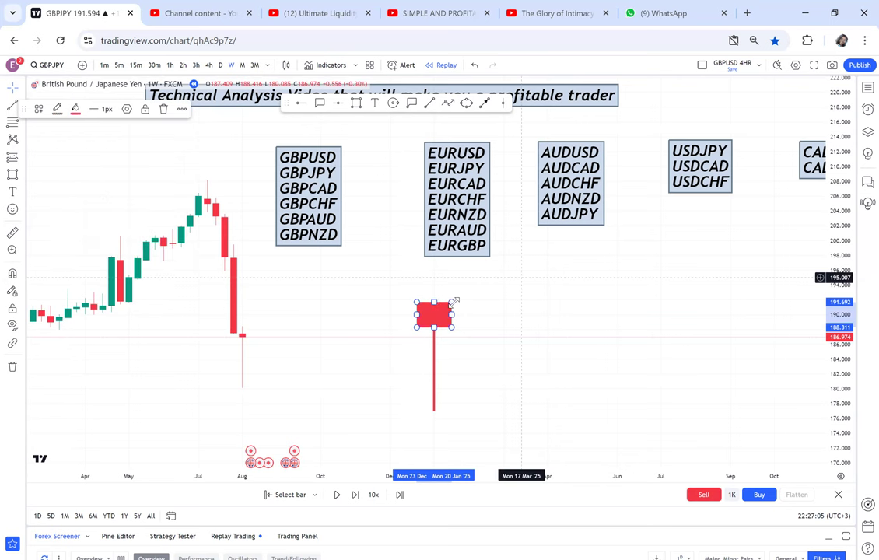
pyautogui.click(521, 277)
# Step: Resize the red body to span 16 Dec '24 to 27 Jan '25 with its top at about 192.1, and extend the wick up to about 193.6
pyautogui.moveTo(454, 311); pyautogui.dragTo(409, 319)
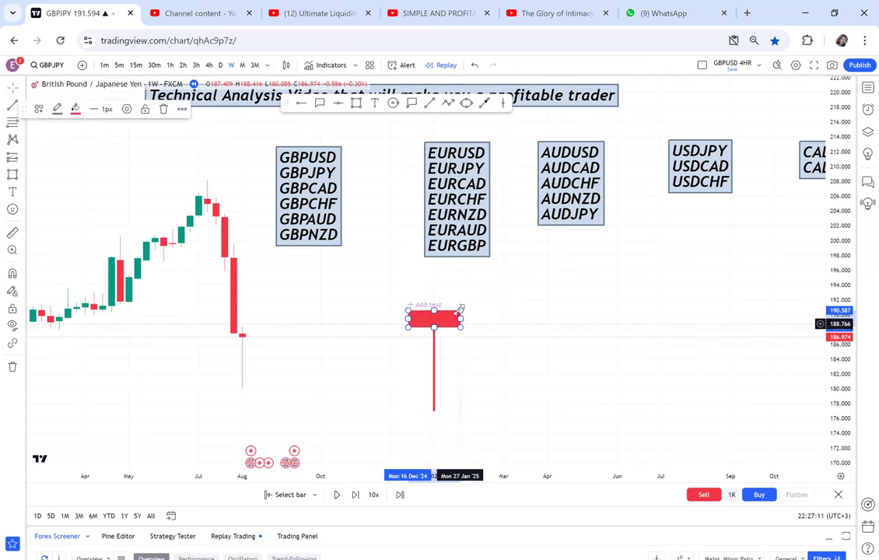
pyautogui.moveTo(460, 310); pyautogui.dragTo(459, 299)
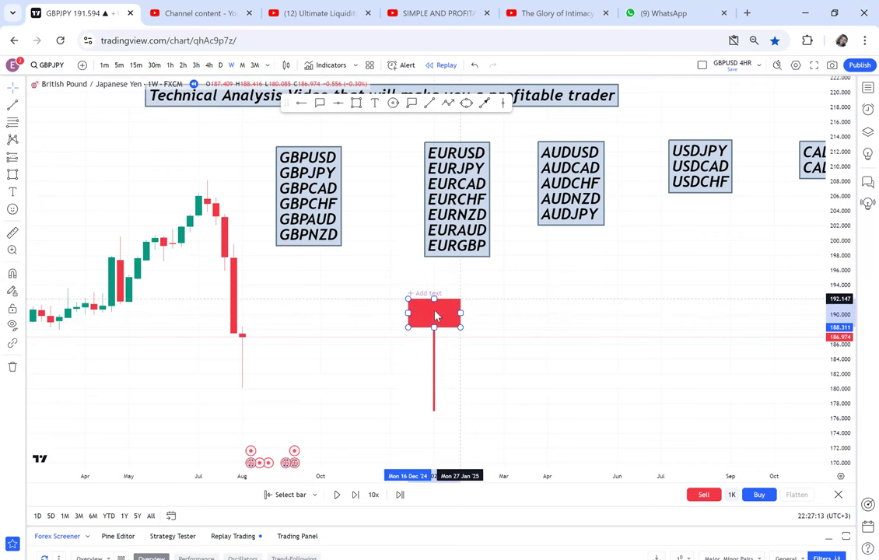
pyautogui.click(434, 311)
pyautogui.moveTo(434, 311); pyautogui.dragTo(434, 287)
pyautogui.click(591, 300)
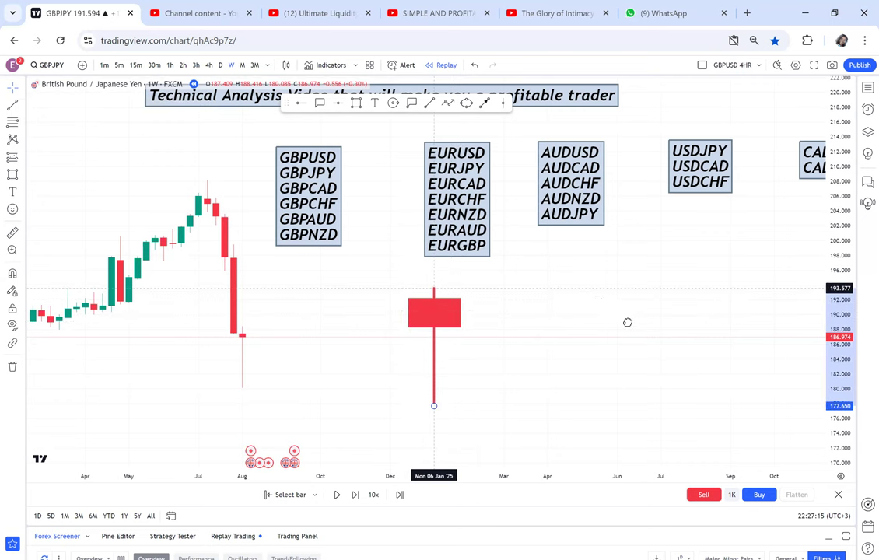
# Step: Extend the lower wick of the drawn red candle down to about 174
pyautogui.moveTo(512, 365); pyautogui.dragTo(550, 388)
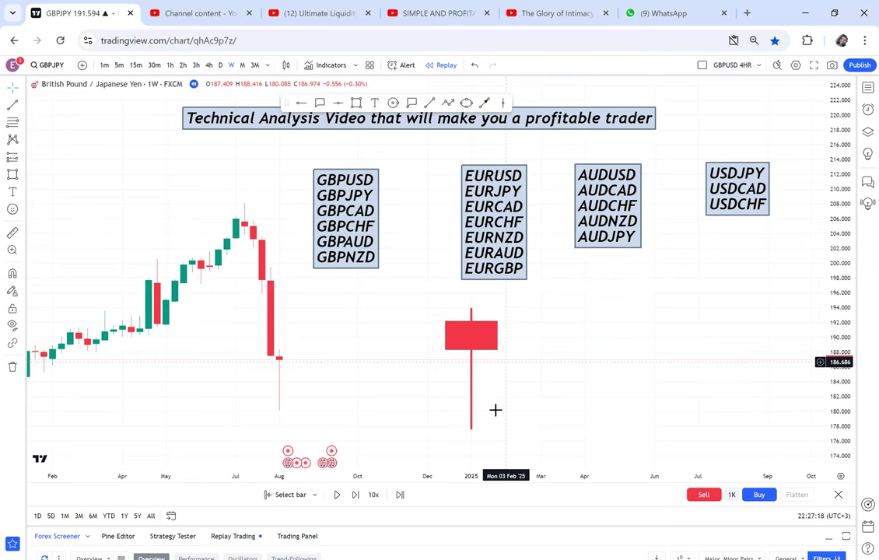
pyautogui.moveTo(472, 432); pyautogui.dragTo(486, 401)
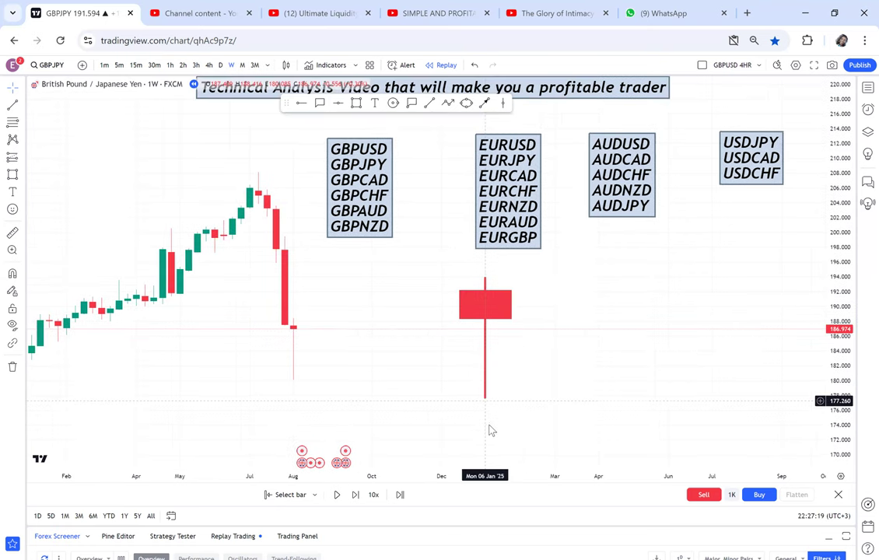
pyautogui.click(485, 393)
pyautogui.moveTo(594, 364); pyautogui.dragTo(619, 387)
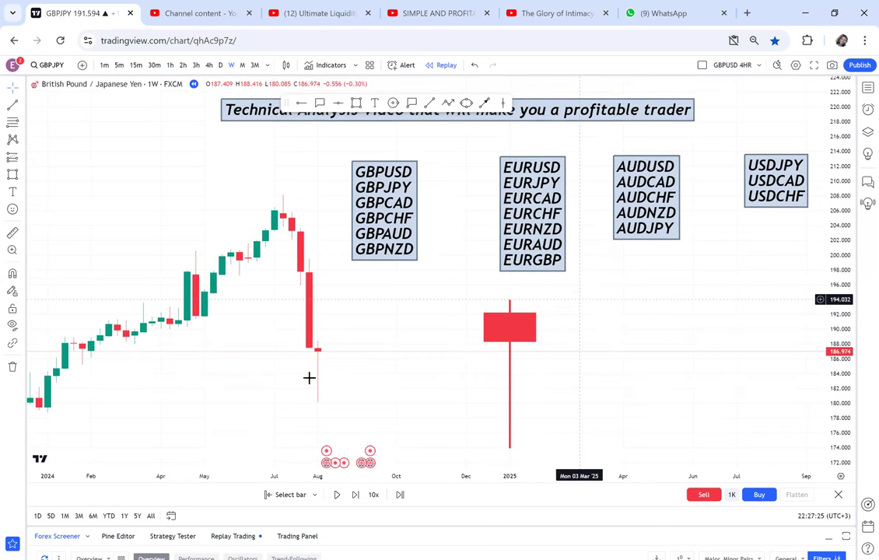
# Step: Draw a circle centred on the body of the last weekly candle, 05 Aug '24, to highlight it
pyautogui.moveTo(579, 343); pyautogui.dragTo(543, 341)
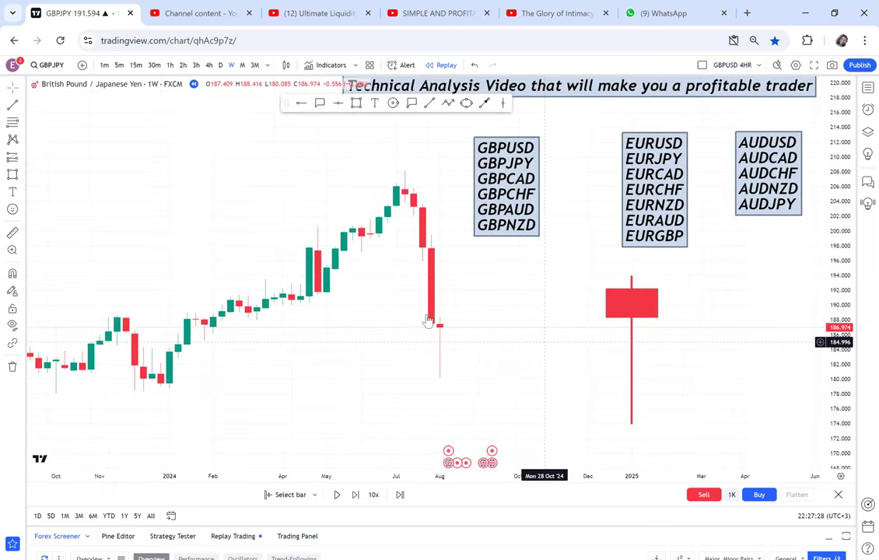
pyautogui.moveTo(430, 330); pyautogui.dragTo(398, 348)
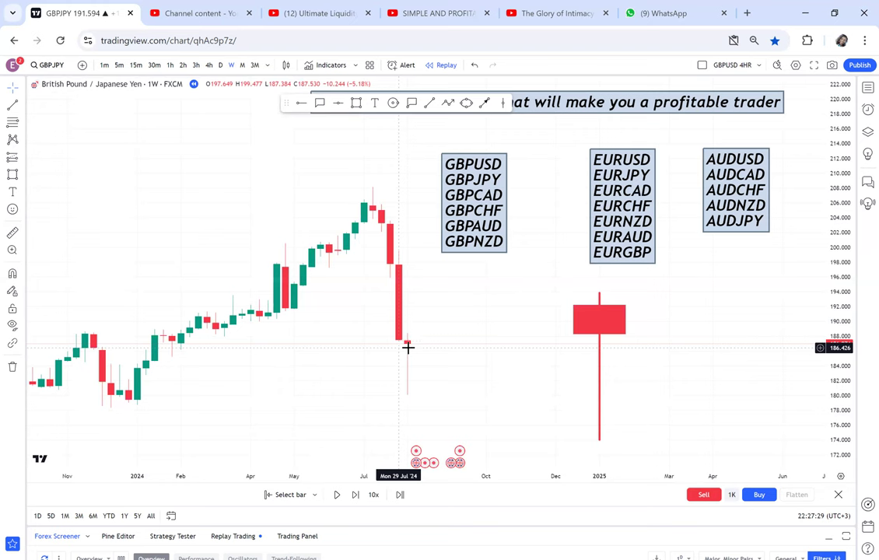
pyautogui.hotkey('alt', 'shift', 'c')
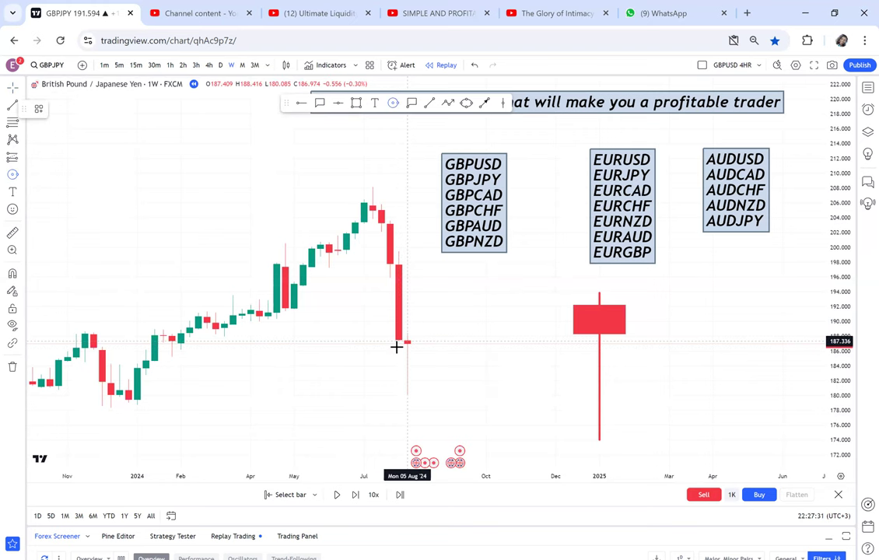
pyautogui.moveTo(405, 341); pyautogui.dragTo(435, 342)
pyautogui.hscroll(2, 485, 320)
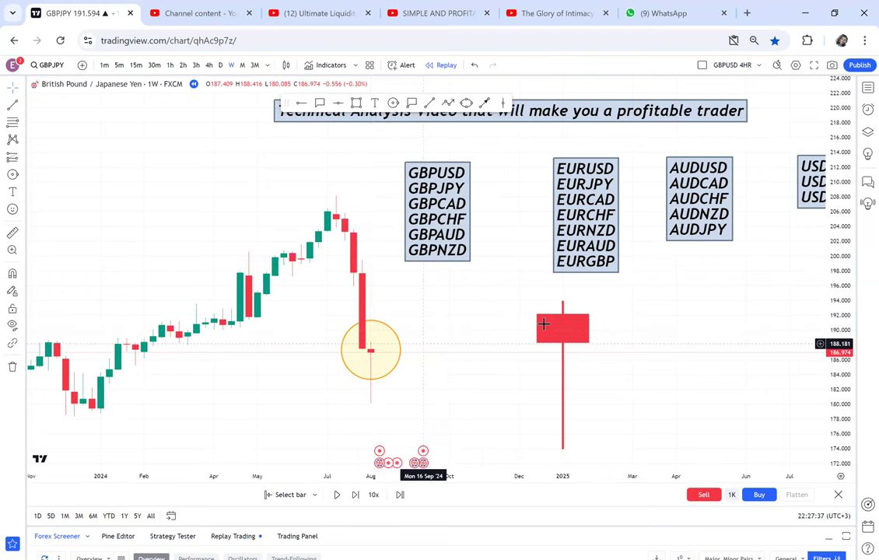
# Step: Sketch a freehand curved red arrow from the drawn candle's lower wick to the empty area on its right
pyautogui.hscroll(2, 543, 323)
pyautogui.hscroll(1, 412, 106)
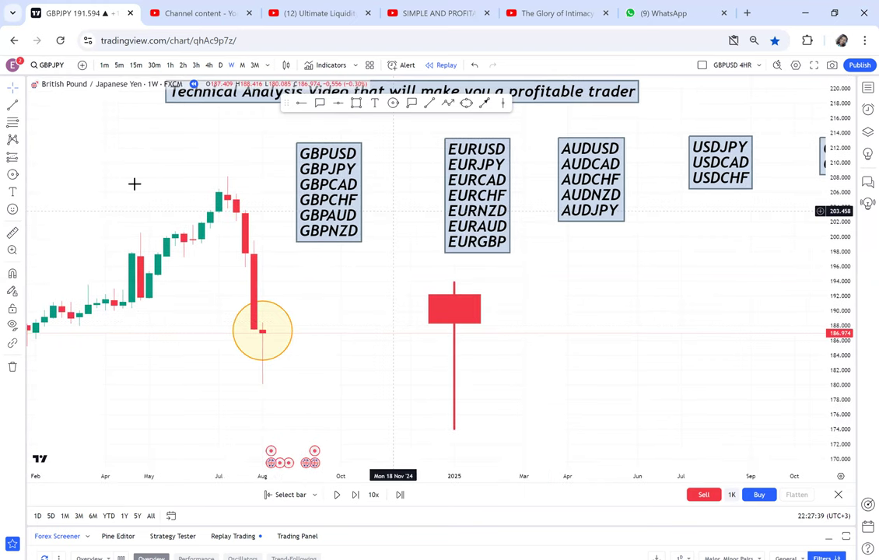
pyautogui.click(22, 194)
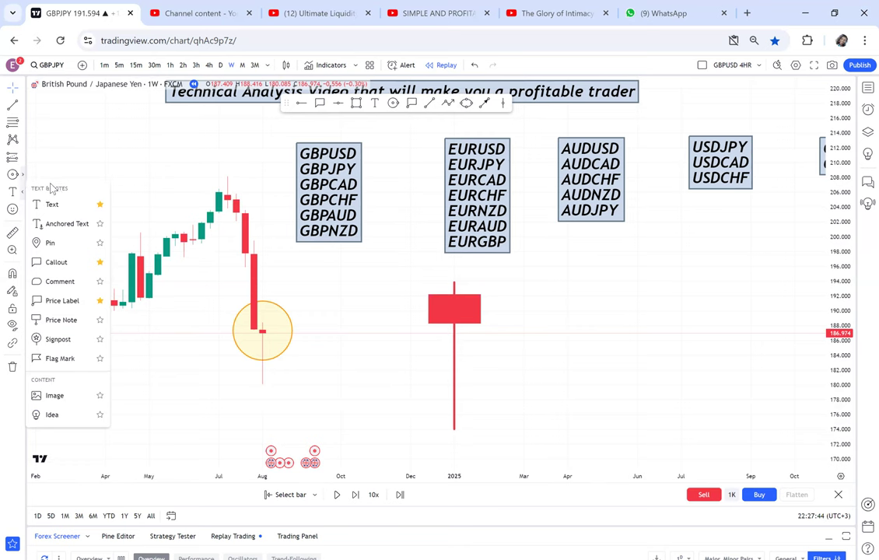
pyautogui.click(23, 175)
pyautogui.click(52, 188)
pyautogui.moveTo(465, 369)
pyautogui.mouseDown()
pyautogui.moveTo(530, 304)
pyautogui.moveTo(585, 320)
pyautogui.moveTo(549, 347)
pyautogui.mouseUp()
# Step: Draw a red rectangle at the arrow's tip and a taller green rectangle beside it, from about 181 up to about 200
pyautogui.click(356, 105)
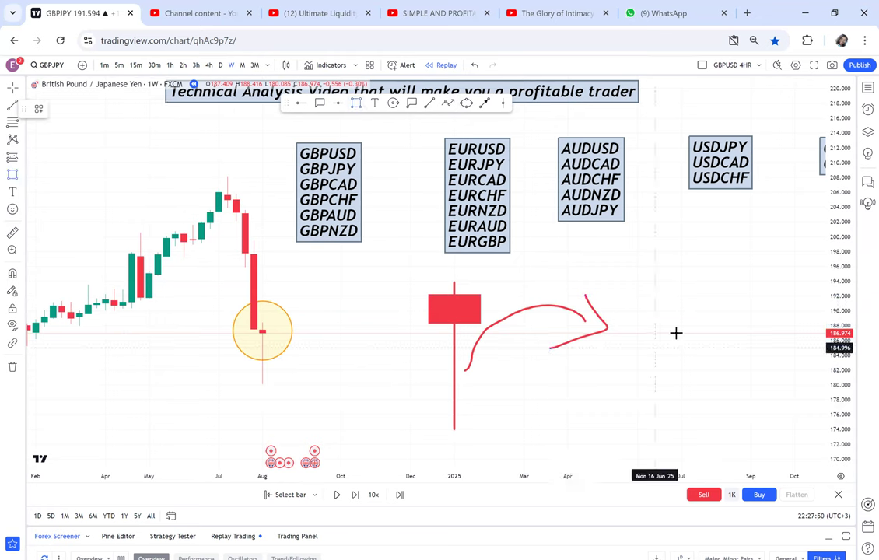
pyautogui.moveTo(673, 334); pyautogui.dragTo(620, 378)
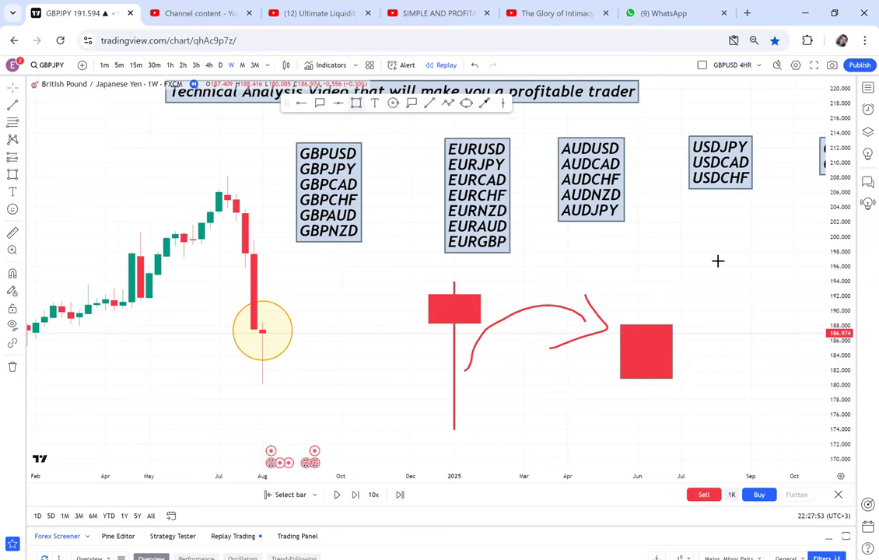
pyautogui.moveTo(680, 377); pyautogui.dragTo(724, 289)
pyautogui.click(731, 238)
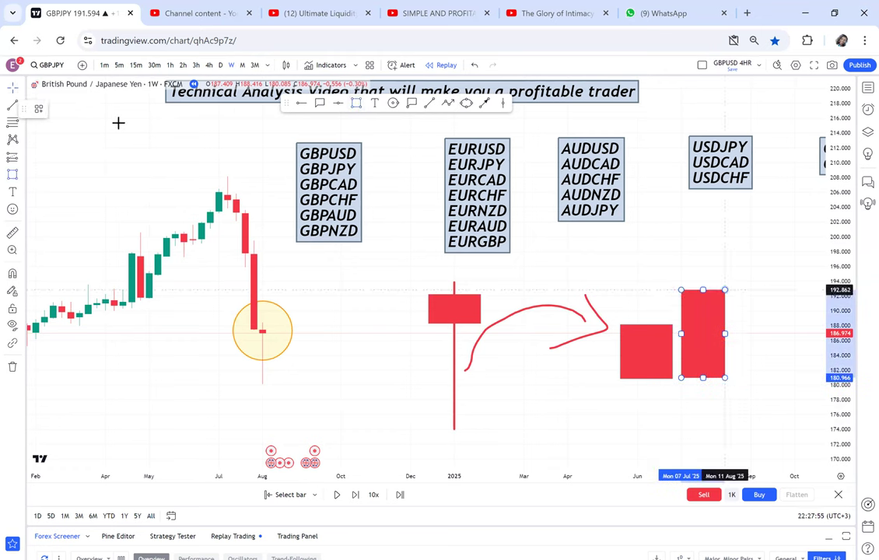
pyautogui.click(76, 108)
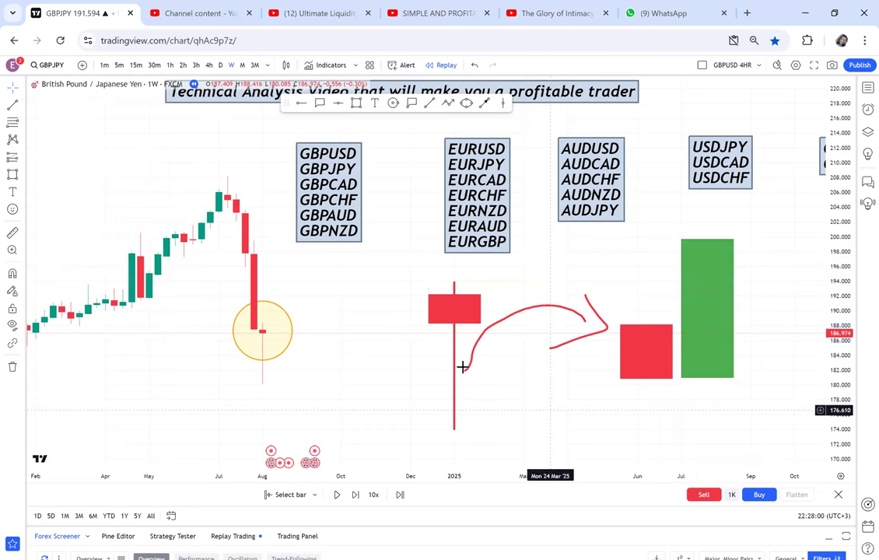
pyautogui.click(454, 296)
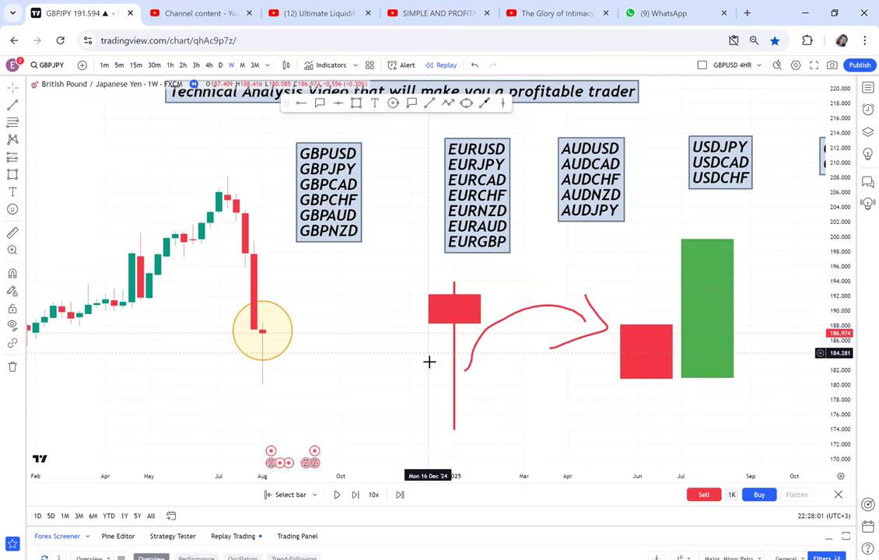
pyautogui.click(595, 380)
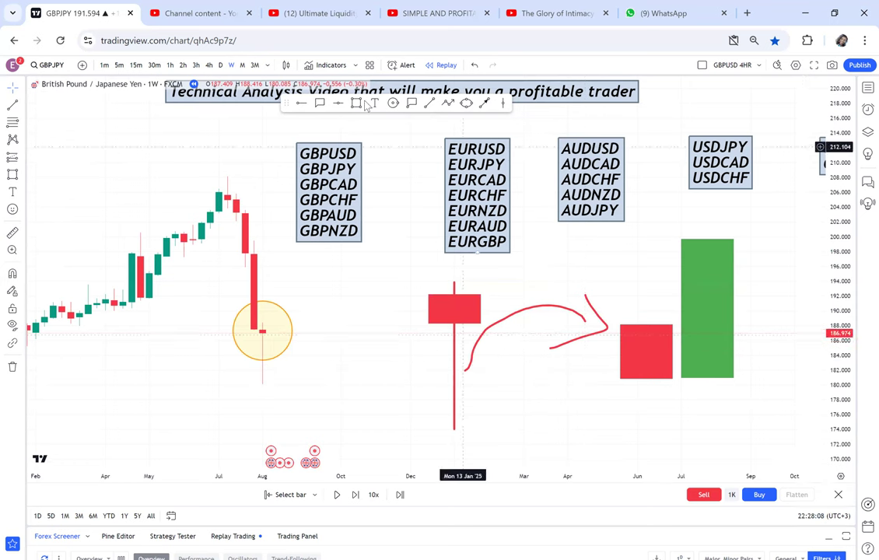
pyautogui.click(392, 103)
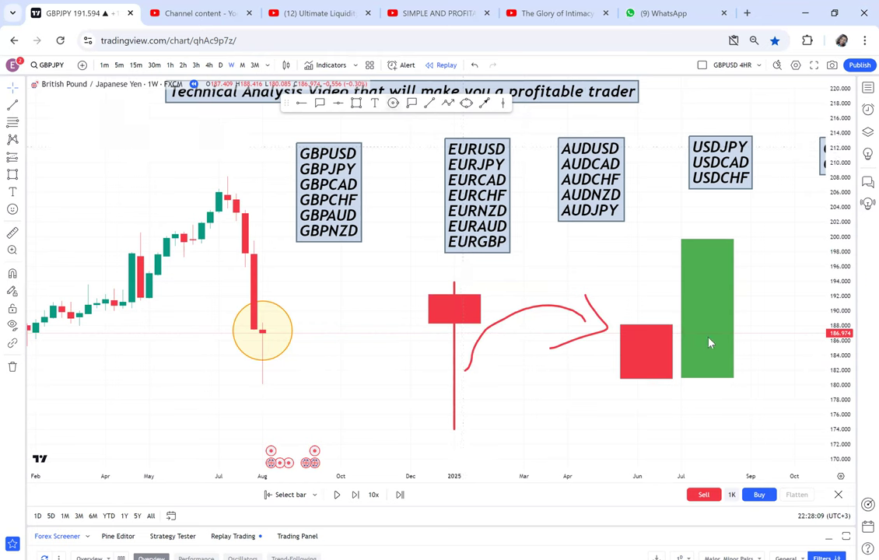
# Step: Switch the GBPJPY chart to the 4-hour timeframe and delete the yellow circle around the early August candles
pyautogui.moveTo(673, 276); pyautogui.dragTo(705, 325)
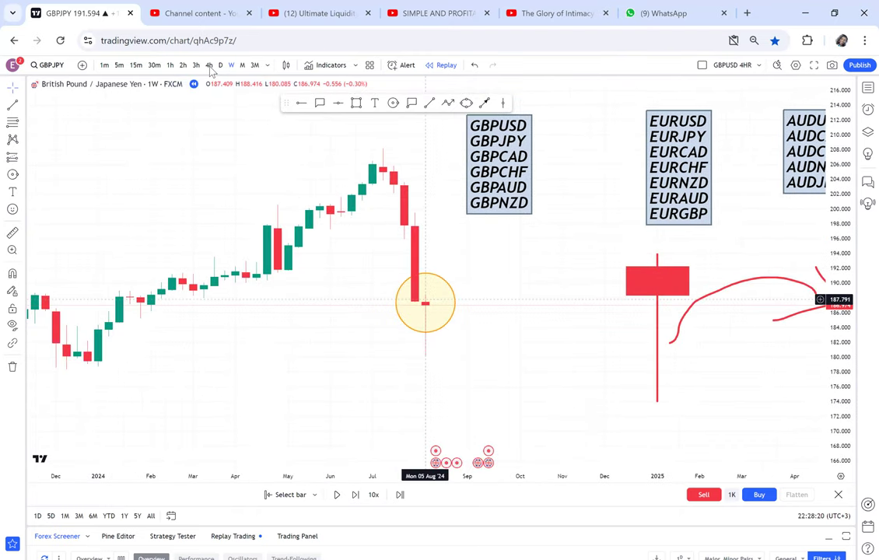
pyautogui.click(210, 67)
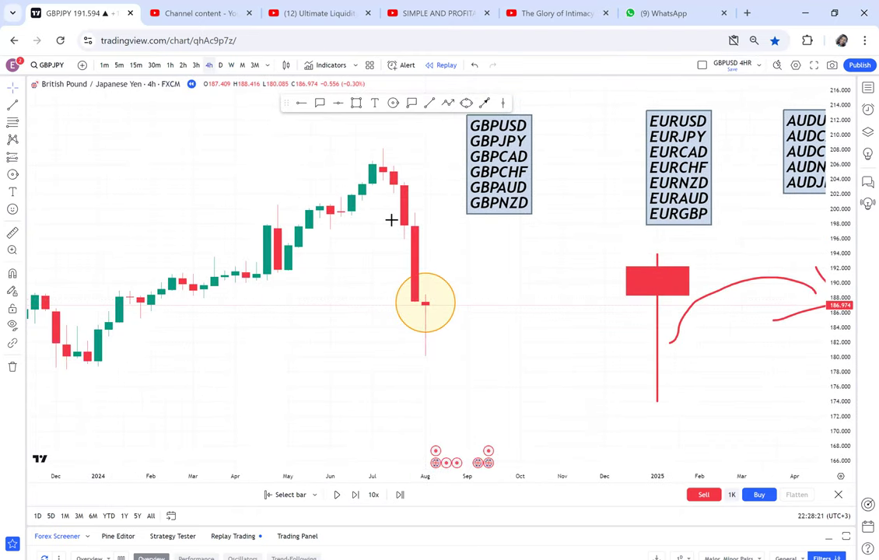
pyautogui.moveTo(758, 165); pyautogui.dragTo(694, 241)
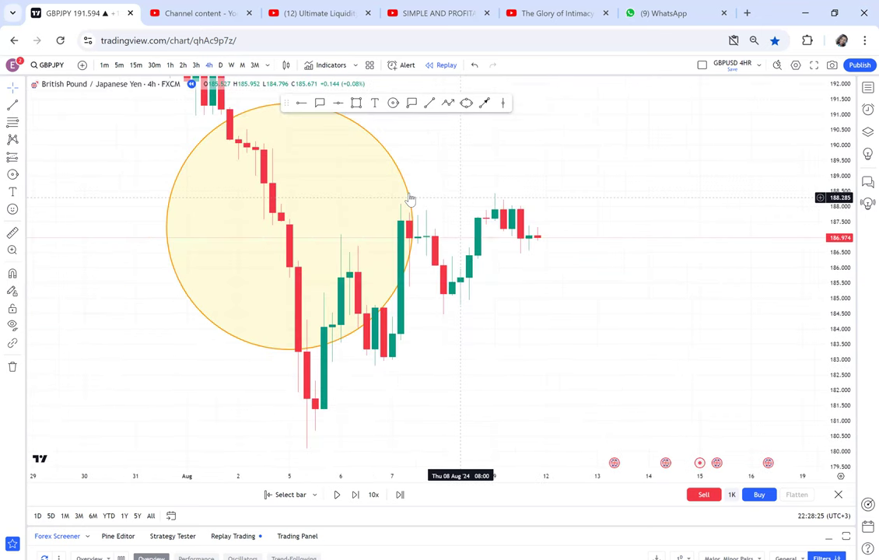
pyautogui.click(408, 194)
pyautogui.press('Delete')
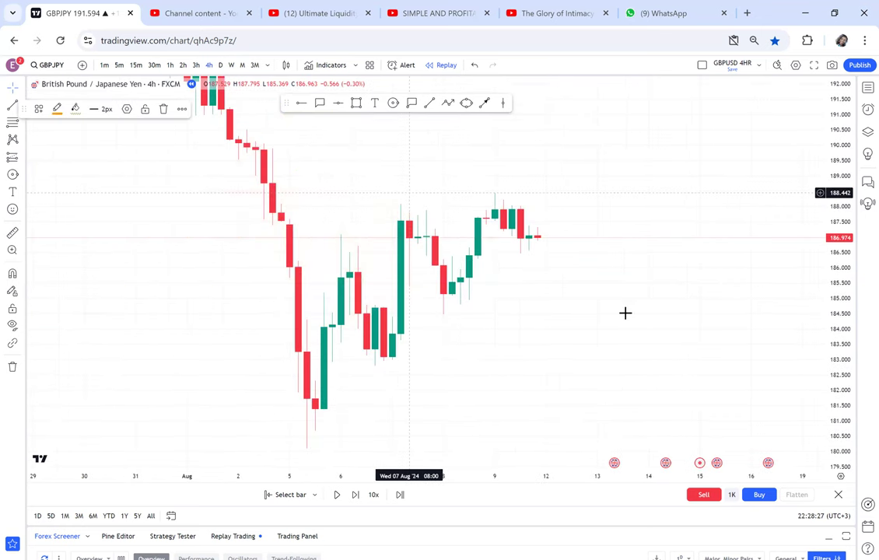
pyautogui.moveTo(674, 311); pyautogui.dragTo(667, 302)
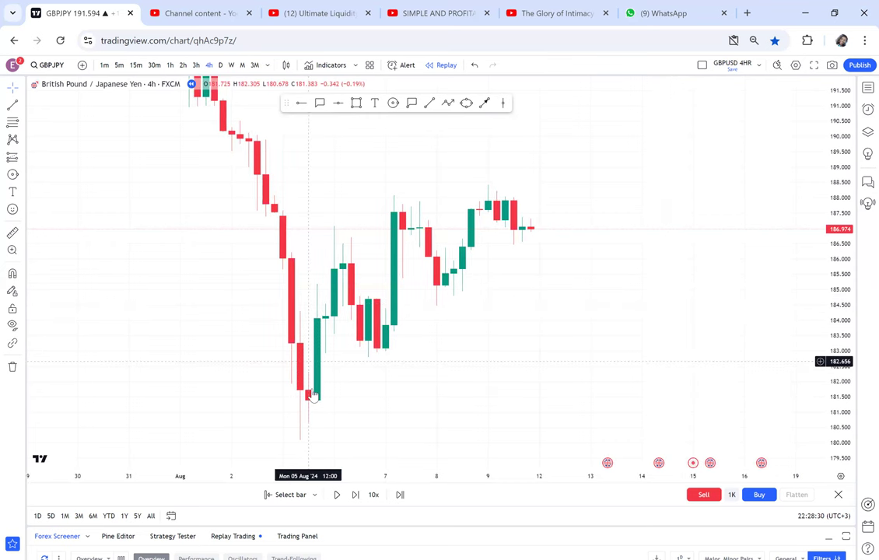
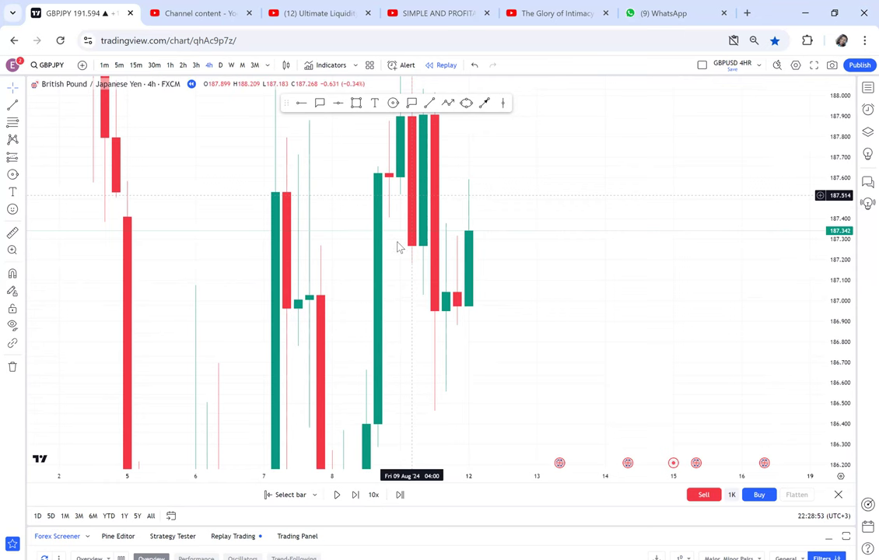
# Step: Draw a horizontal ray at about 187.320, starting from the 09 Aug '24 04:00 candle
pyautogui.click(410, 235)
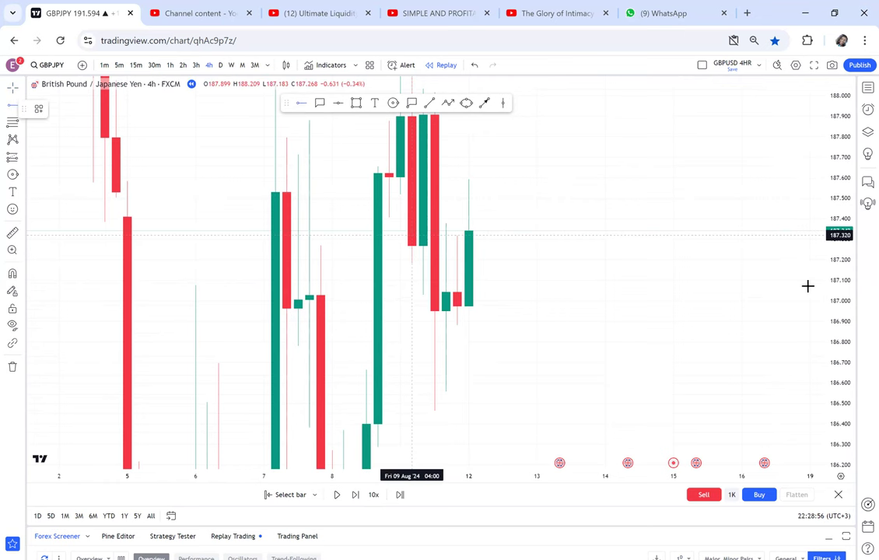
pyautogui.moveTo(839, 237); pyautogui.dragTo(837, 343)
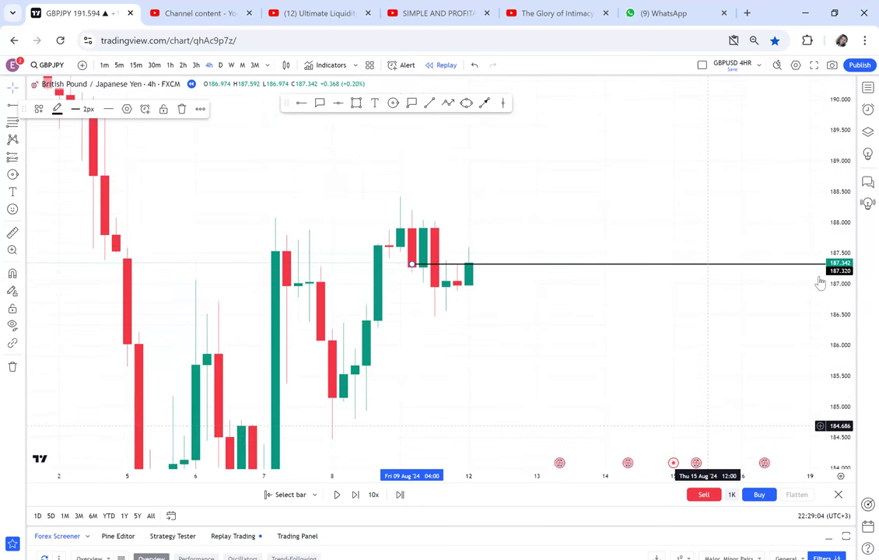
pyautogui.scroll(-2, 740, 412)
pyautogui.moveTo(712, 348); pyautogui.dragTo(691, 407)
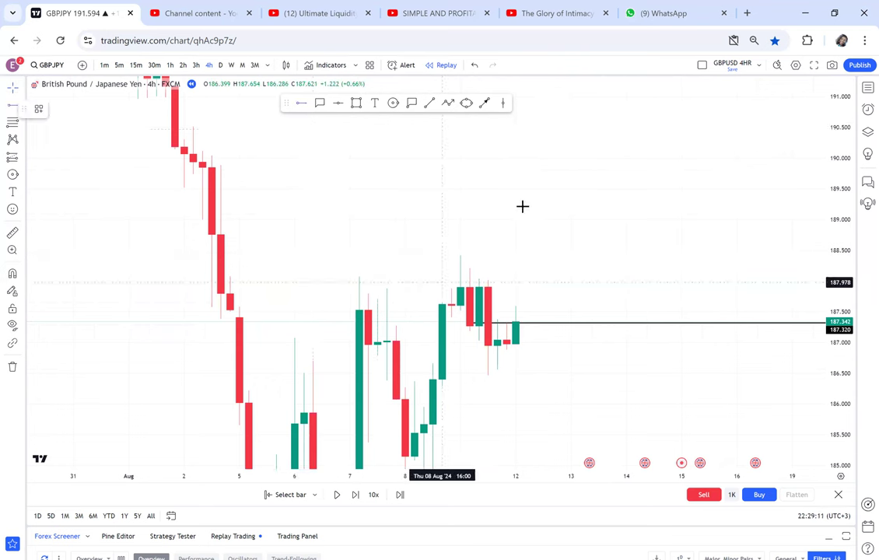
# Step: Draw a second horizontal ray at about 188.432, level with the high of the 09 Aug '24 candles
pyautogui.click(424, 254)
pyautogui.click(387, 170)
pyautogui.moveTo(426, 286); pyautogui.dragTo(337, 140)
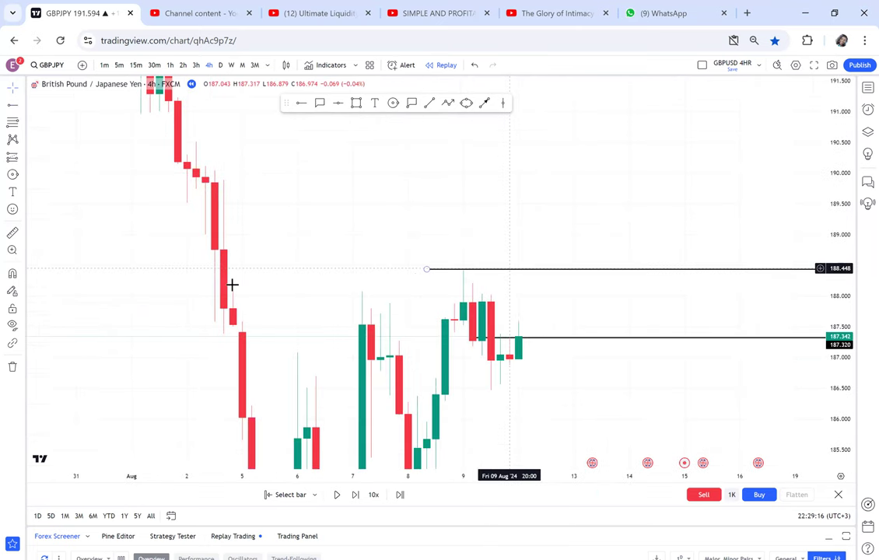
# Step: Measure the price distance between the two horizontal rays to the right of the latest candle
pyautogui.scroll(1, 232, 285)
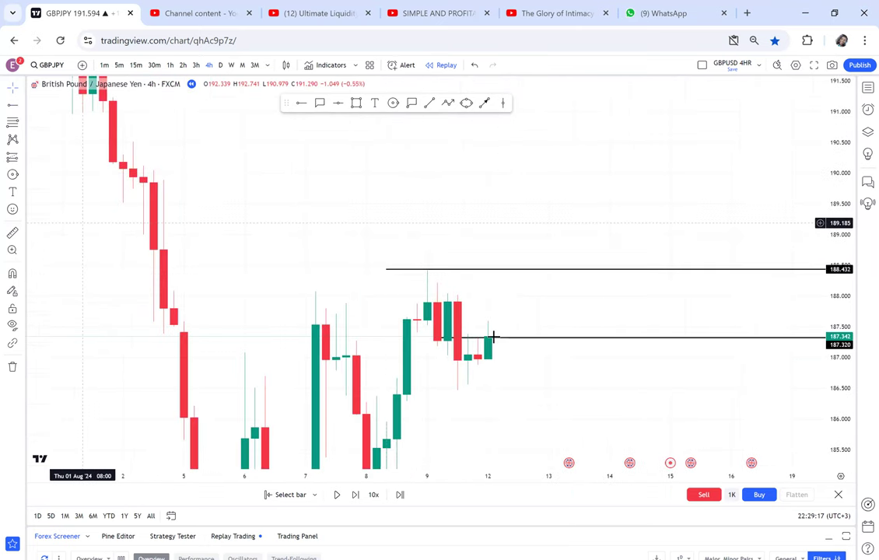
pyautogui.click(540, 270)
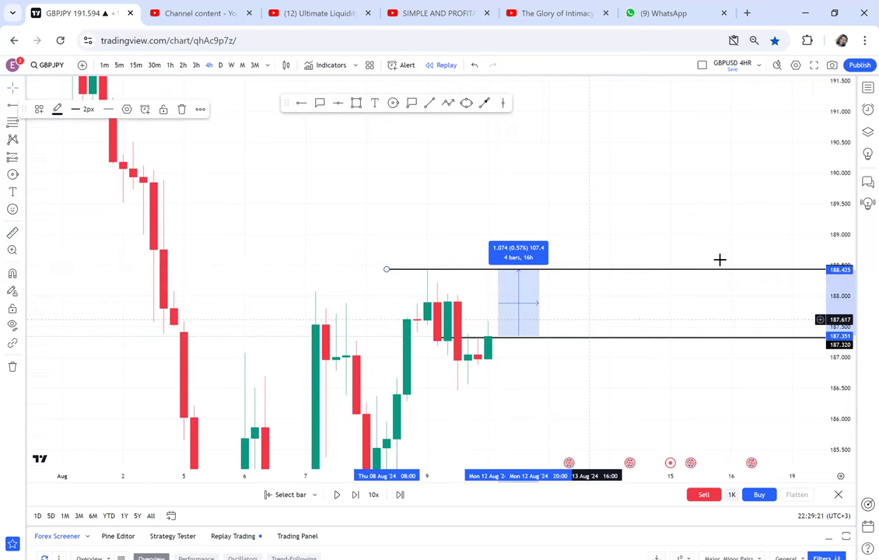
pyautogui.moveTo(690, 325); pyautogui.dragTo(683, 237)
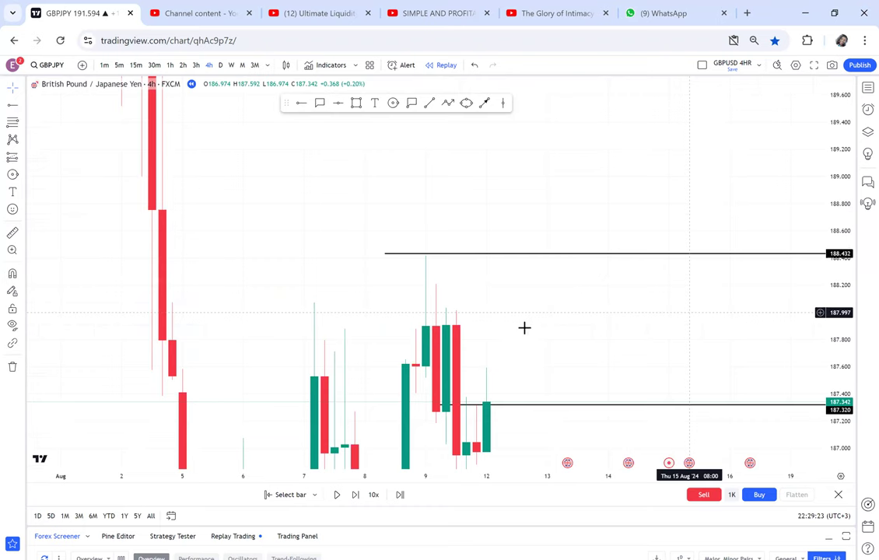
# Step: Add a long position on the latest candle with entry at about 187.345 and its target at the upper ray, about 188.42
pyautogui.scroll(3, 475, 320)
pyautogui.scroll(2, 461, 337)
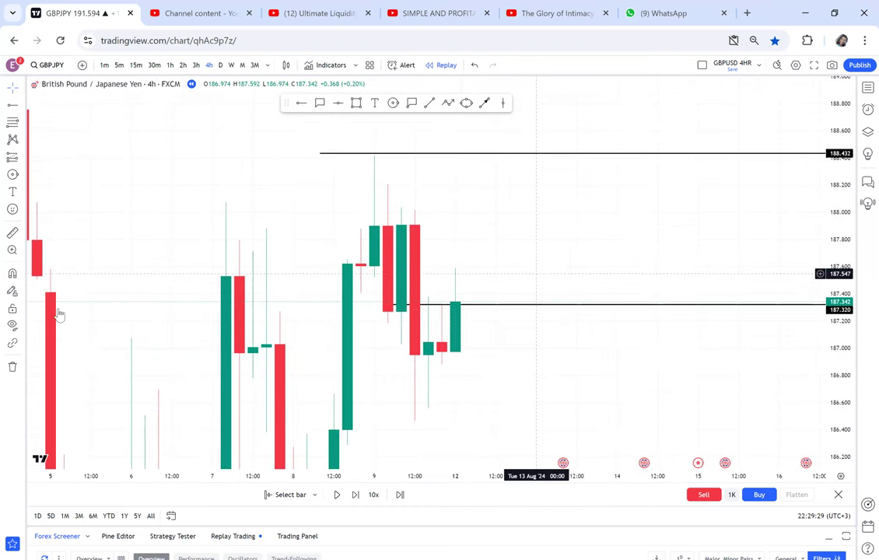
pyautogui.moveTo(374, 290); pyautogui.dragTo(369, 297)
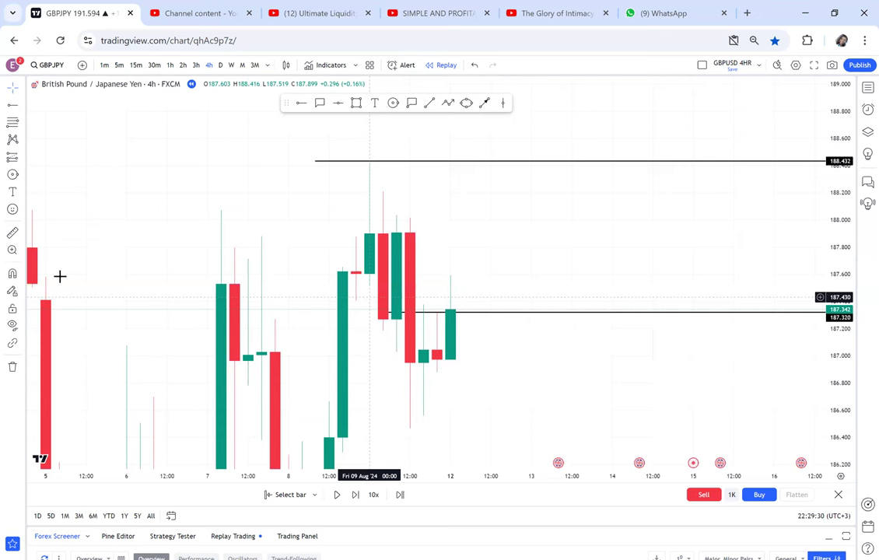
pyautogui.click(23, 157)
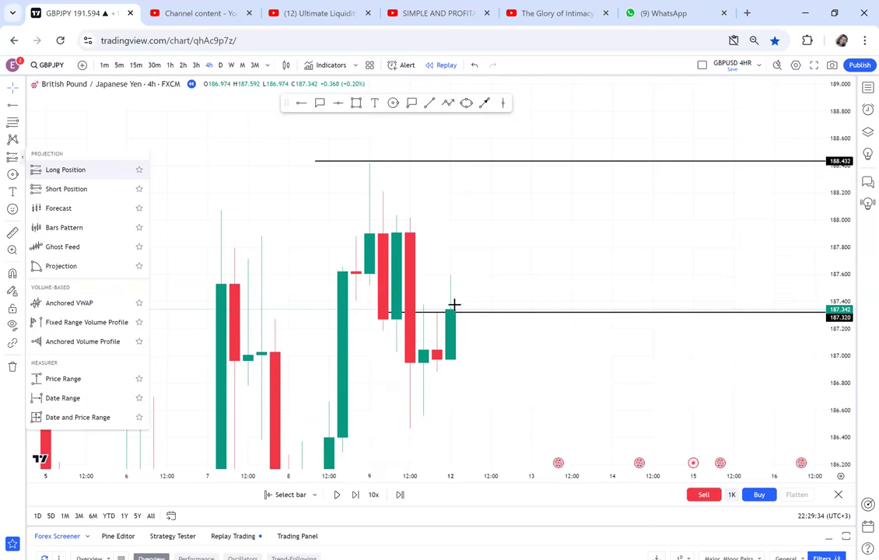
pyautogui.click(435, 370)
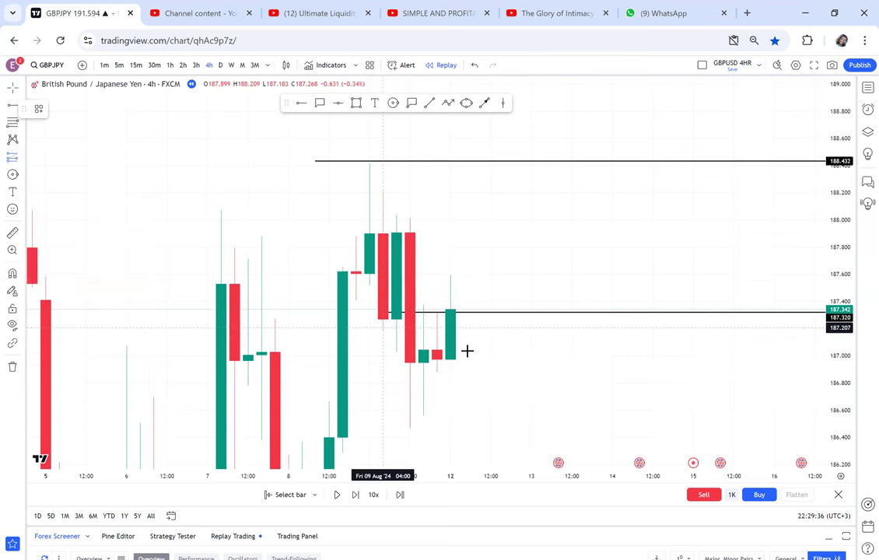
pyautogui.click(453, 309)
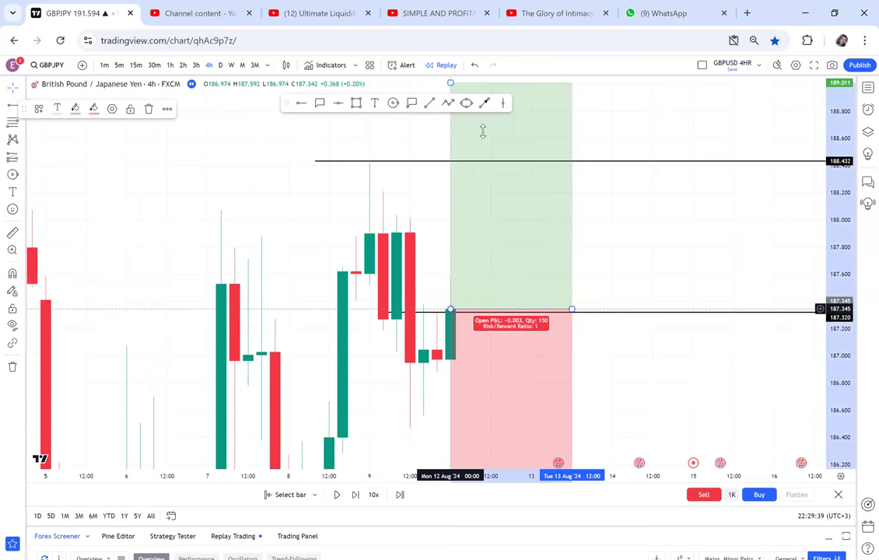
pyautogui.moveTo(482, 131); pyautogui.dragTo(516, 180)
pyautogui.moveTo(478, 211); pyautogui.dragTo(482, 209)
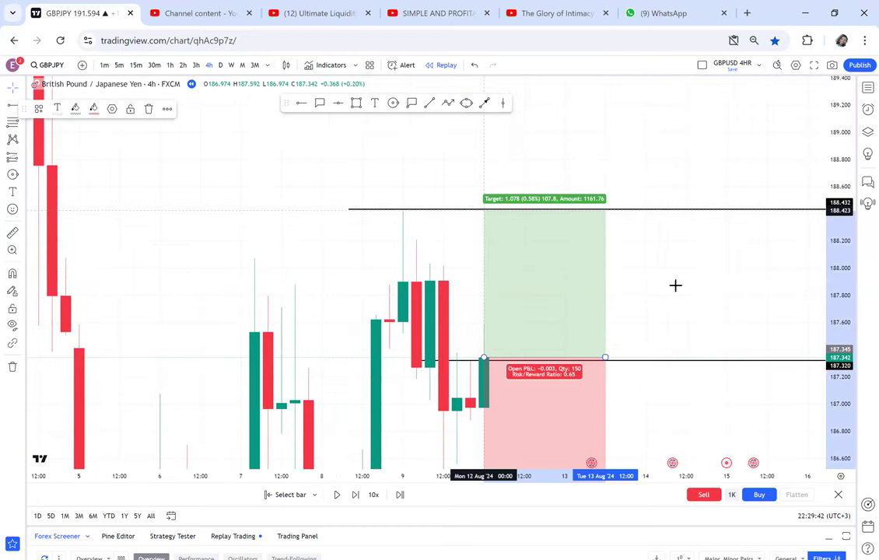
pyautogui.moveTo(672, 290); pyautogui.dragTo(642, 239)
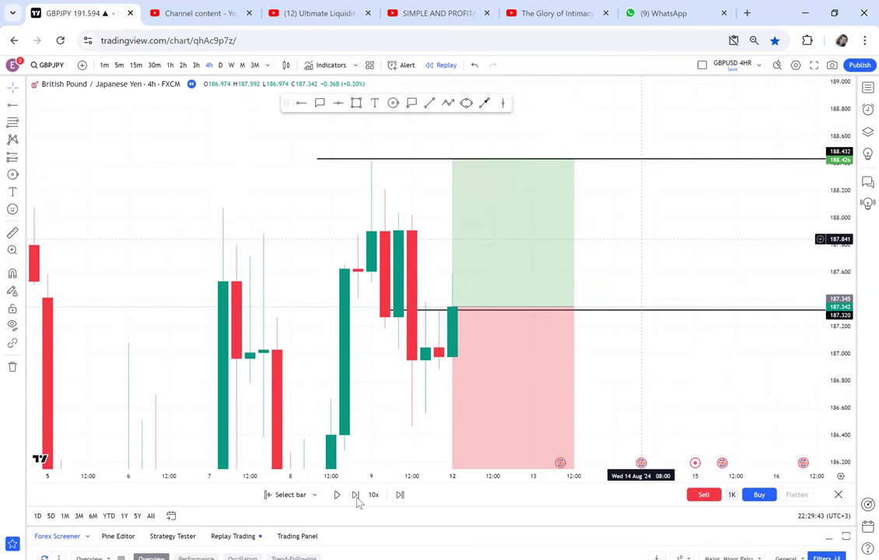
# Step: Advance the replay bar by bar until price passes the upper ray, and move the long position to start at 13 Aug '24 08:00
pyautogui.click(356, 498)
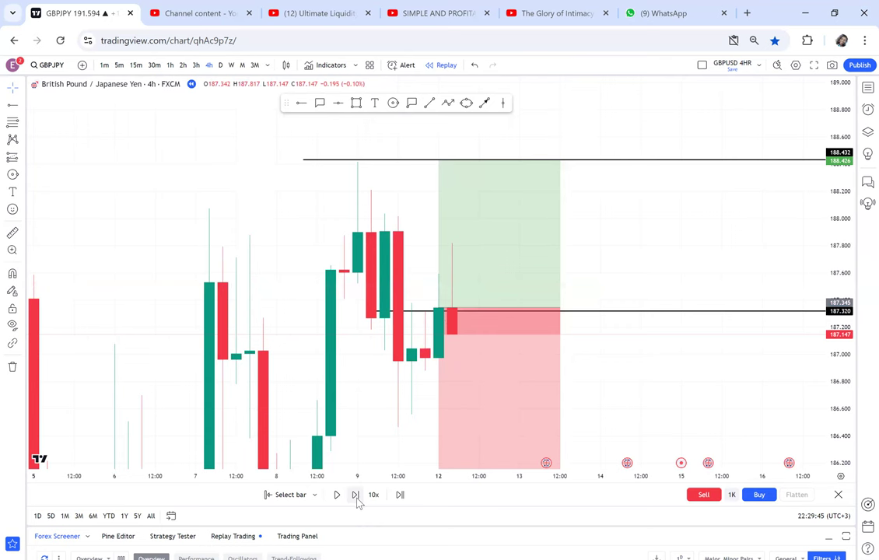
pyautogui.click(356, 498)
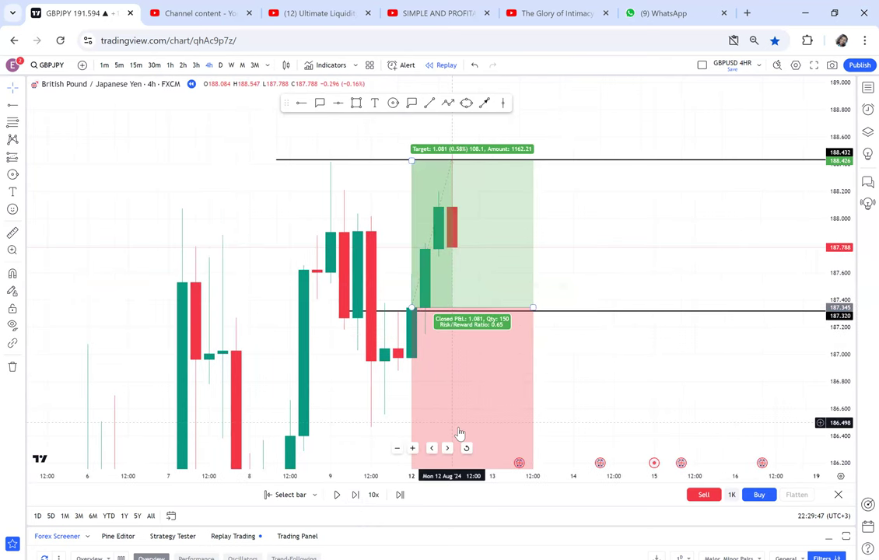
pyautogui.moveTo(452, 398); pyautogui.dragTo(552, 399)
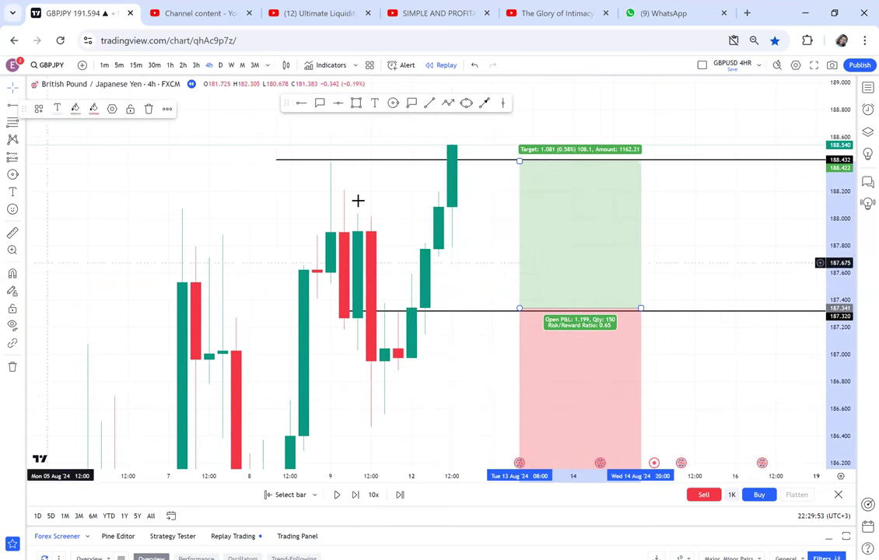
# Step: Measure the price move from the long position's entry level on 12 Aug '24 up to the upper ray
pyautogui.click(13, 233)
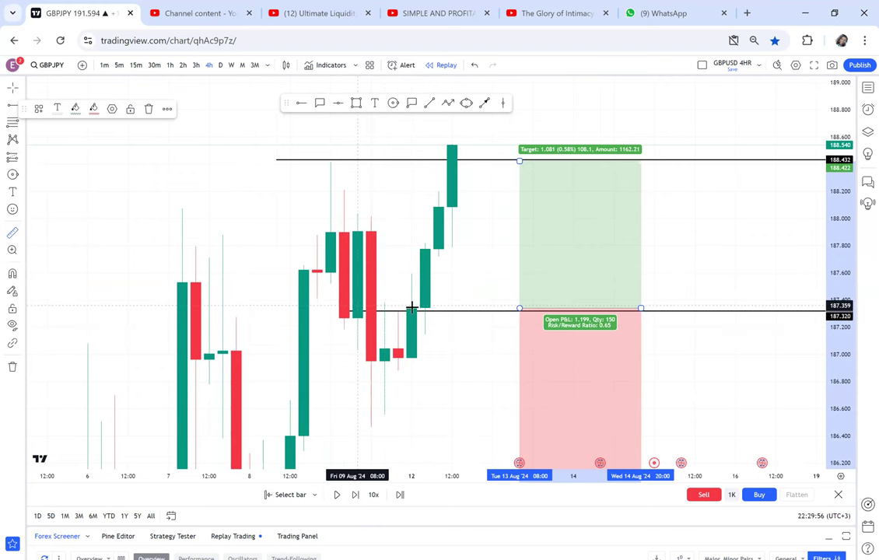
pyautogui.click(411, 308)
pyautogui.click(517, 158)
pyautogui.moveTo(558, 137); pyautogui.dragTo(587, 193)
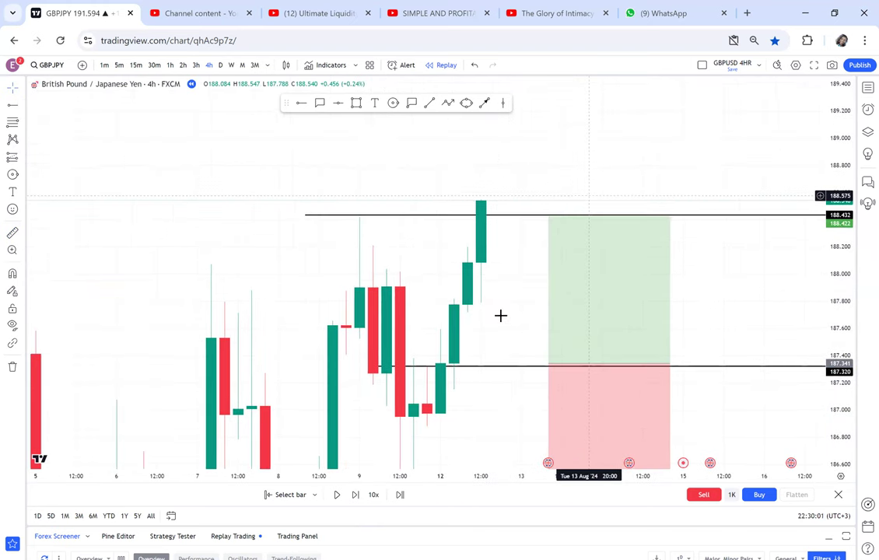
# Step: Switch the chart back to the weekly timeframe
pyautogui.click(232, 65)
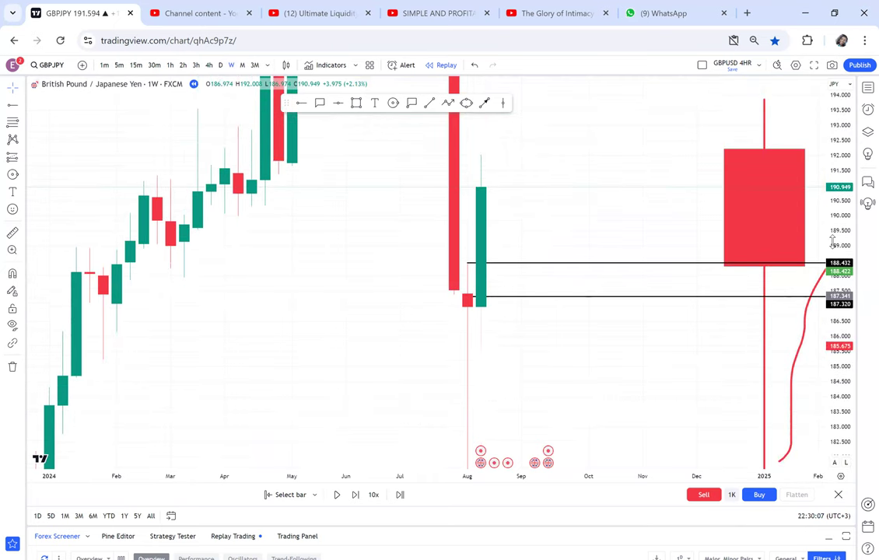
pyautogui.scroll(-6, 570, 367)
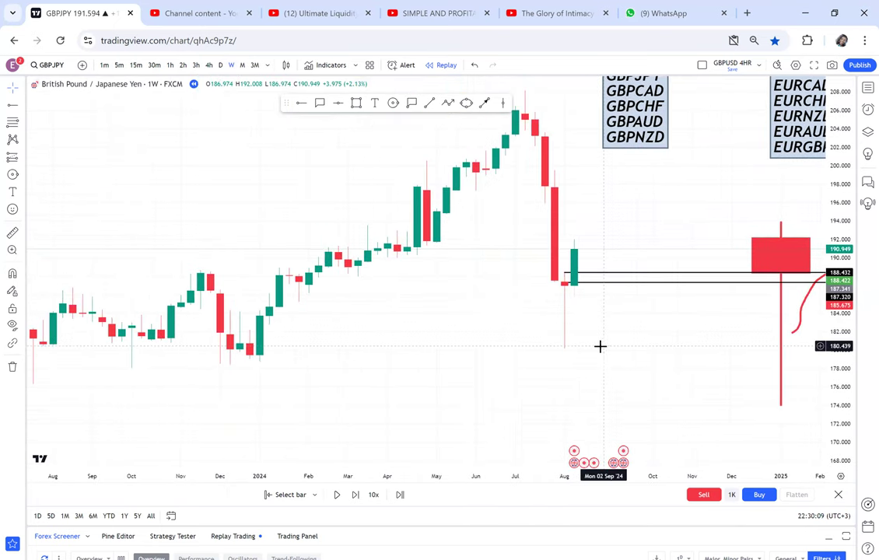
pyautogui.scroll(-1, 598, 369)
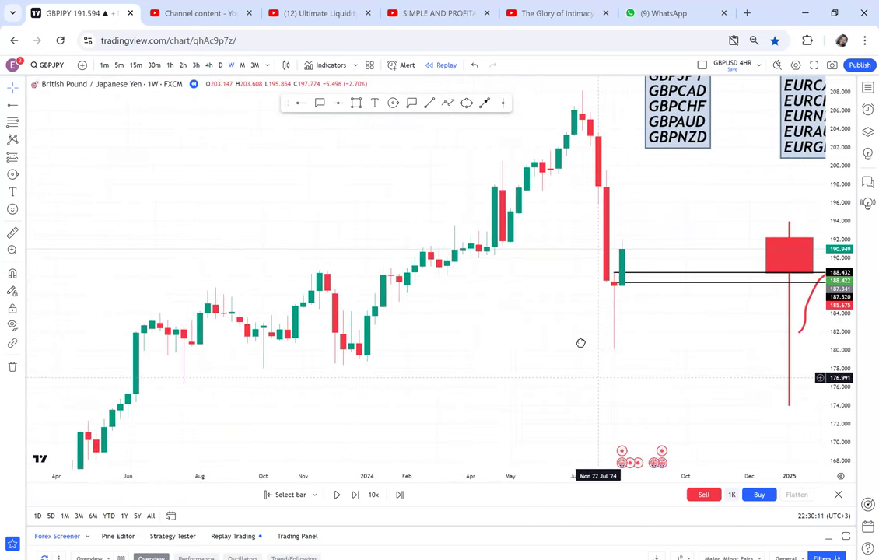
pyautogui.moveTo(580, 342); pyautogui.dragTo(619, 315)
# Step: Examine the earlier weekly candles of 2023 for small bodies with long lower wicks
pyautogui.scroll(-1, 631, 307)
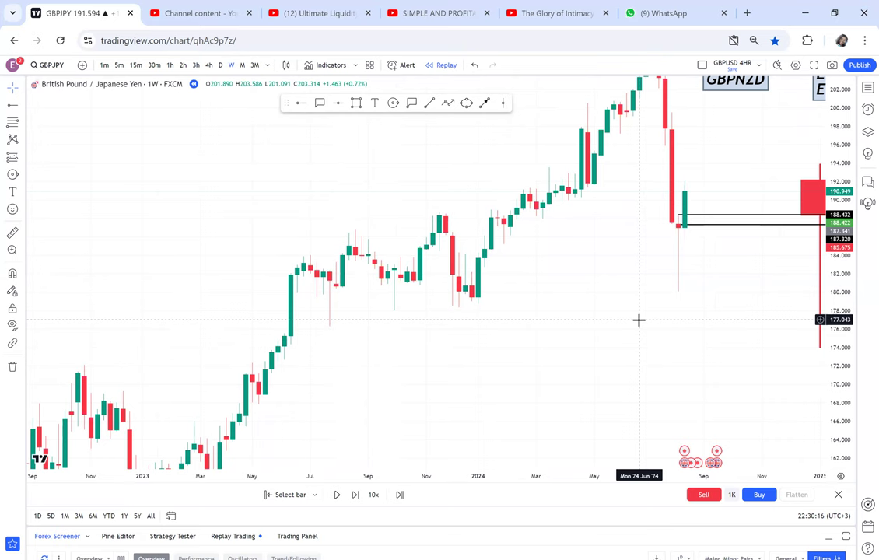
pyautogui.scroll(-1, 639, 319)
pyautogui.scroll(-1, 640, 321)
pyautogui.moveTo(644, 333); pyautogui.dragTo(669, 320)
pyautogui.scroll(4, 645, 286)
pyautogui.moveTo(339, 266); pyautogui.dragTo(543, 286)
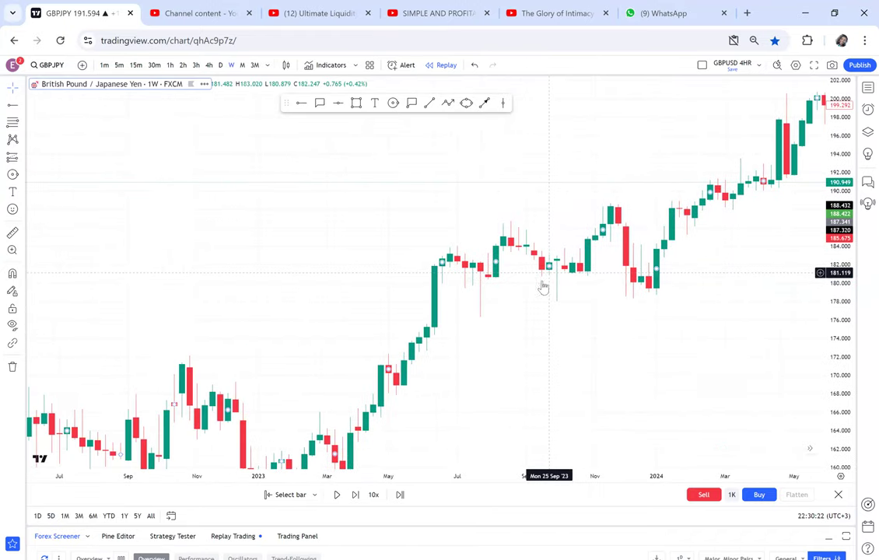
pyautogui.scroll(1, 749, 362)
pyautogui.moveTo(837, 357); pyautogui.dragTo(838, 210)
pyautogui.scroll(1, 545, 322)
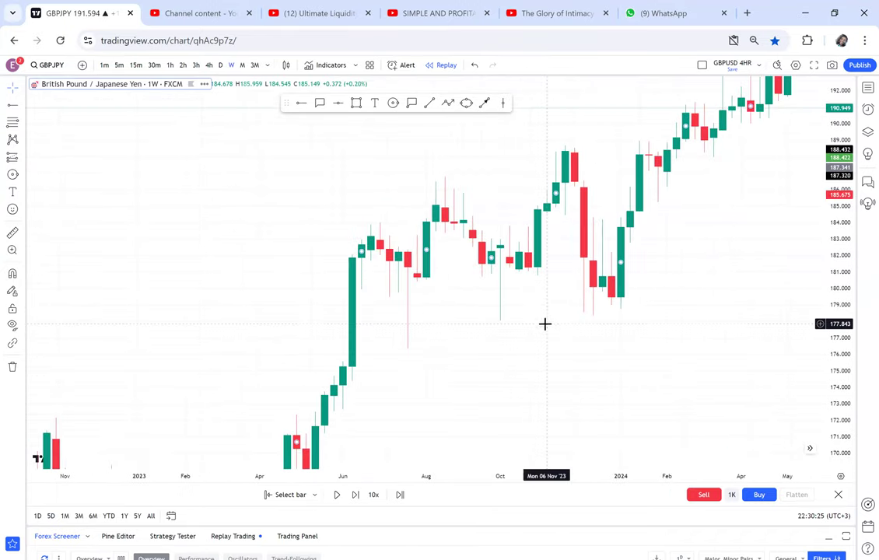
pyautogui.scroll(1, 405, 289)
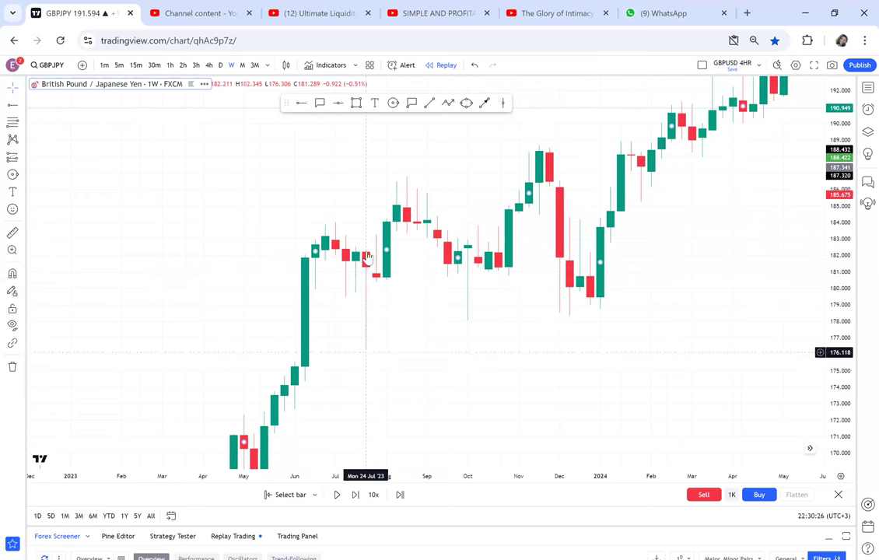
pyautogui.scroll(-2, 675, 313)
# Step: Draw a small circle centred on the body of the 29 Jan '24 weekly candle to highlight it
pyautogui.moveTo(714, 288); pyautogui.dragTo(582, 339)
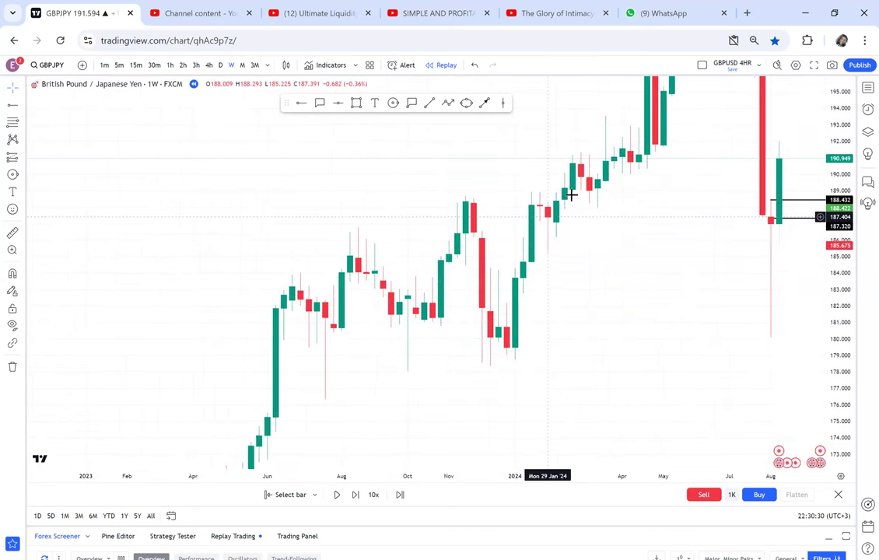
pyautogui.moveTo(547, 223); pyautogui.dragTo(392, 226)
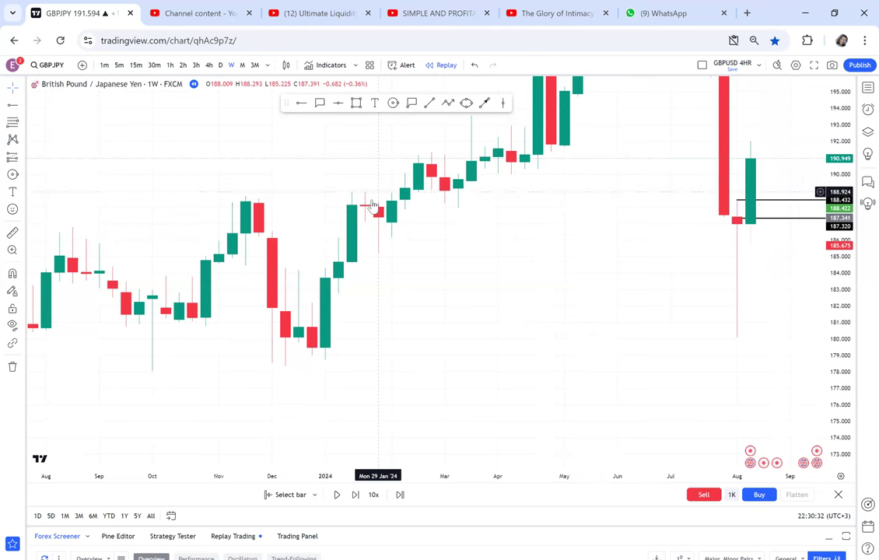
pyautogui.click(393, 103)
pyautogui.click(379, 214)
pyautogui.click(379, 231)
pyautogui.moveTo(420, 271); pyautogui.dragTo(488, 281)
pyautogui.scroll(-1, 465, 236)
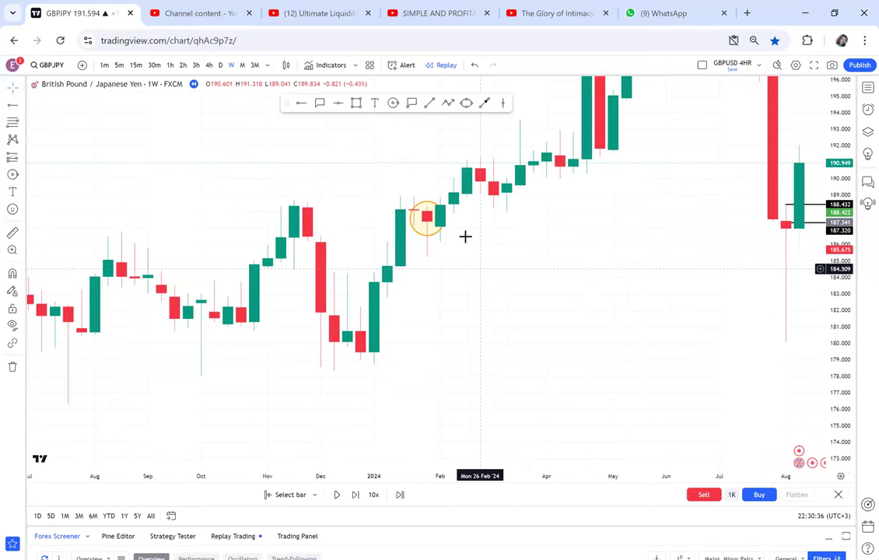
pyautogui.scroll(-2, 366, 345)
pyautogui.moveTo(312, 347); pyautogui.dragTo(420, 303)
pyautogui.scroll(2, 356, 278)
pyautogui.moveTo(356, 297); pyautogui.dragTo(464, 298)
pyautogui.click(480, 105)
pyautogui.click(287, 346)
pyautogui.moveTo(365, 278)
pyautogui.mouseDown()
pyautogui.moveTo(367, 288)
pyautogui.moveTo(374, 280)
pyautogui.mouseUp()
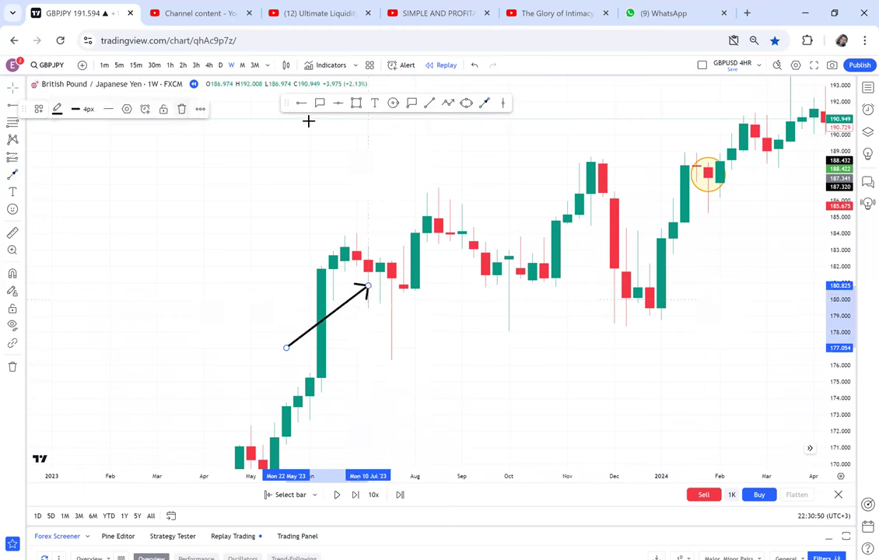
pyautogui.press('Delete')
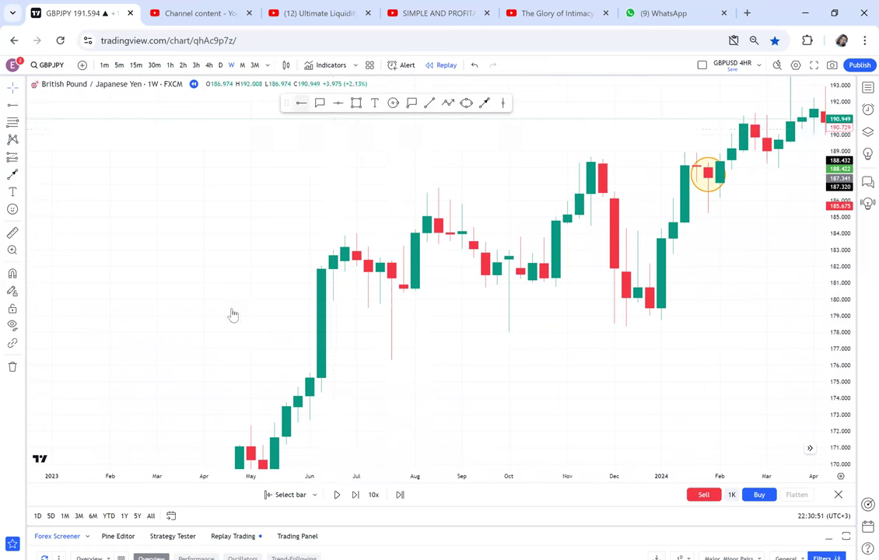
# Step: Place a horizontal ray at 179.451 starting from 17 Apr '23 and restart the replay from the 24 Jul '23 weekly candle
pyautogui.hotkey('alt', 'j')
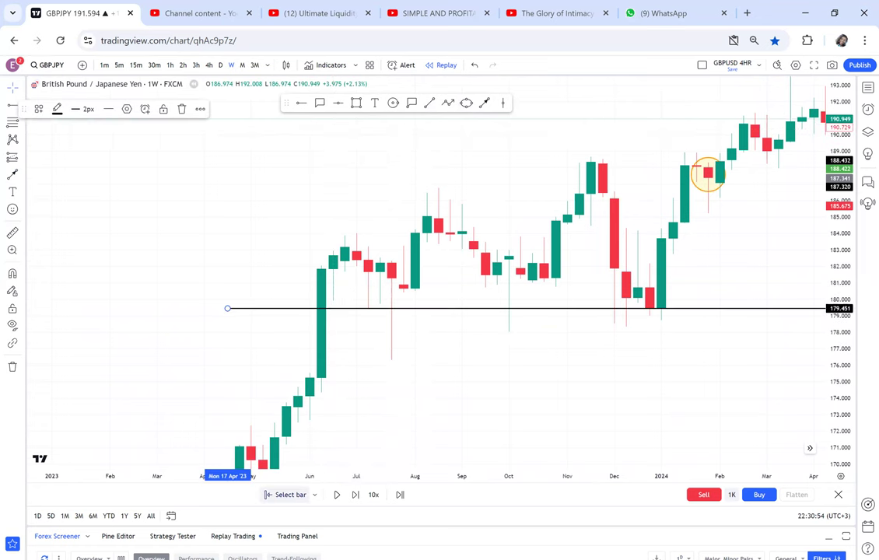
pyautogui.click(288, 494)
pyautogui.click(402, 339)
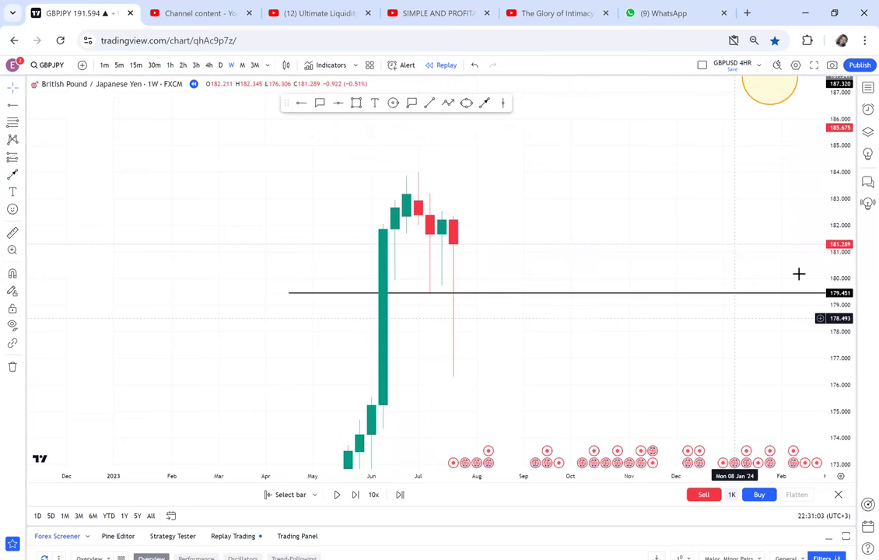
# Step: Measure the long lower wick of the 24 Jul '23 weekly candle from its low up to its body
pyautogui.moveTo(832, 257); pyautogui.dragTo(830, 383)
pyautogui.scroll(-2, 676, 334)
pyautogui.moveTo(681, 350); pyautogui.dragTo(687, 192)
pyautogui.scroll(-2, 660, 330)
pyautogui.moveTo(684, 233); pyautogui.dragTo(605, 426)
pyautogui.scroll(3, 598, 276)
pyautogui.moveTo(603, 288); pyautogui.dragTo(629, 386)
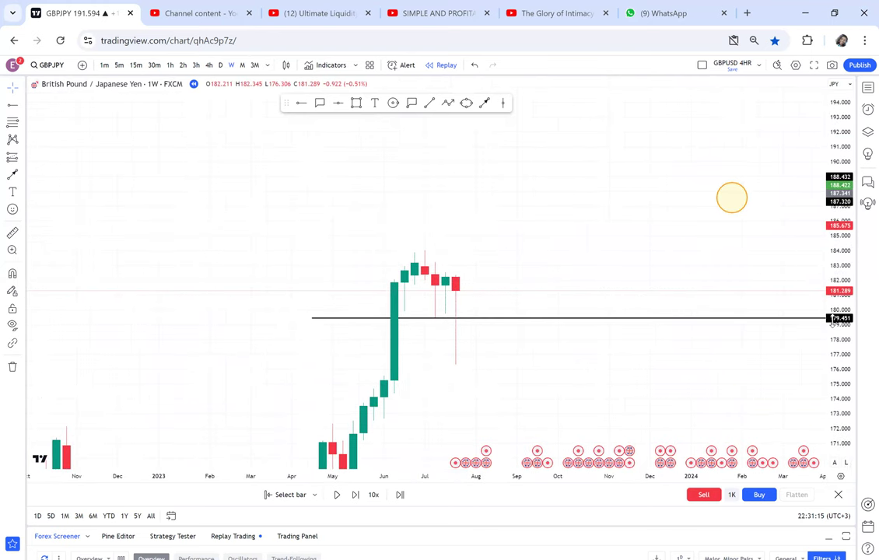
pyautogui.moveTo(832, 321); pyautogui.dragTo(826, 294)
pyautogui.moveTo(552, 354); pyautogui.dragTo(484, 314)
pyautogui.scroll(2, 354, 307)
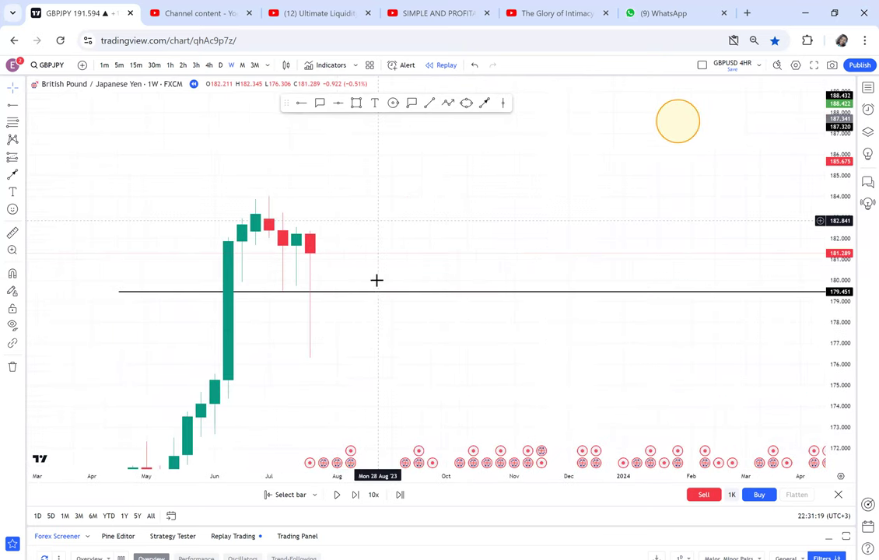
pyautogui.click(12, 233)
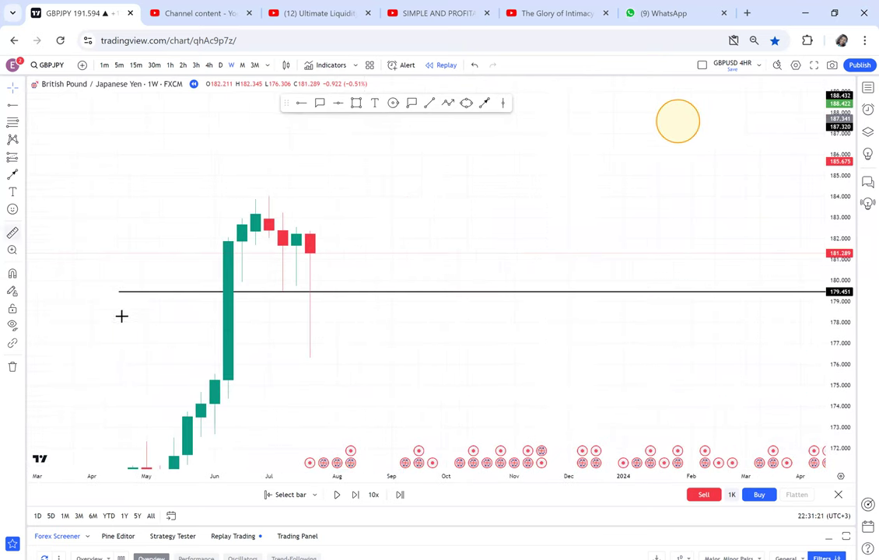
pyautogui.click(270, 355)
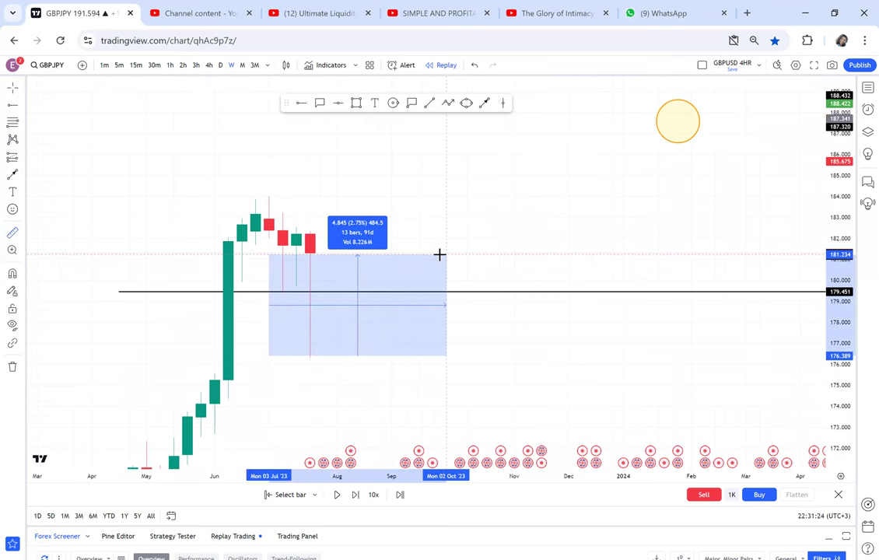
pyautogui.click(314, 270)
# Step: Switch the chart to the 4-hour timeframe and advance the replay bar by bar to 1 Aug '23 00:00
pyautogui.click(208, 66)
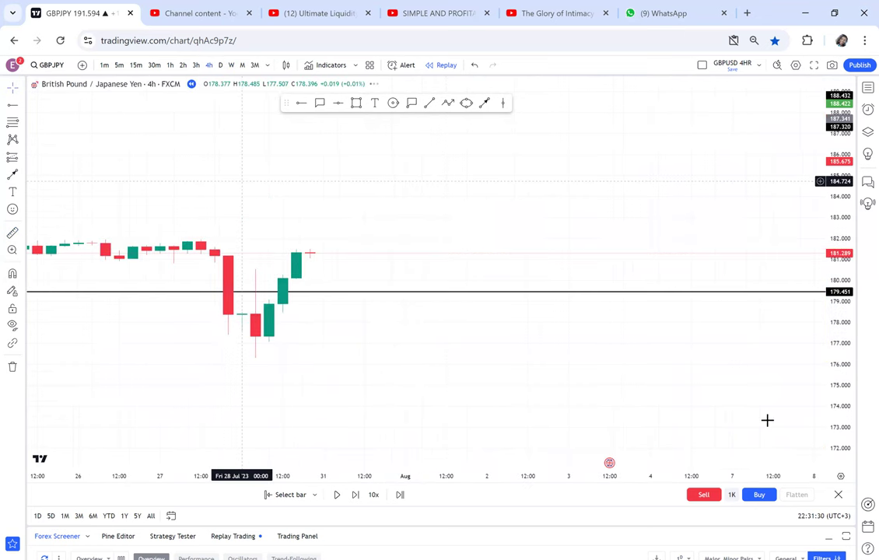
pyautogui.scroll(-2, 798, 398)
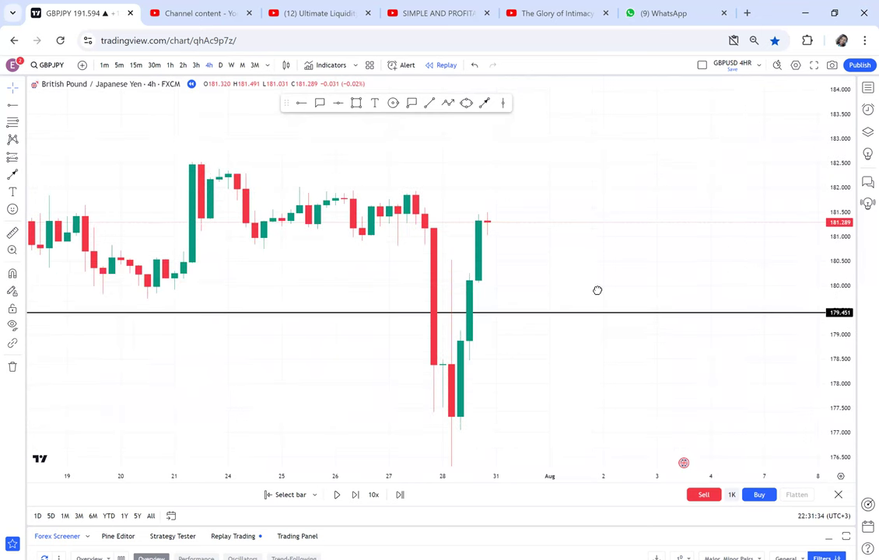
pyautogui.scroll(2, 515, 256)
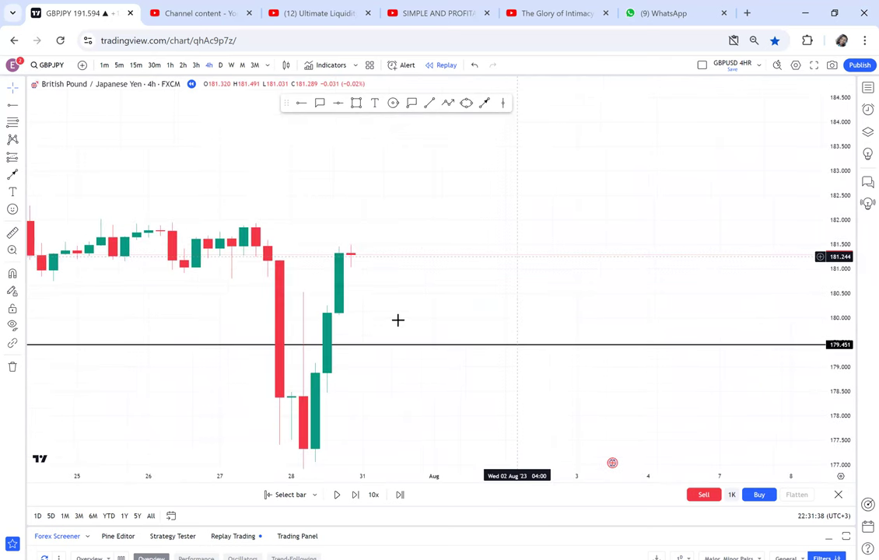
pyautogui.click(355, 496)
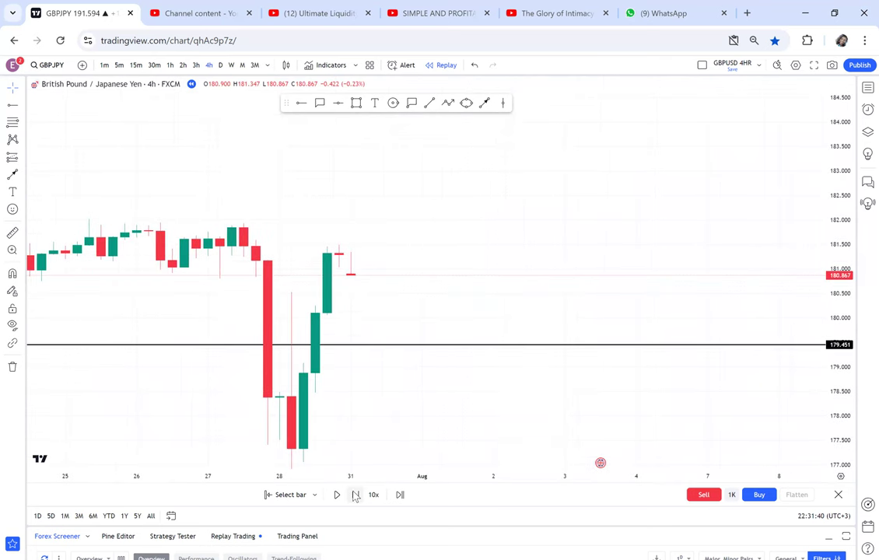
pyautogui.click(354, 495)
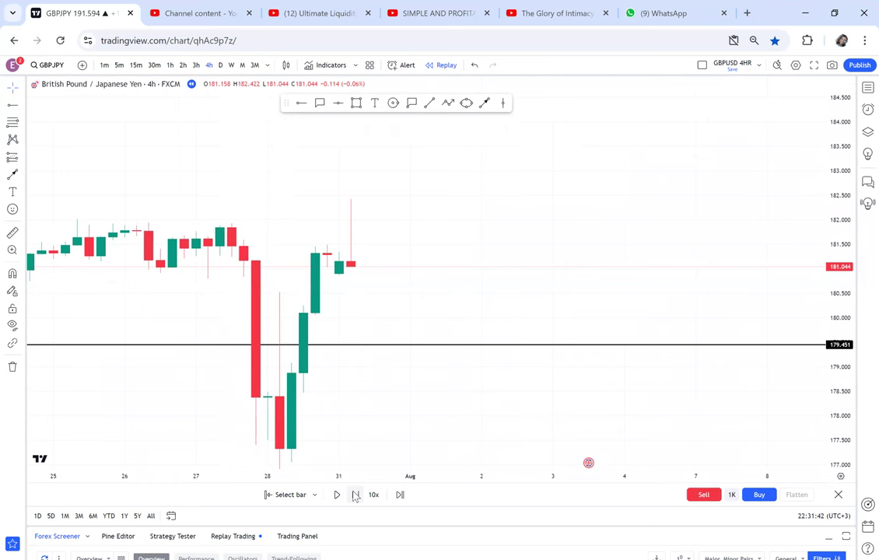
pyautogui.click(355, 495)
pyautogui.click(355, 495)
pyautogui.click(355, 495)
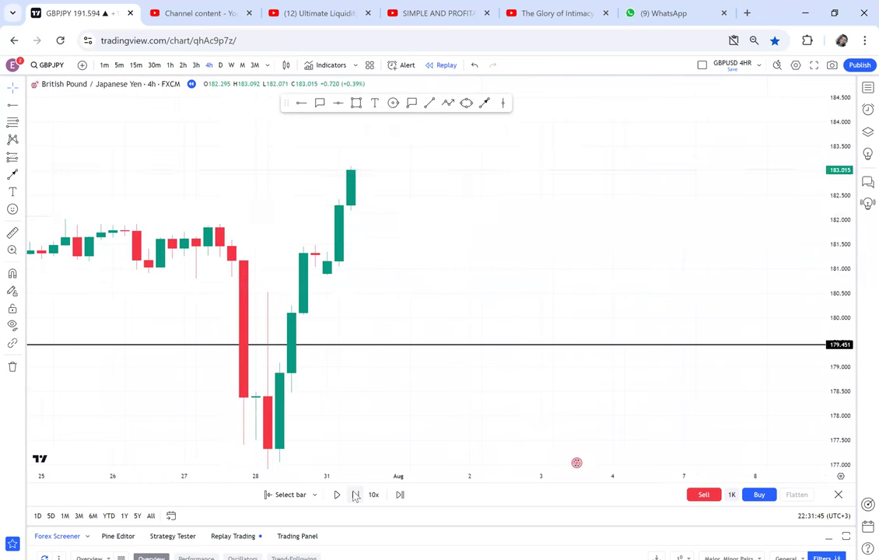
pyautogui.click(355, 495)
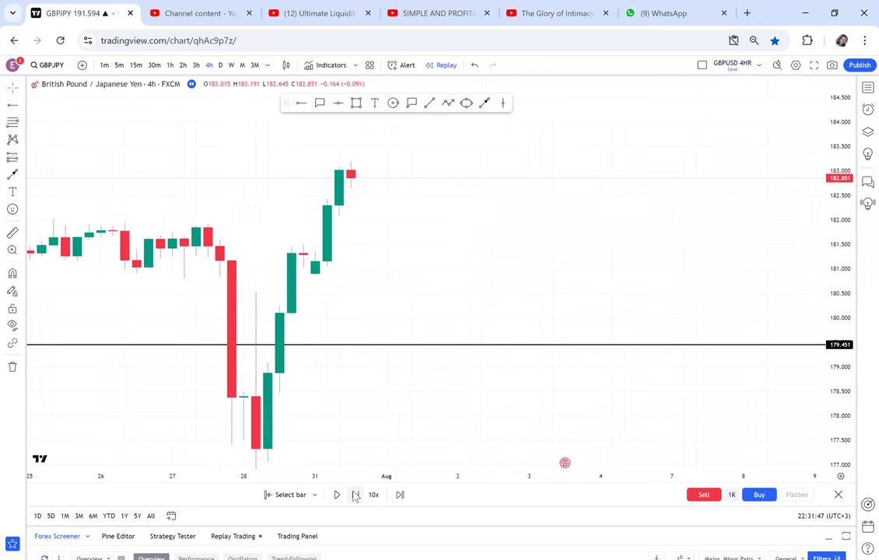
pyautogui.click(355, 496)
pyautogui.click(355, 496)
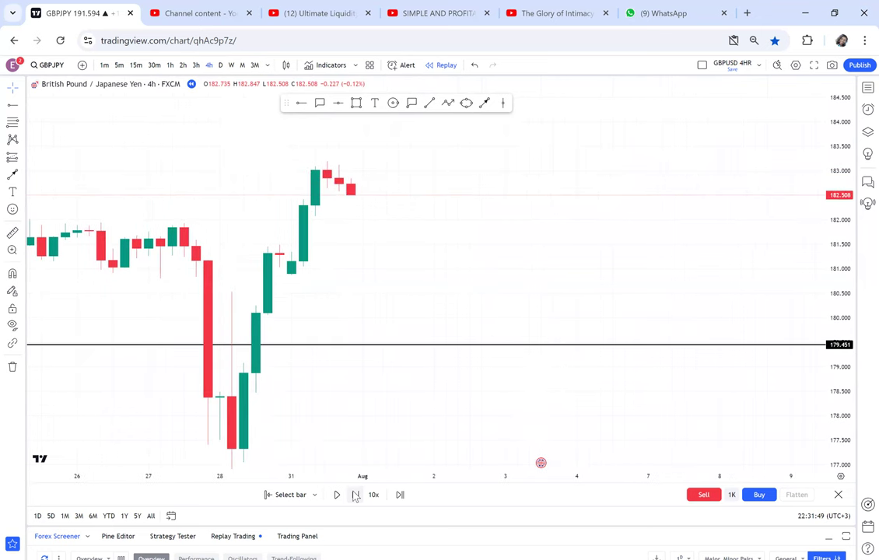
pyautogui.click(355, 495)
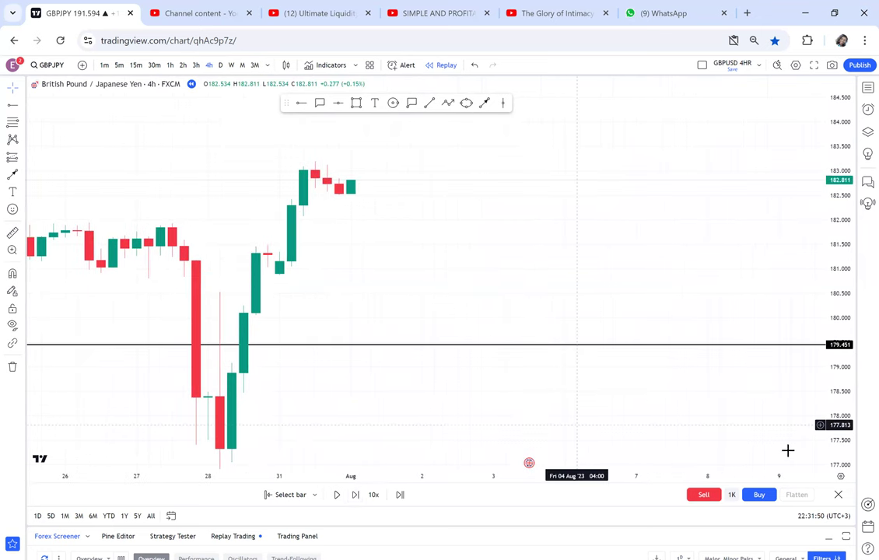
# Step: Place a horizontal ray at 182.850 starting from the 31 Jul '23 04:00 bar
pyautogui.moveTo(826, 393); pyautogui.dragTo(826, 165)
pyautogui.moveTo(606, 265); pyautogui.dragTo(650, 461)
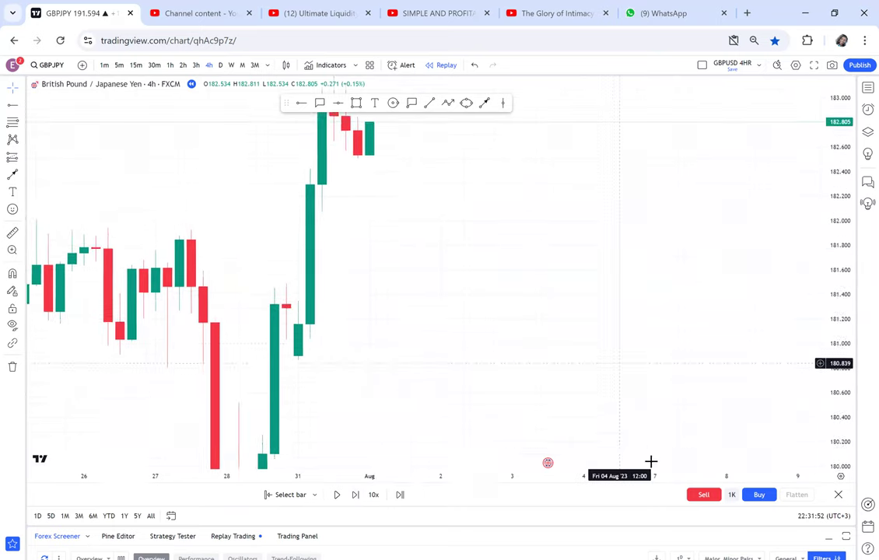
pyautogui.moveTo(814, 285); pyautogui.dragTo(817, 222)
pyautogui.moveTo(636, 246); pyautogui.dragTo(636, 331)
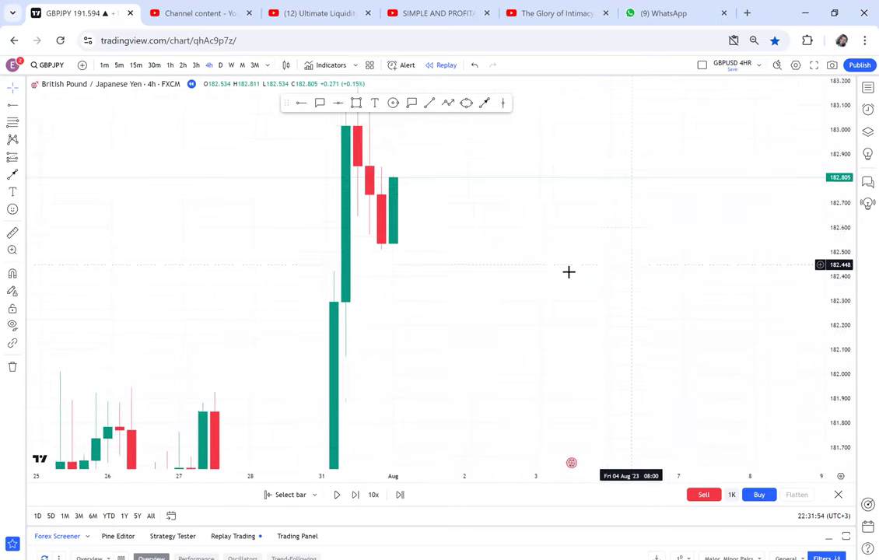
pyautogui.click(301, 103)
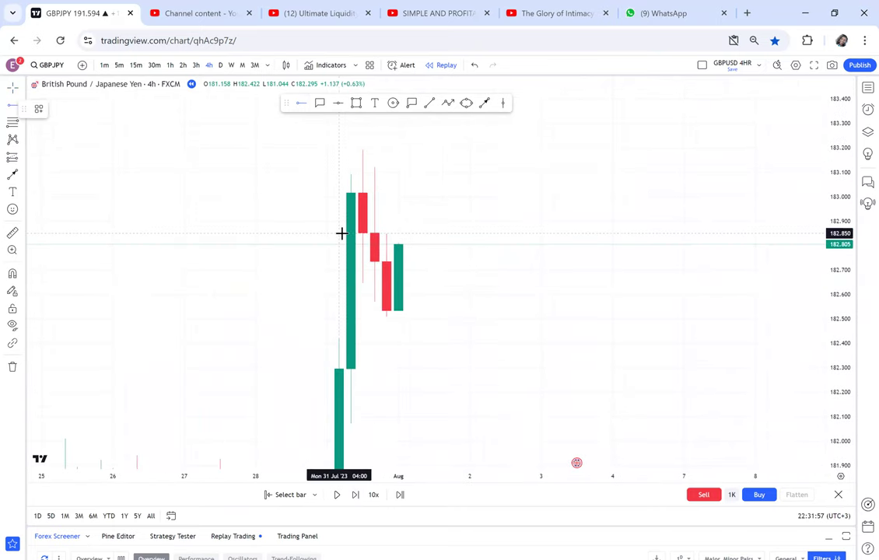
pyautogui.click(339, 234)
pyautogui.moveTo(514, 328); pyautogui.dragTo(494, 244)
pyautogui.moveTo(845, 236); pyautogui.dragTo(831, 408)
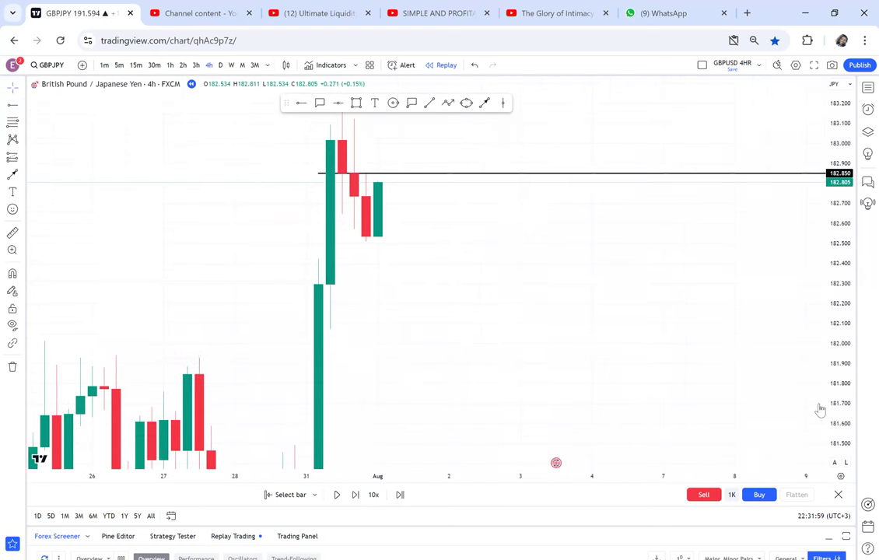
# Step: Advance the replay to 1 Aug '23 16:00 and move the ray to 183.175 starting at 1 Aug '23 00:00
pyautogui.click(354, 495)
pyautogui.click(355, 494)
pyautogui.click(355, 495)
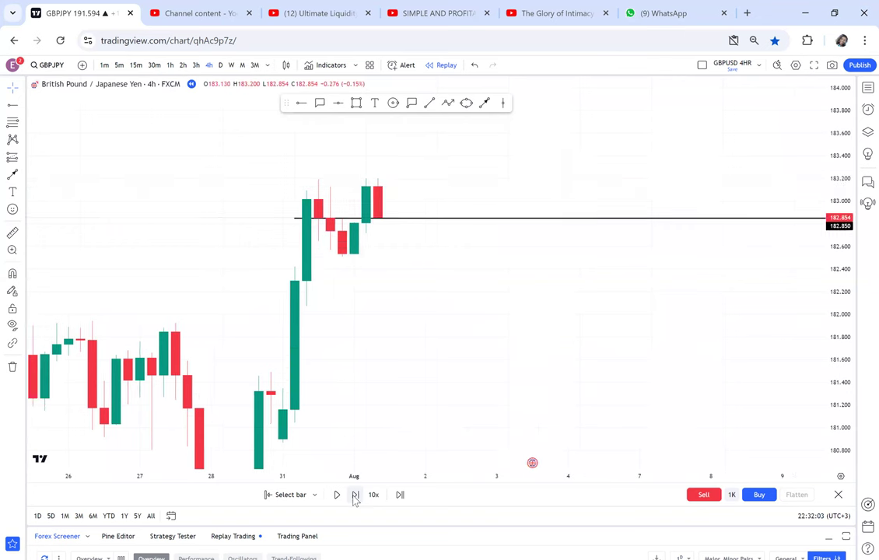
pyautogui.click(354, 495)
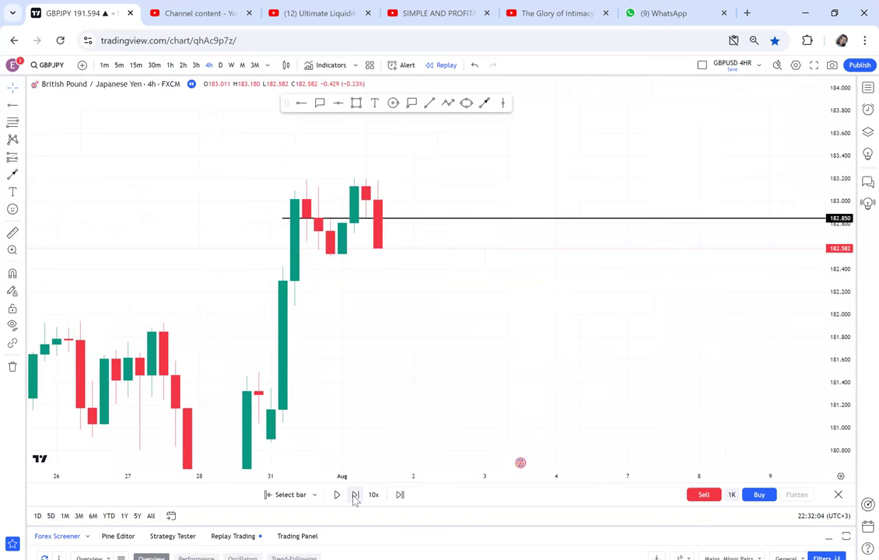
pyautogui.click(354, 495)
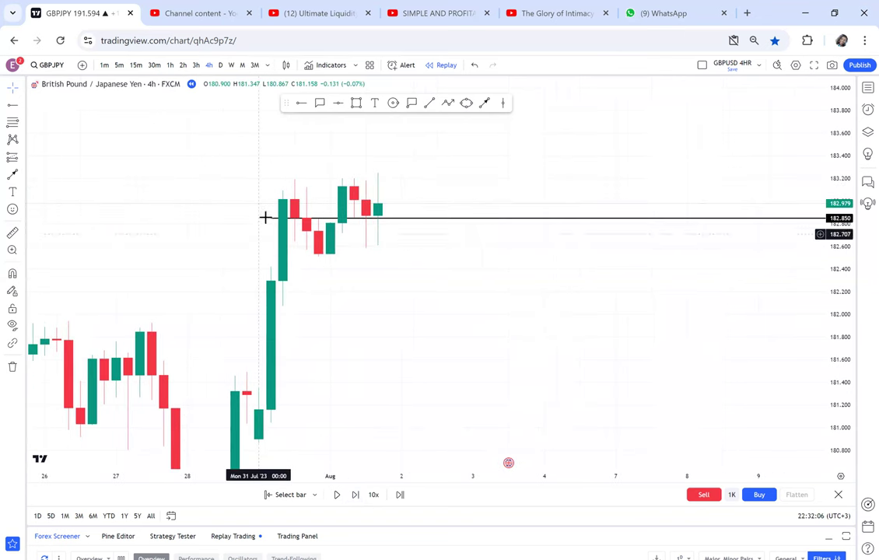
pyautogui.moveTo(272, 219); pyautogui.dragTo(334, 185)
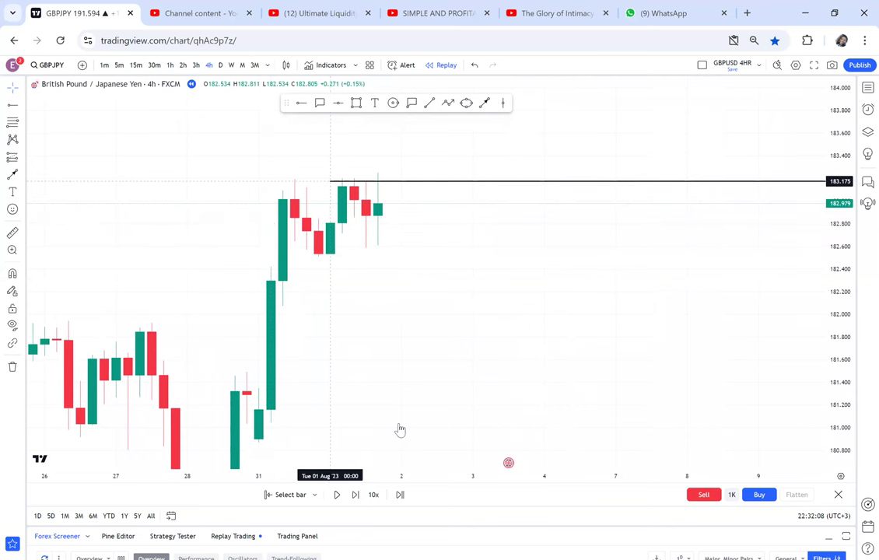
# Step: Advance the 4-hour replay bar by bar to the early bars of 3 Aug '23
pyautogui.click(355, 495)
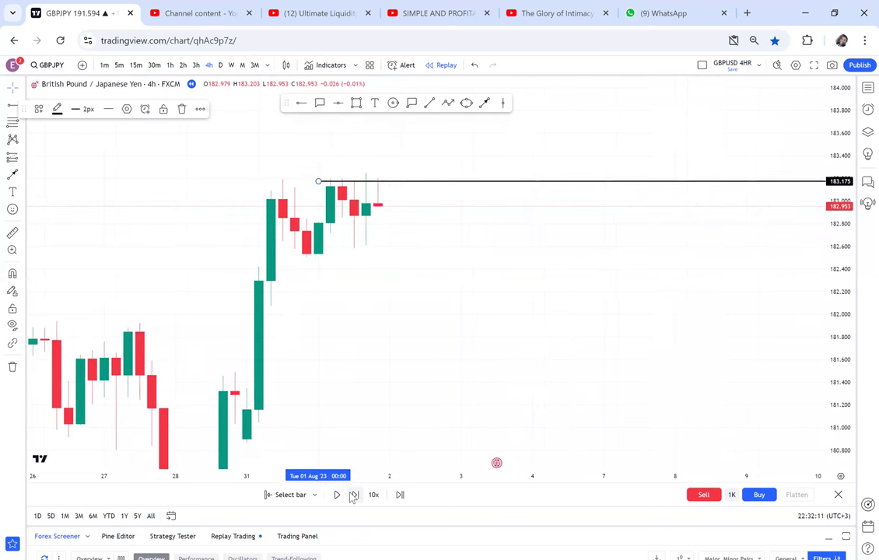
pyautogui.click(354, 495)
pyautogui.click(353, 494)
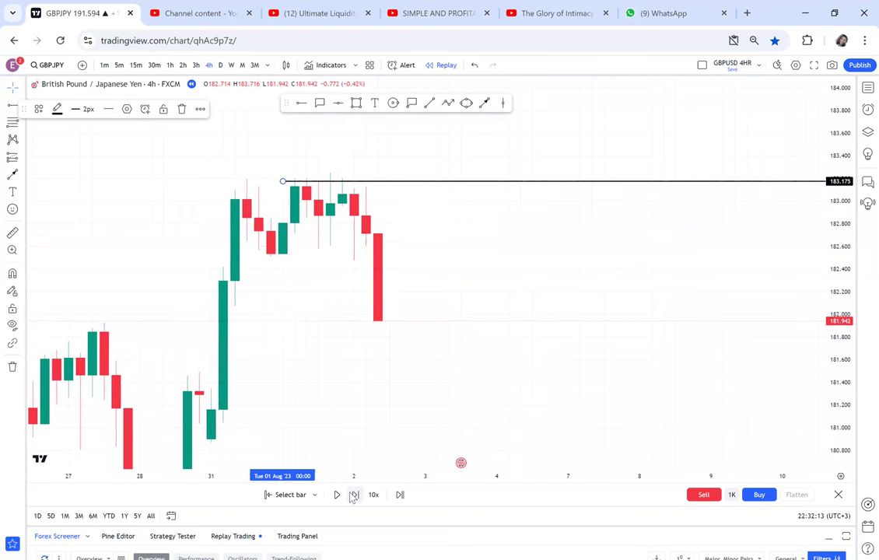
pyautogui.scroll(-2, 583, 380)
pyautogui.moveTo(848, 284); pyautogui.dragTo(830, 365)
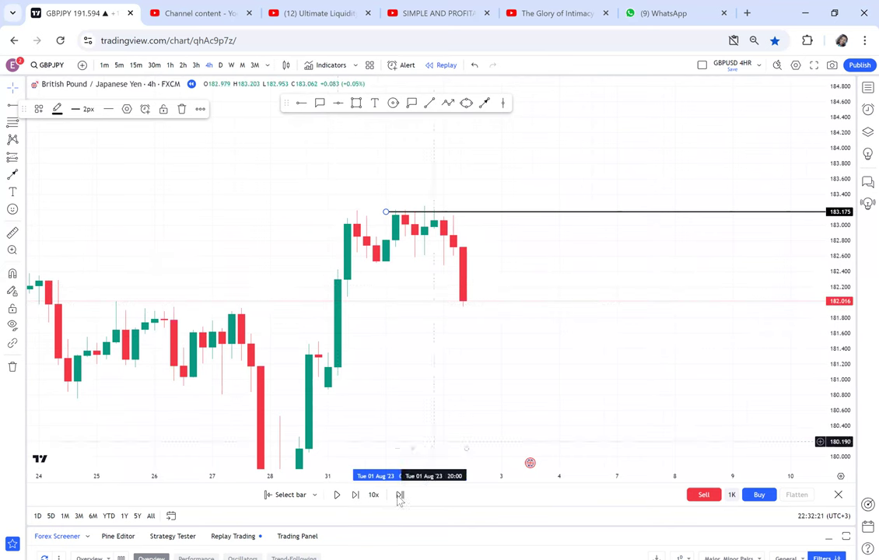
pyautogui.click(356, 495)
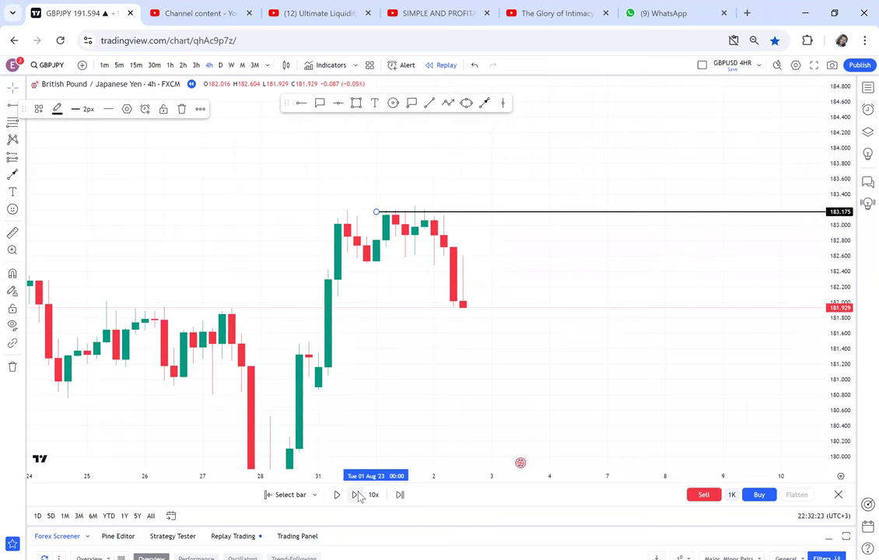
pyautogui.click(356, 495)
pyautogui.click(356, 495)
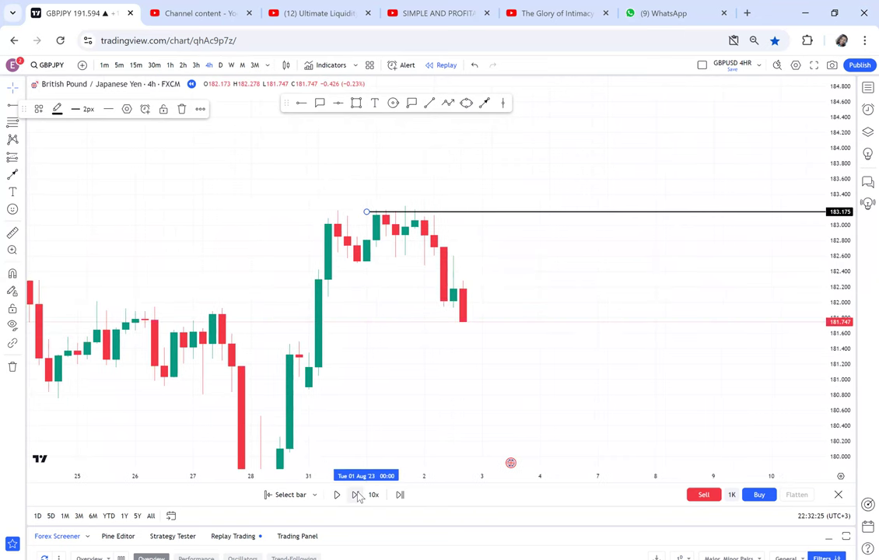
pyautogui.click(357, 495)
pyautogui.click(356, 494)
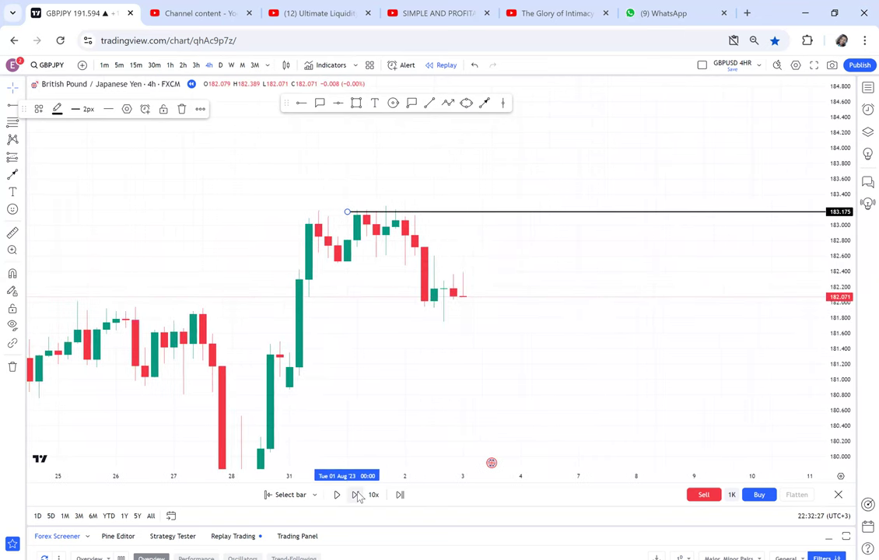
pyautogui.click(356, 495)
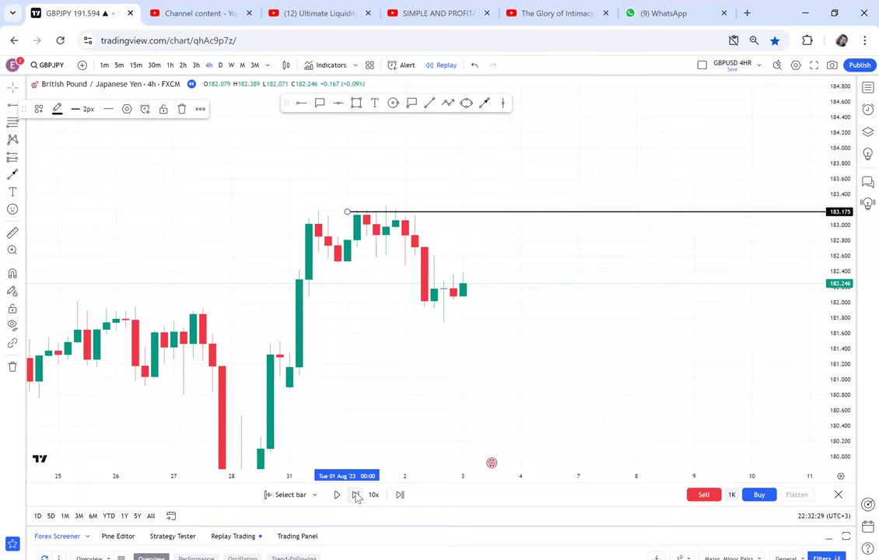
pyautogui.click(356, 496)
# Step: Move the ray to 182.365 starting at 2 Aug '23 04:00 and advance the replay to the 3 Aug '23 08:00 bar
pyautogui.moveTo(843, 430); pyautogui.dragTo(844, 268)
pyautogui.hotkey('shift', 'Right')
pyautogui.moveTo(399, 267); pyautogui.dragTo(405, 271)
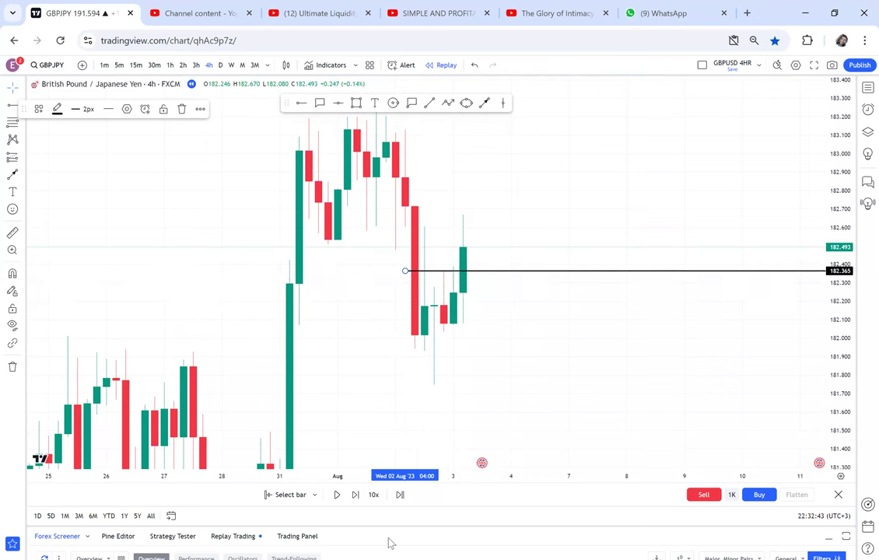
pyautogui.click(356, 494)
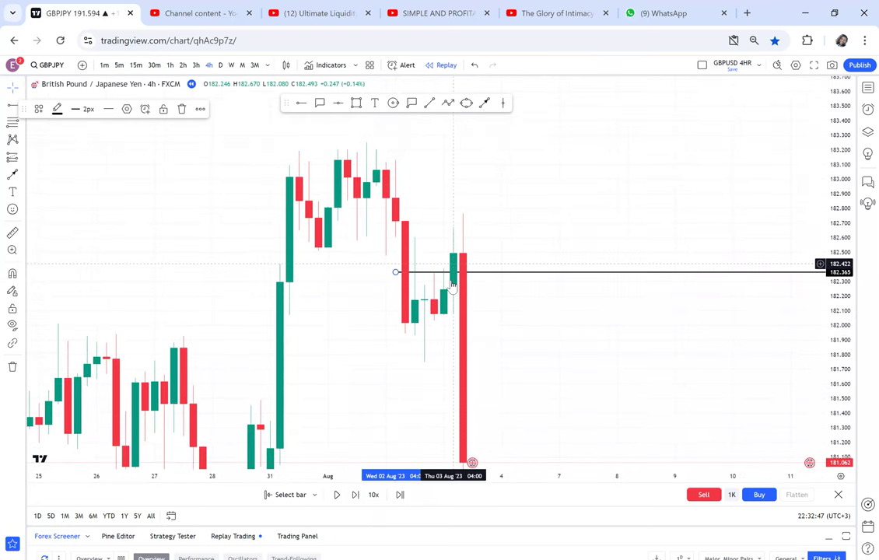
pyautogui.click(493, 271)
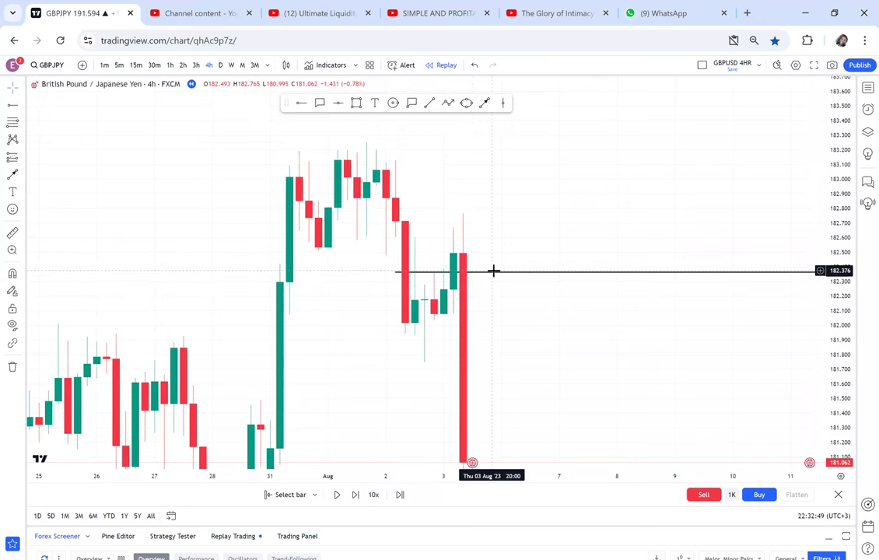
# Step: Move the ray to 182.396 on 2 Aug '23 and measure the price drop to the close of the 3 Aug '23 08:00 bar
pyautogui.moveTo(491, 272); pyautogui.dragTo(510, 266)
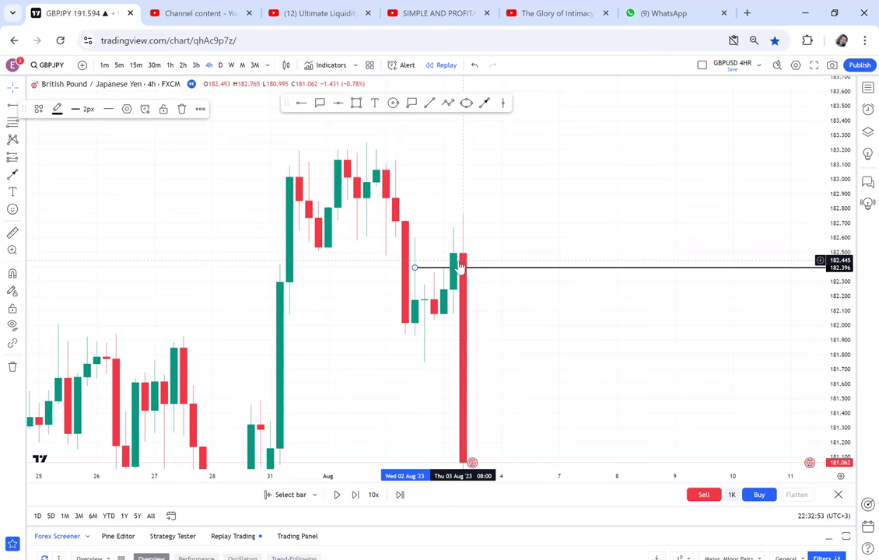
pyautogui.moveTo(635, 378); pyautogui.dragTo(647, 300)
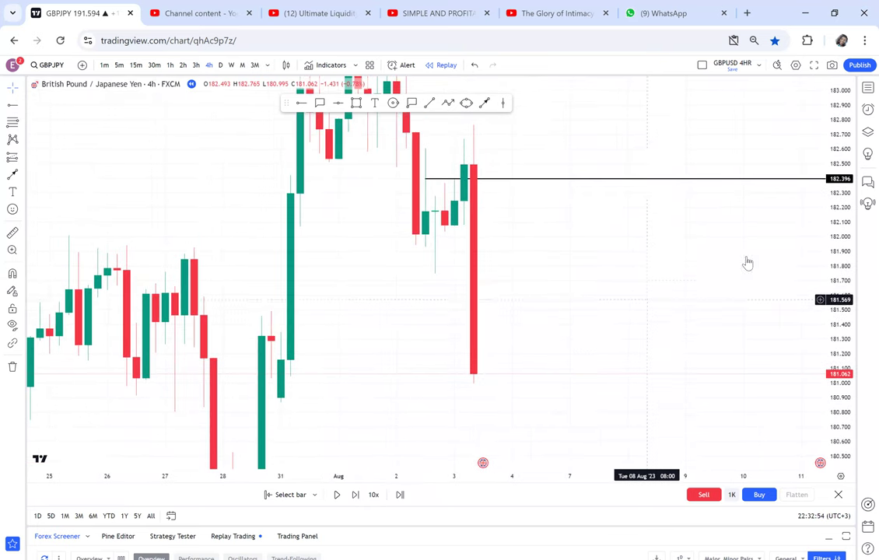
pyautogui.moveTo(833, 239); pyautogui.dragTo(830, 310)
pyautogui.click(12, 234)
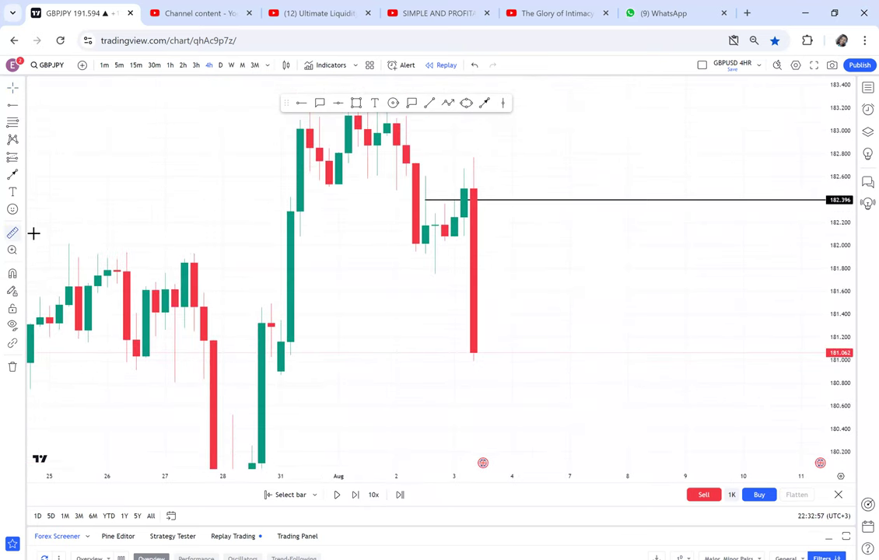
pyautogui.click(427, 188)
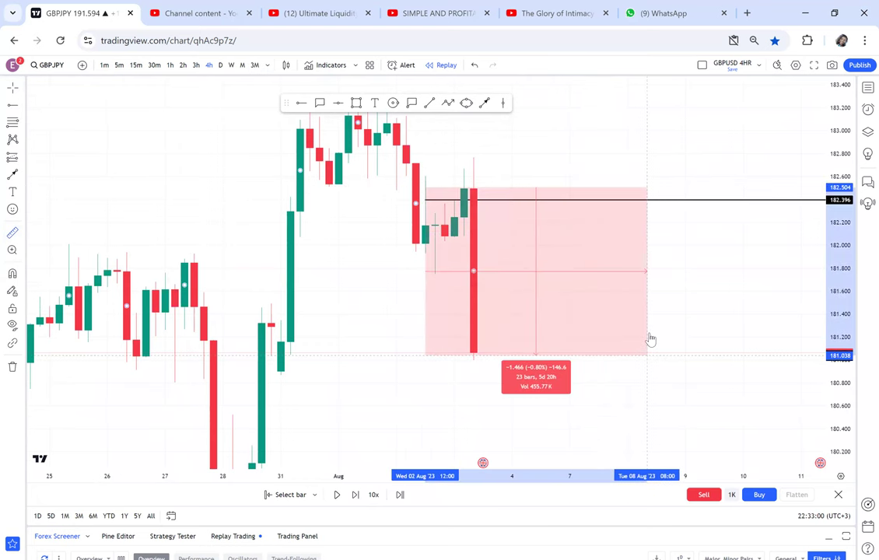
pyautogui.click(661, 303)
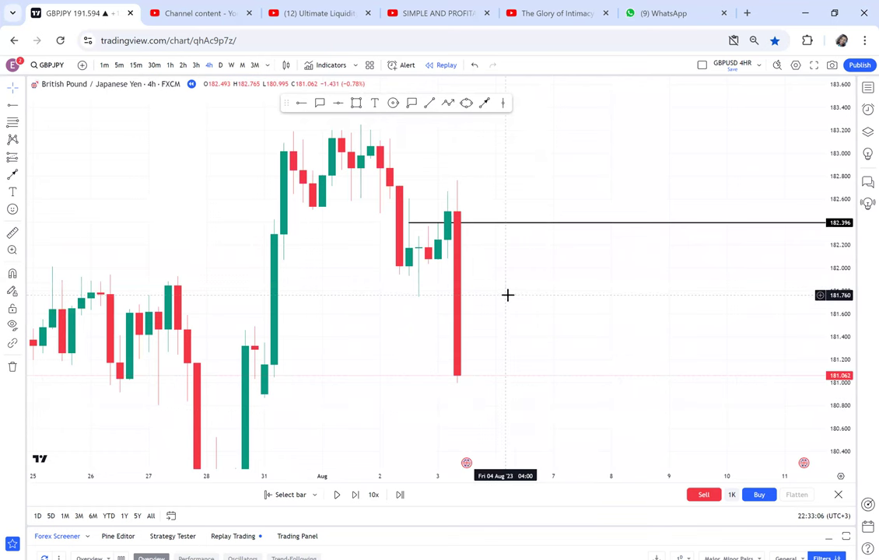
# Step: Advance the replay to the 4 Aug '23 00:00 bar and move the ray to 181.418 starting at 3 Aug '23 16:00
pyautogui.click(355, 494)
pyautogui.moveTo(835, 355); pyautogui.dragTo(840, 424)
pyautogui.click(355, 494)
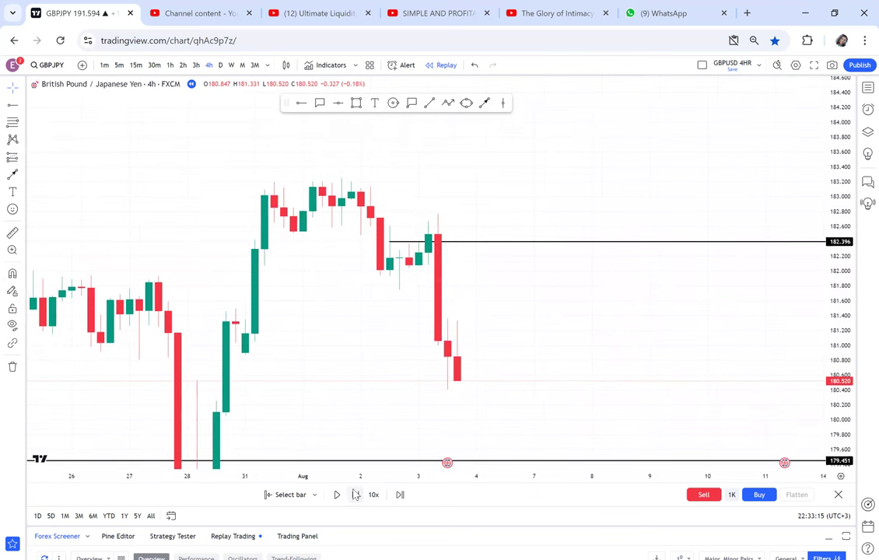
pyautogui.click(355, 494)
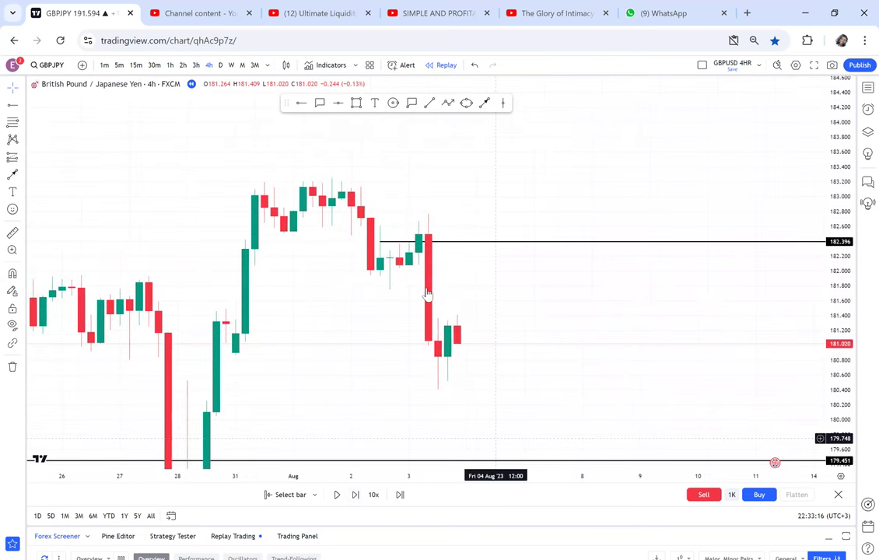
pyautogui.moveTo(381, 247); pyautogui.dragTo(415, 323)
pyautogui.click(355, 495)
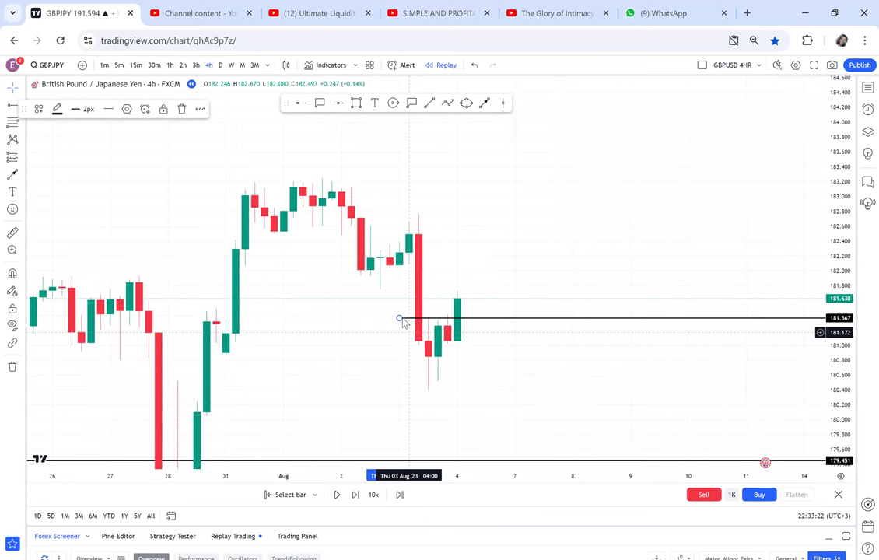
pyautogui.moveTo(400, 317); pyautogui.dragTo(442, 319)
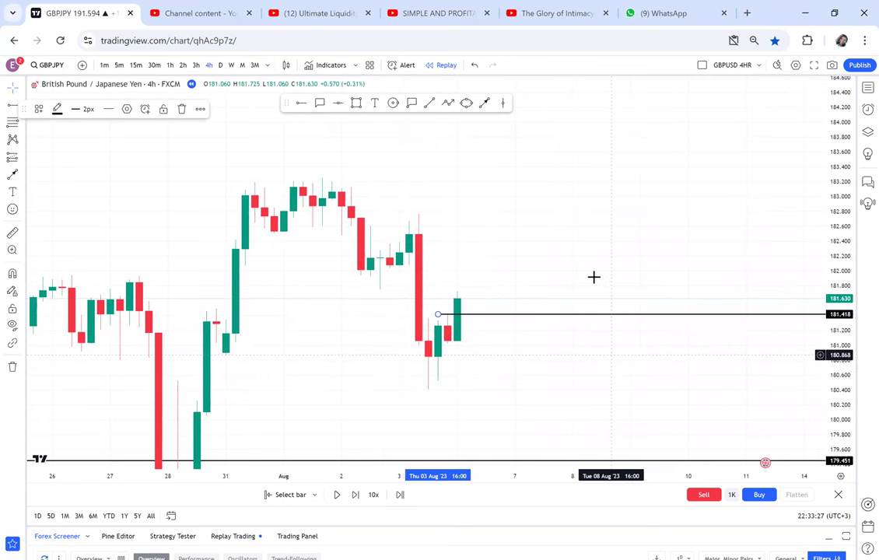
# Step: Add horizontal rays at 182.778 from 2 Aug '23 04:00 and at 183.245 from 28 Jul '23 08:00
pyautogui.scroll(-2, 639, 289)
pyautogui.moveTo(639, 243)
pyautogui.mouseDown()
pyautogui.moveTo(596, 251)
pyautogui.moveTo(558, 244)
pyautogui.mouseUp()
pyautogui.click(390, 230)
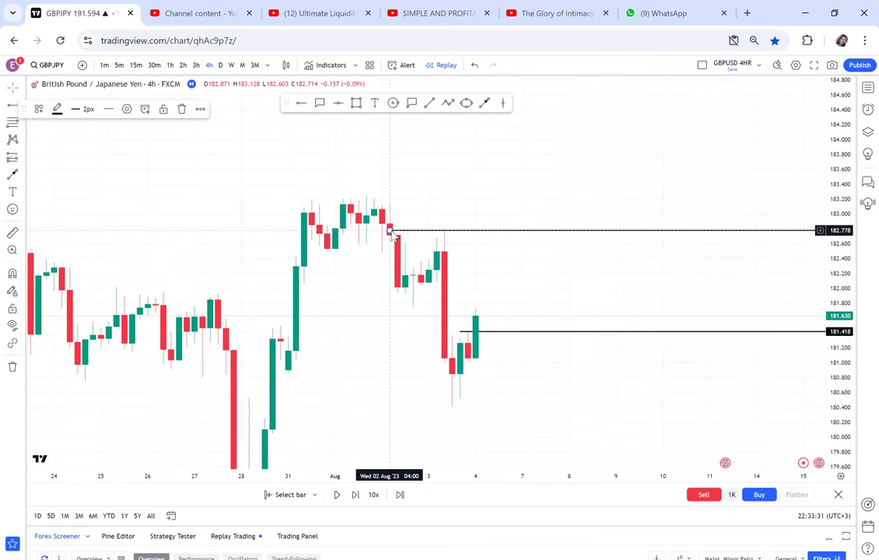
pyautogui.click(301, 103)
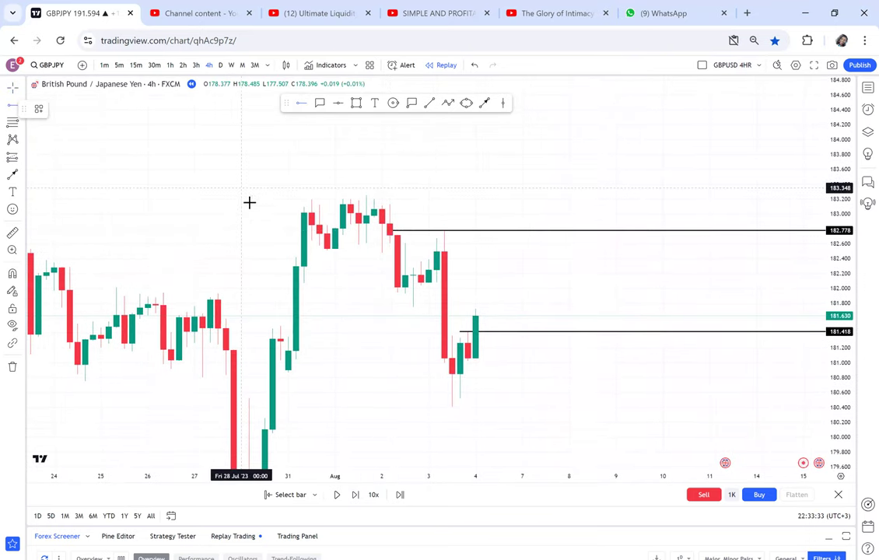
pyautogui.click(257, 195)
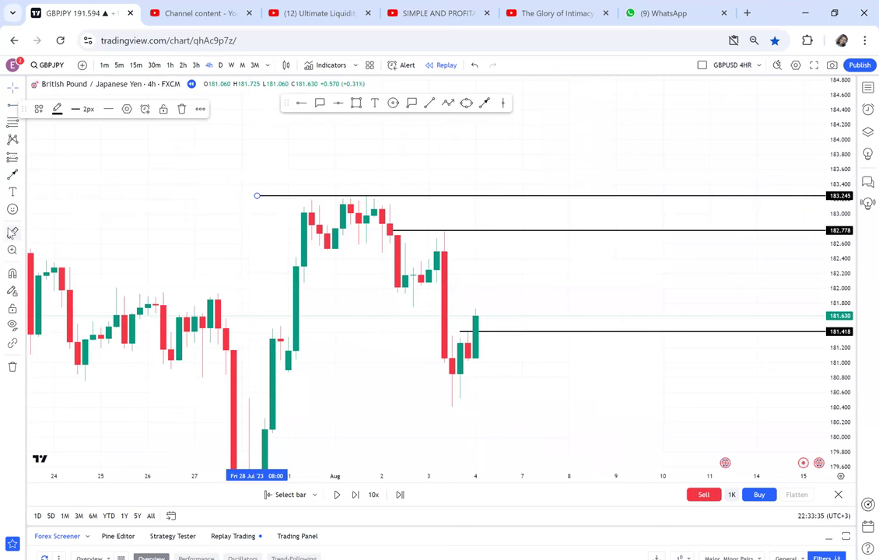
# Step: Measure the distance from the current price up to the 182.778 and 183.245 rays
pyautogui.click(12, 232)
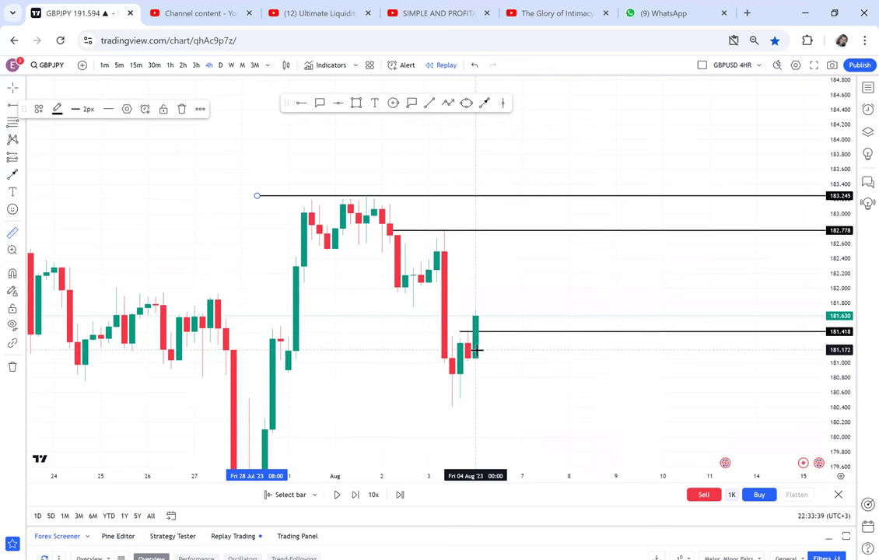
pyautogui.click(461, 316)
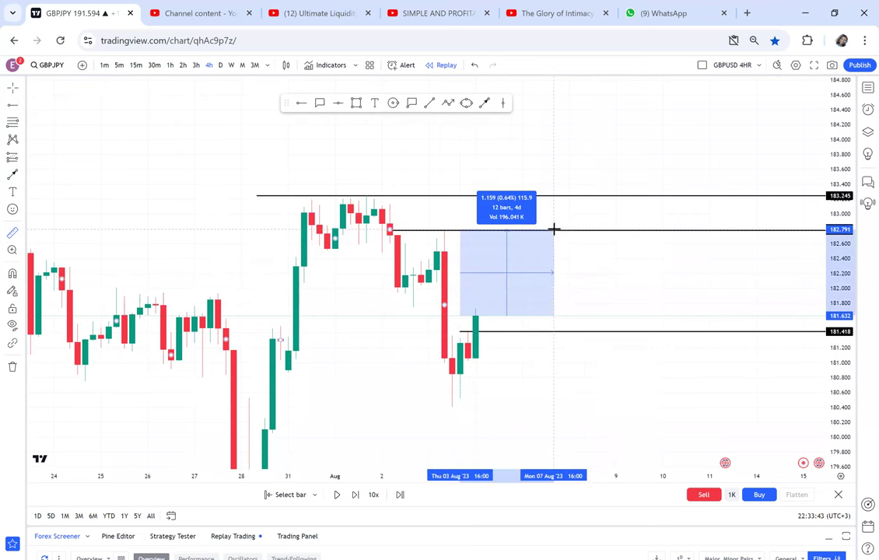
pyautogui.click(561, 195)
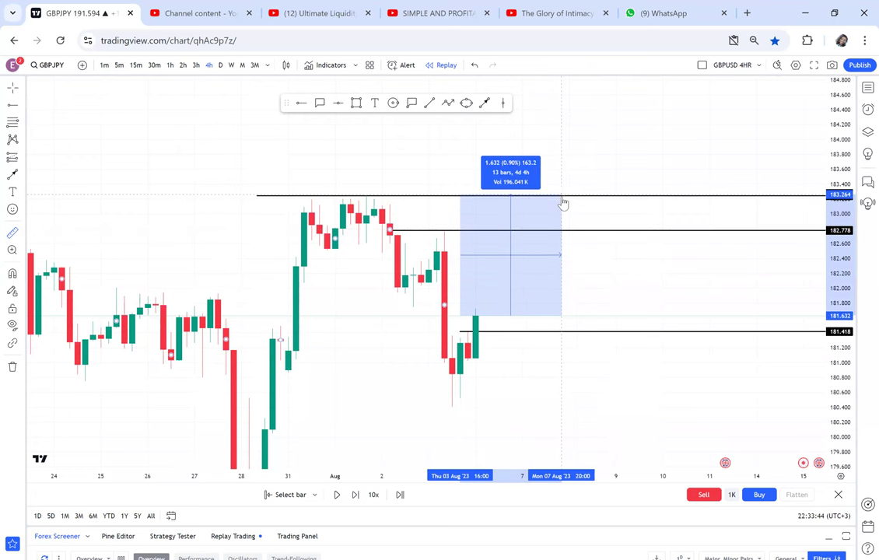
pyautogui.click(581, 261)
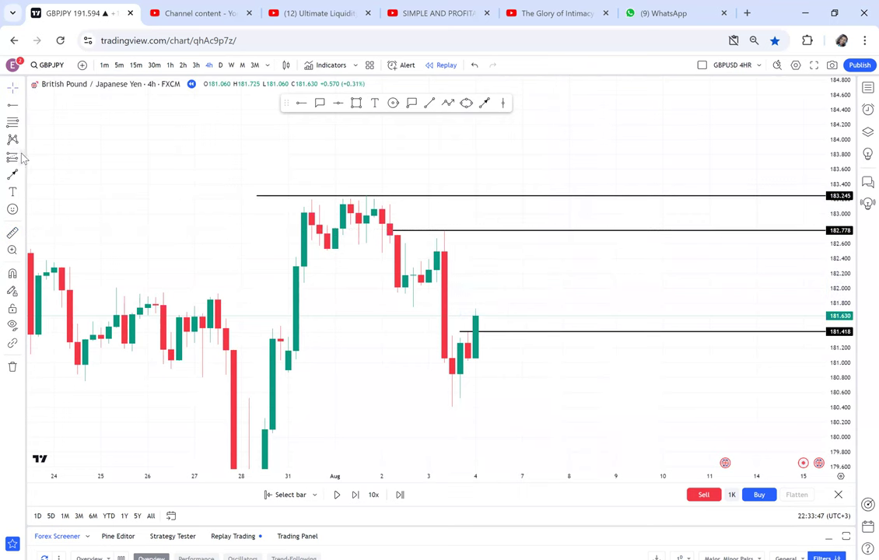
# Step: Place a long position at 181.639 starting 4 Aug '23 04:00 and set its target to the 182.778 ray
pyautogui.click(22, 158)
pyautogui.click(65, 170)
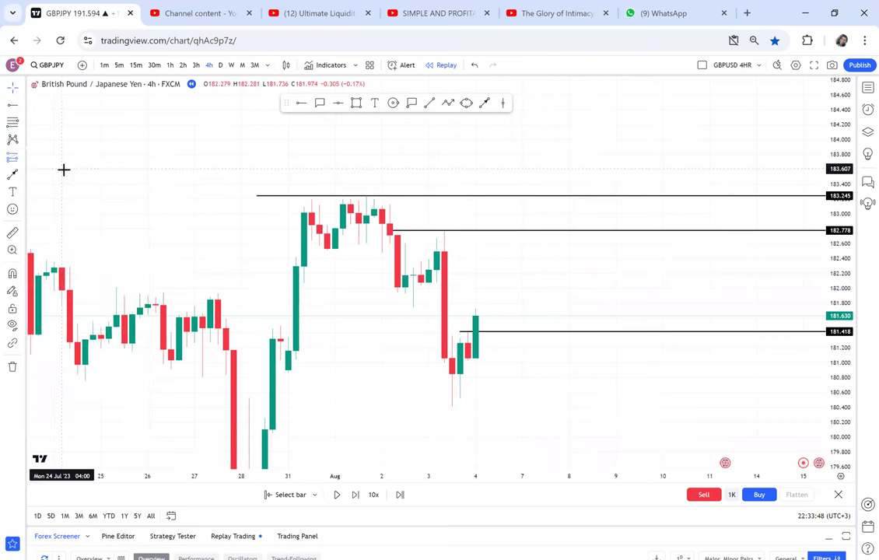
pyautogui.click(480, 316)
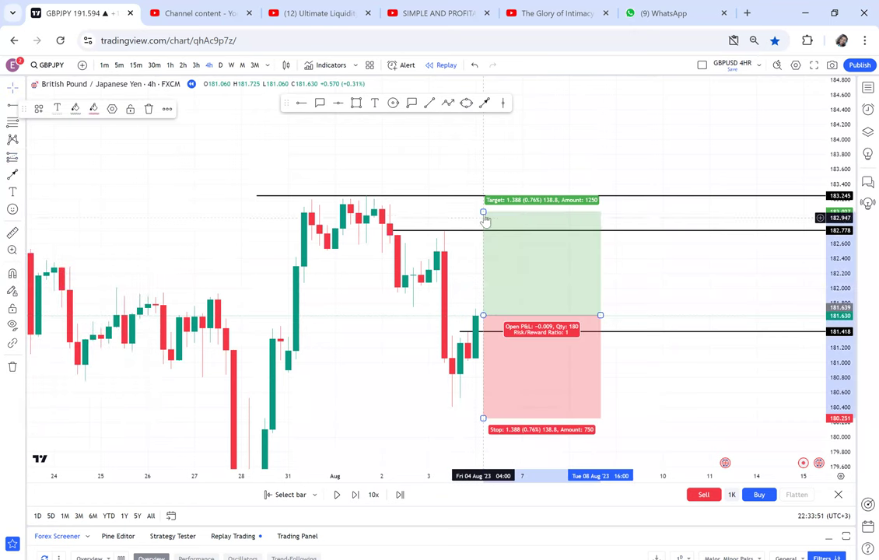
pyautogui.moveTo(483, 206); pyautogui.dragTo(480, 231)
pyautogui.click(306, 251)
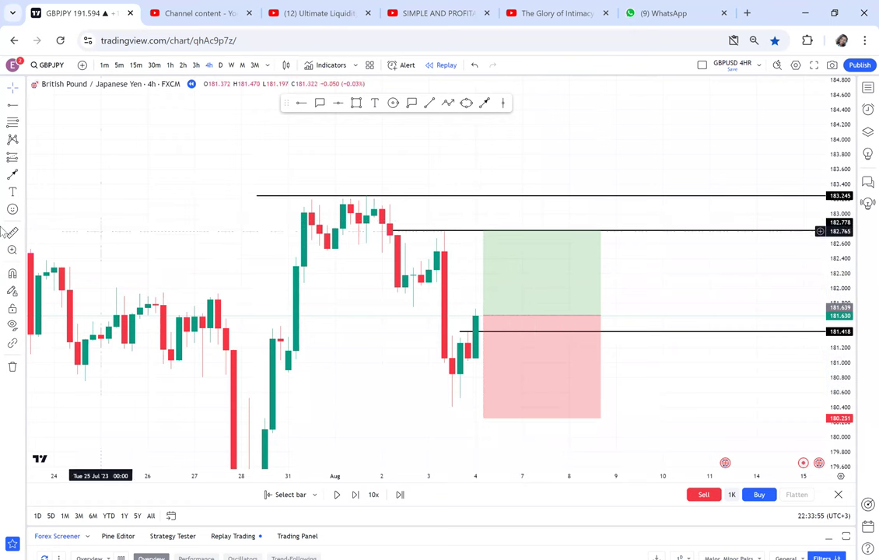
# Step: Measure the distance from the long position's entry to its target
pyautogui.click(12, 234)
pyautogui.click(428, 315)
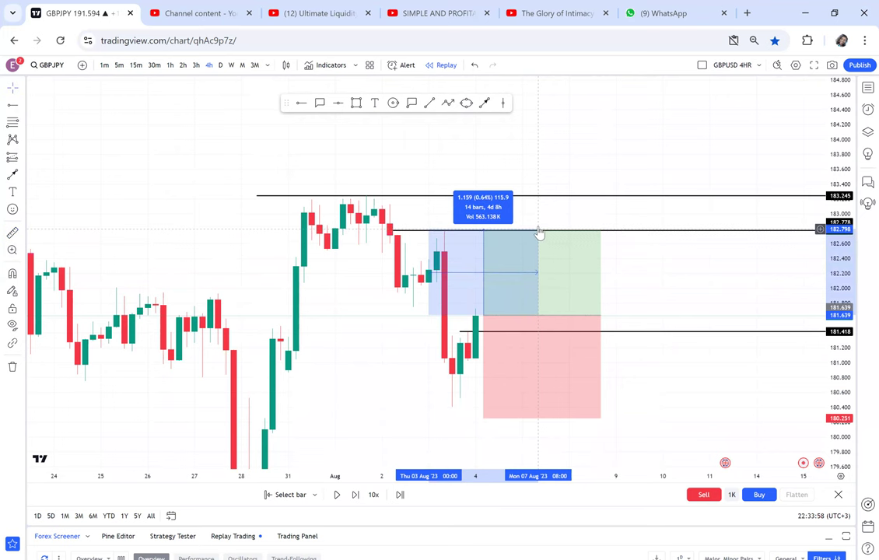
pyautogui.click(559, 253)
pyautogui.click(667, 360)
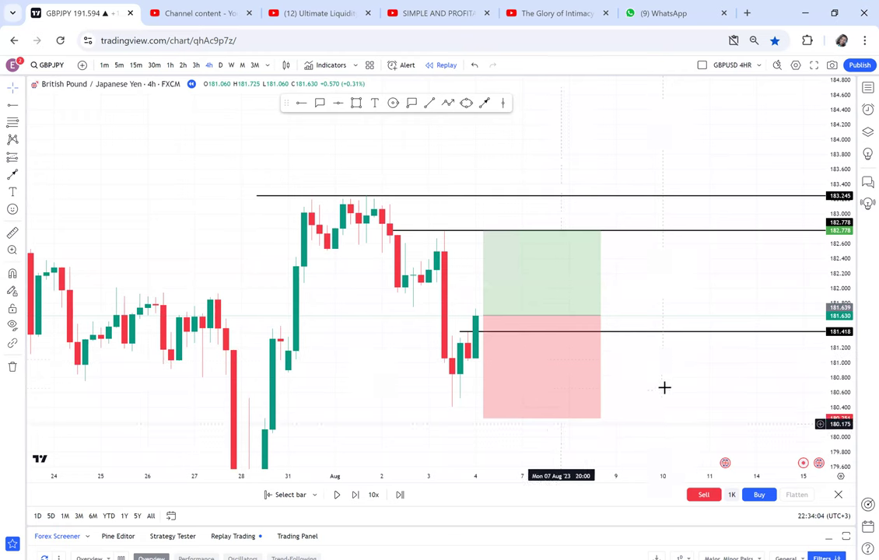
# Step: Lower the long position's stop to 179.884
pyautogui.moveTo(663, 387); pyautogui.dragTo(657, 303)
pyautogui.moveTo(477, 339); pyautogui.dragTo(487, 369)
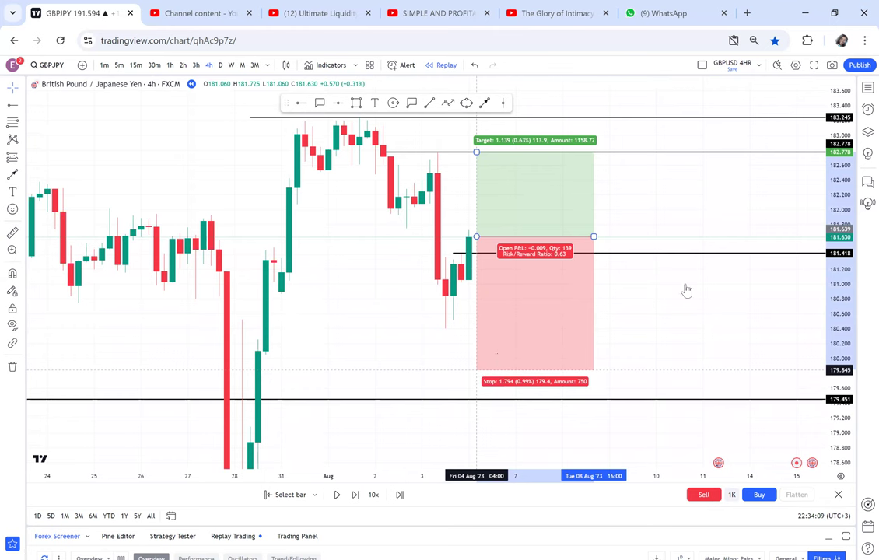
pyautogui.click(710, 302)
pyautogui.click(461, 272)
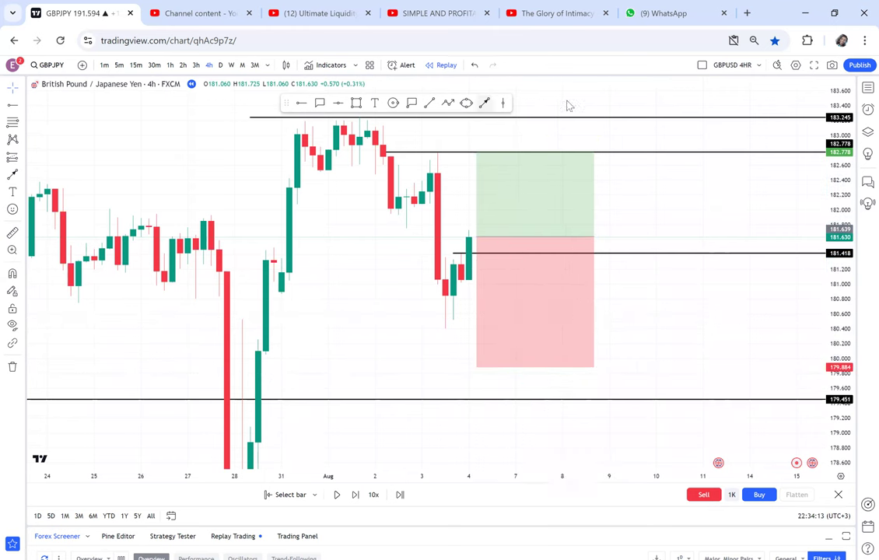
# Step: Advance the 4-hour replay bar by bar past the long position's target to the 8 Aug '23 08:00 bar
pyautogui.click(354, 501)
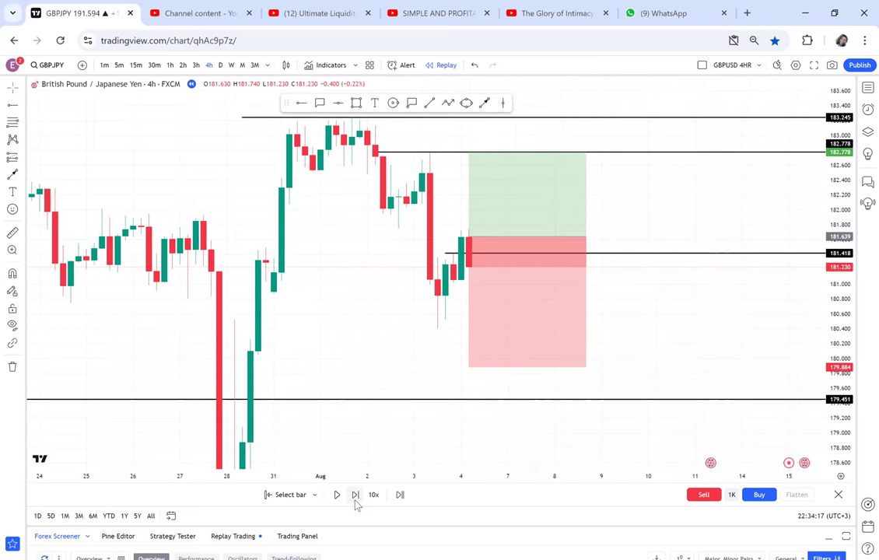
pyautogui.click(355, 495)
pyautogui.click(355, 495)
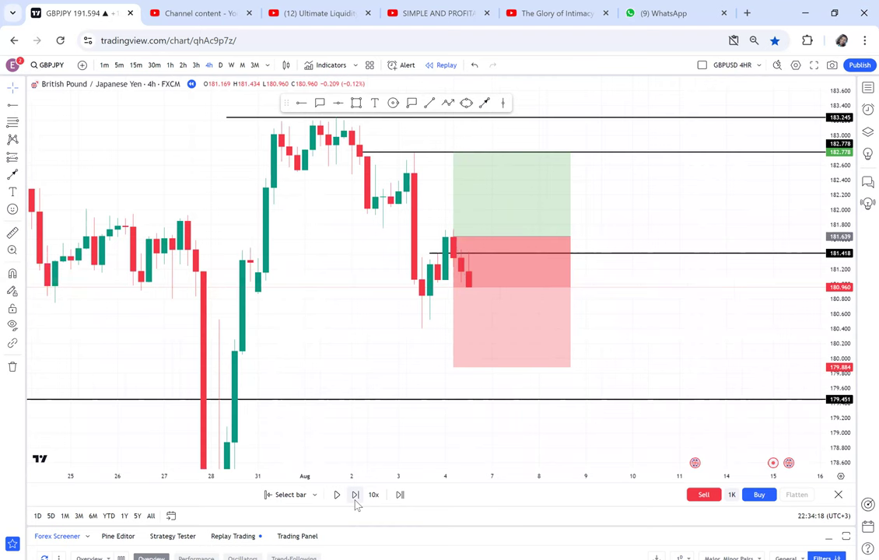
pyautogui.click(355, 495)
pyautogui.click(354, 496)
pyautogui.click(354, 497)
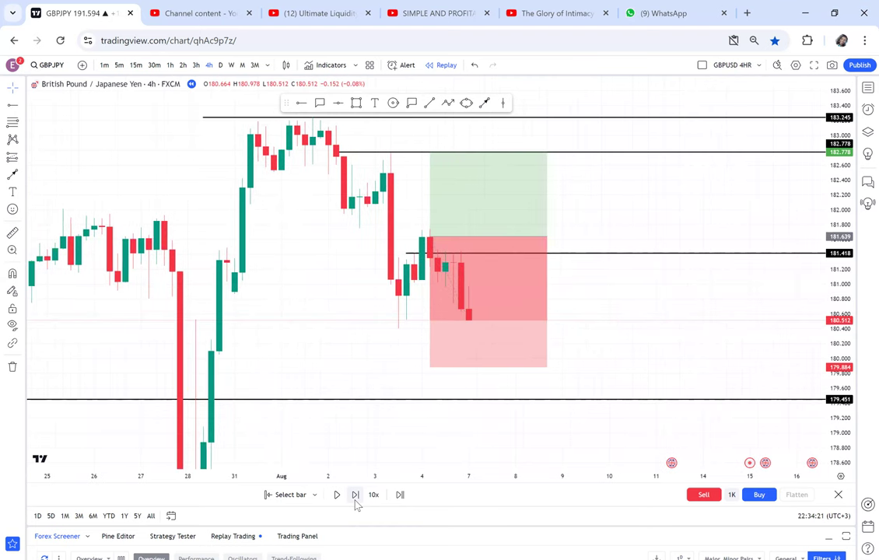
pyautogui.click(355, 498)
pyautogui.click(355, 497)
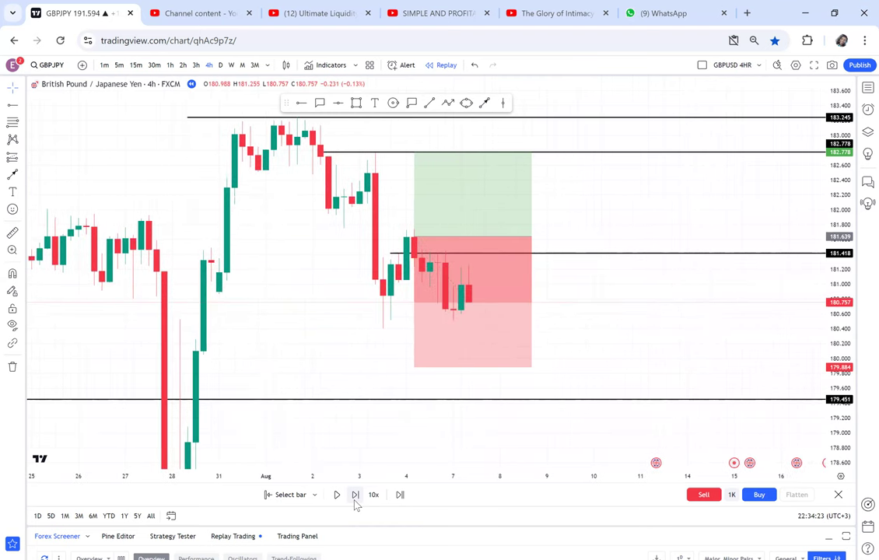
pyautogui.click(354, 498)
pyautogui.click(354, 498)
pyautogui.click(354, 498)
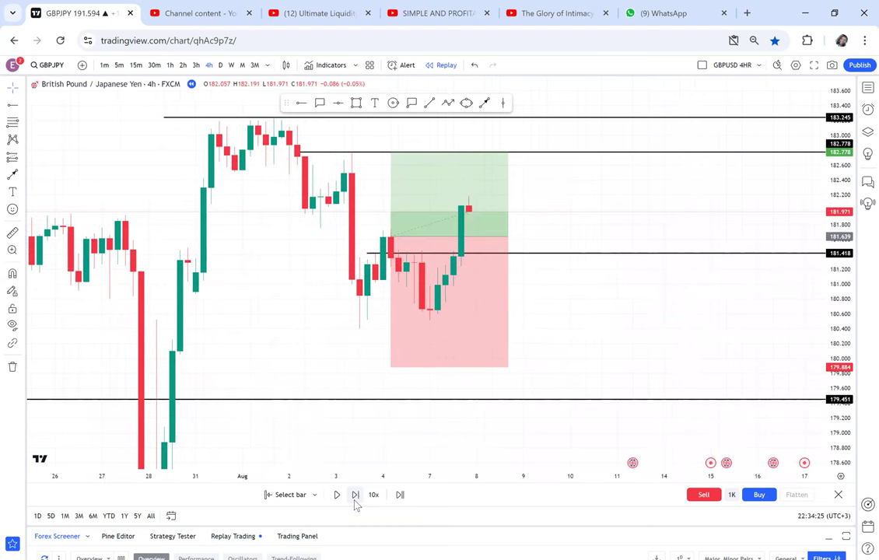
pyautogui.click(354, 497)
pyautogui.click(355, 497)
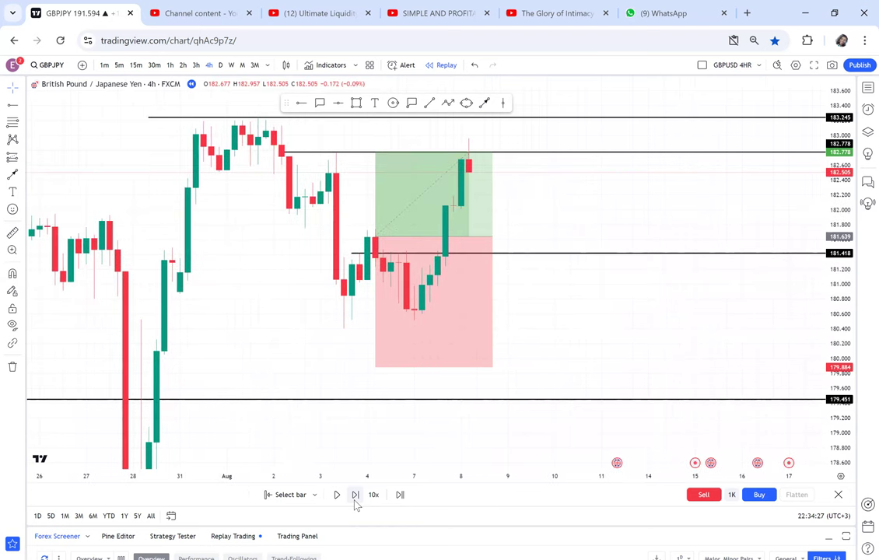
pyautogui.click(354, 498)
# Step: Move the long position to start at 7 Aug '23 00:00 with entry 181.658, and measure the pullback from 3 Aug '23 16:00
pyautogui.click(402, 238)
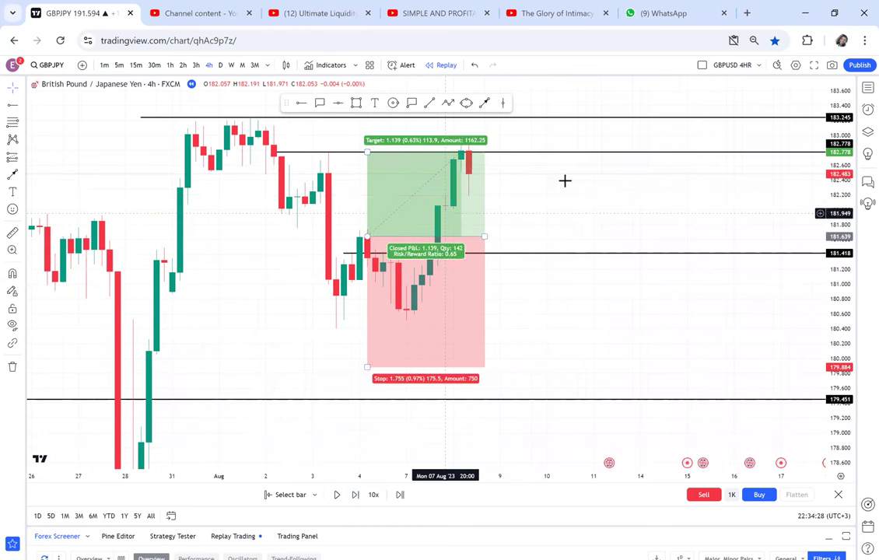
pyautogui.moveTo(457, 243); pyautogui.dragTo(509, 223)
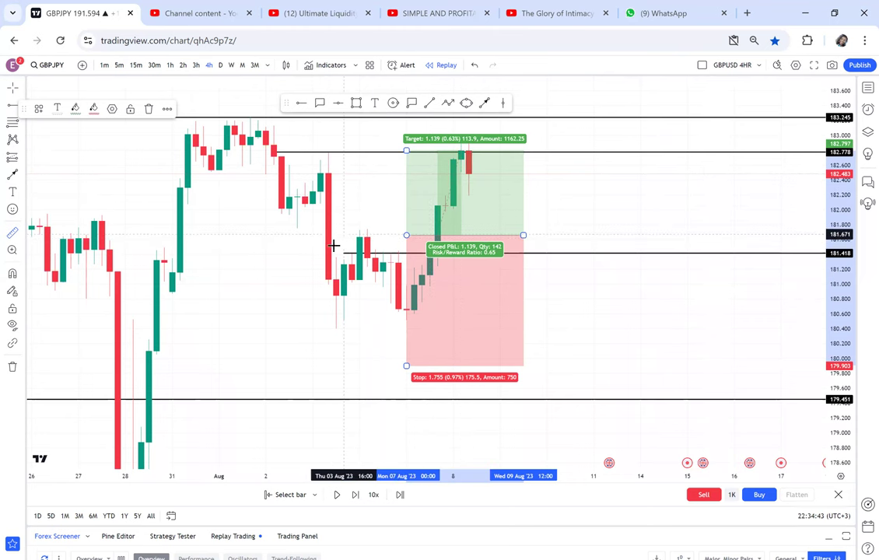
pyautogui.moveTo(344, 242); pyautogui.dragTo(495, 321)
pyautogui.click(567, 306)
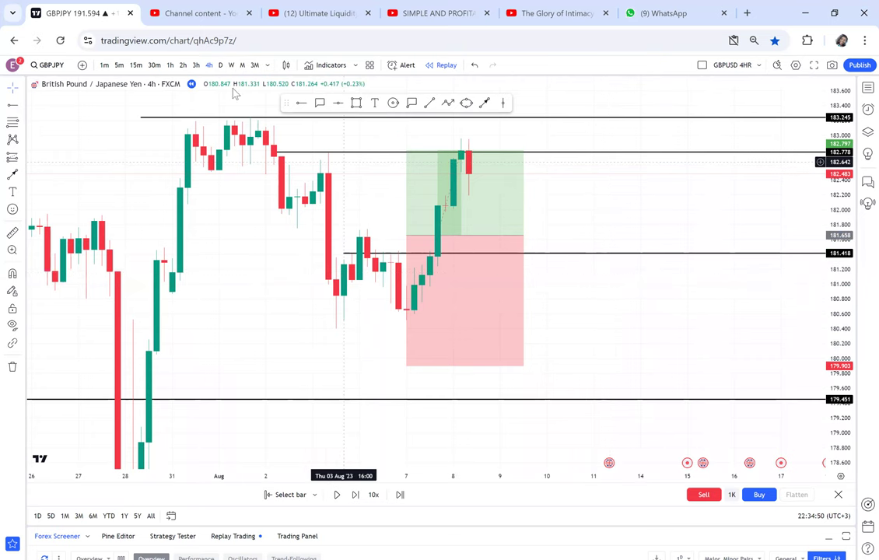
# Step: Play the replay forward past the 183.245 ray and pause it at the 17 Aug '23 00:00 bar
pyautogui.moveTo(398, 146); pyautogui.dragTo(379, 282)
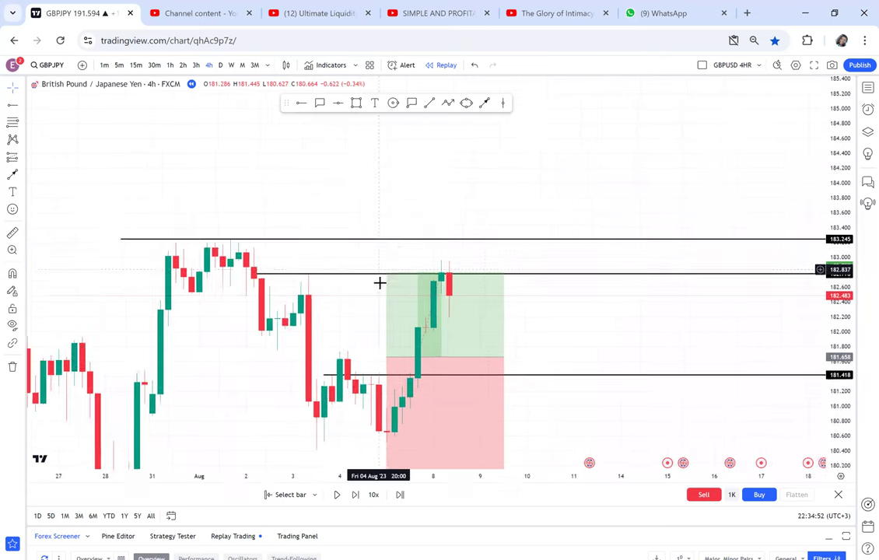
pyautogui.scroll(-1, 379, 282)
pyautogui.moveTo(831, 315); pyautogui.dragTo(831, 397)
pyautogui.scroll(-4, 654, 238)
pyautogui.moveTo(641, 196); pyautogui.dragTo(513, 235)
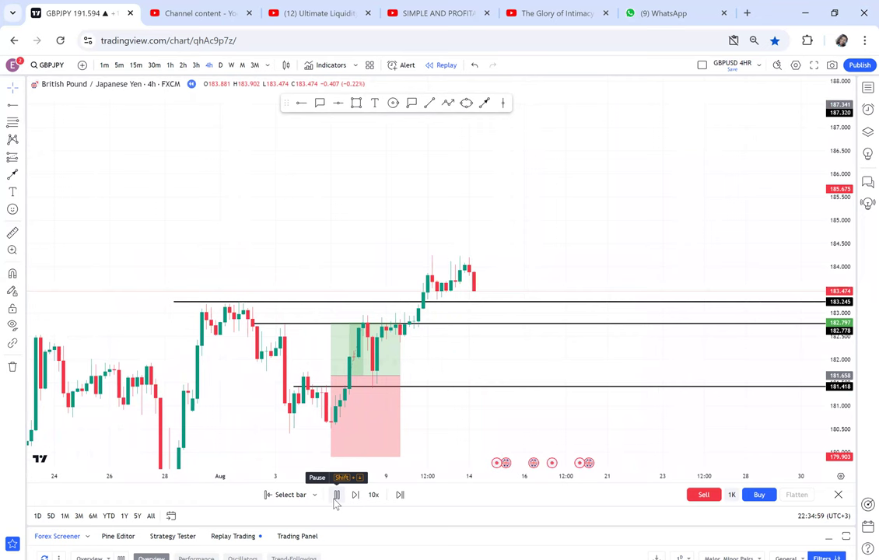
pyautogui.click(334, 495)
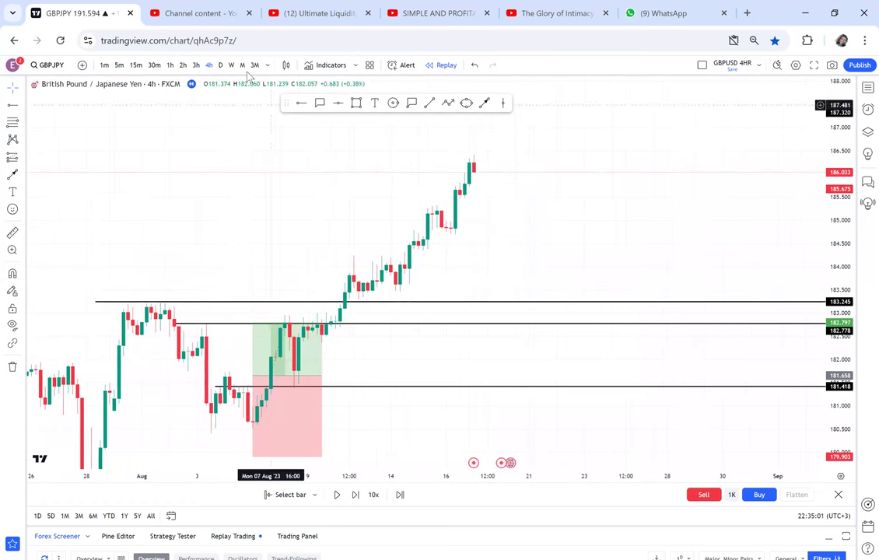
# Step: Switch the chart to the weekly timeframe and bring the Jul–Aug '23 candles and their price rays into view
pyautogui.click(230, 64)
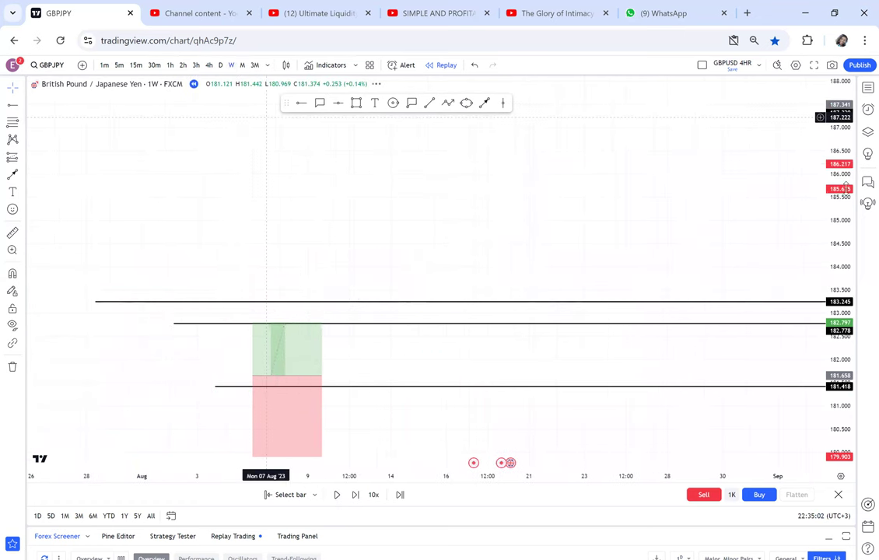
pyautogui.scroll(4, 658, 347)
pyautogui.moveTo(377, 379); pyautogui.dragTo(547, 346)
pyautogui.scroll(3, 549, 346)
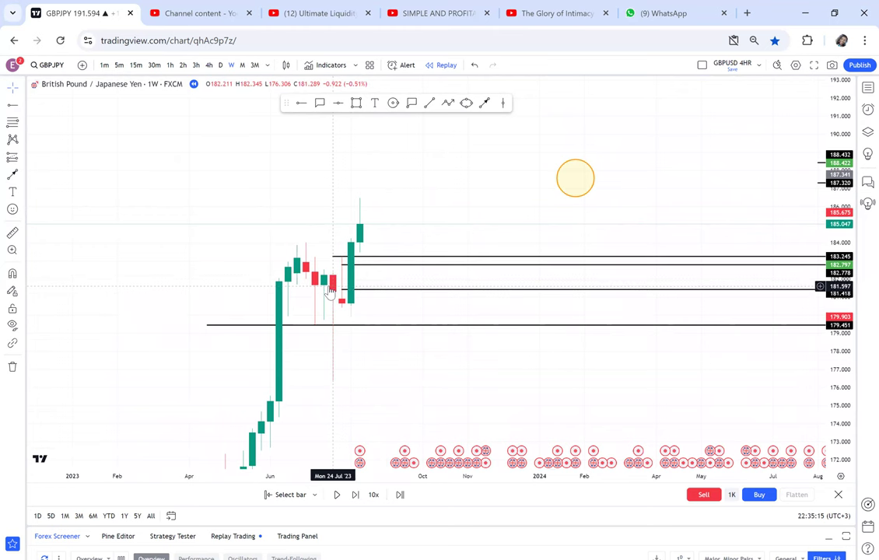
pyautogui.moveTo(350, 317)
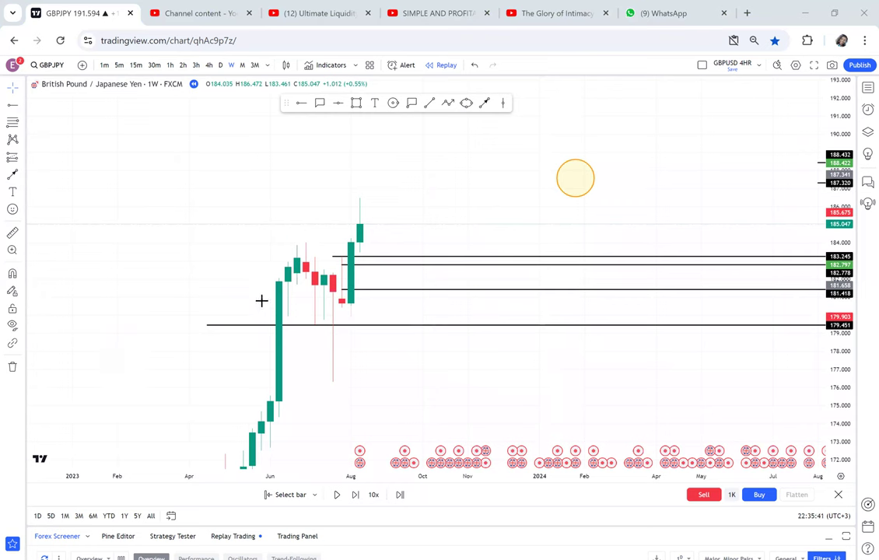
# Step: Add a text note at 30 Jan '23 near 188.600 and paste in the contact phone number and course offer, including 12 modules and prices
pyautogui.rightClick(163, 175)
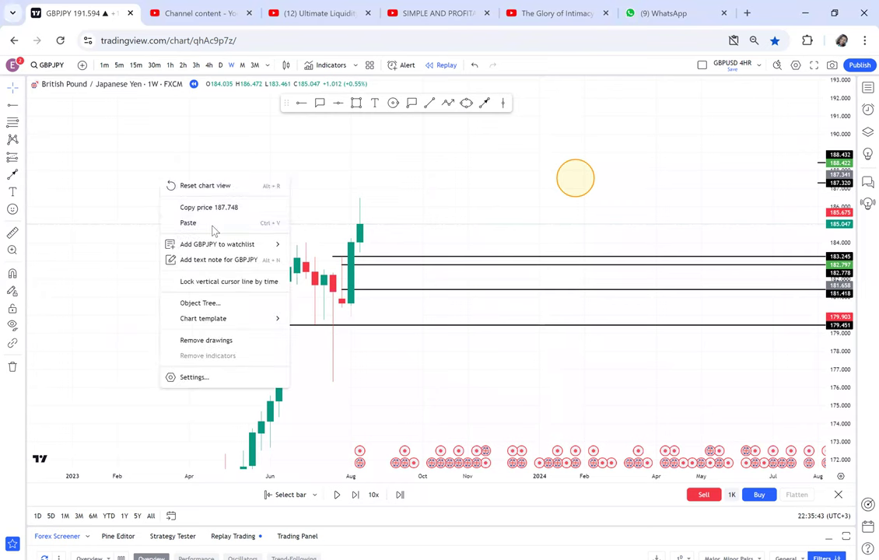
pyautogui.click(374, 102)
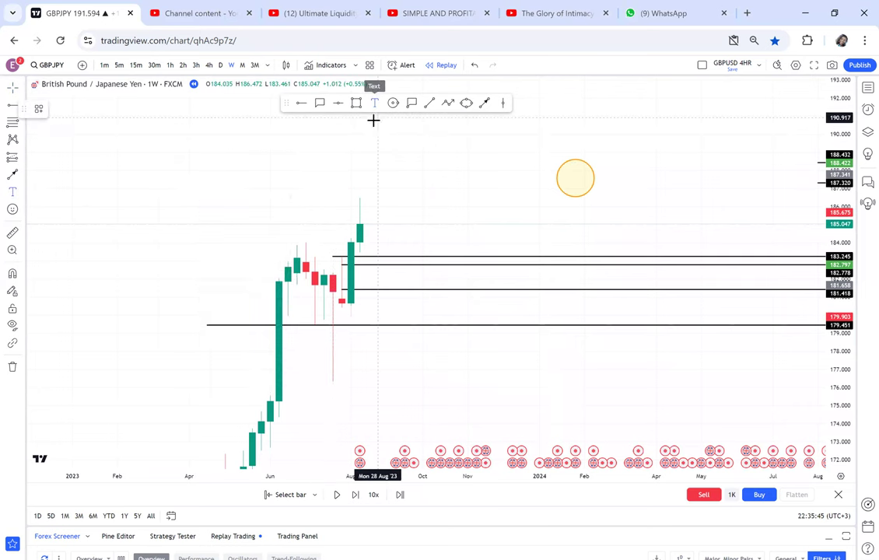
pyautogui.click(105, 160)
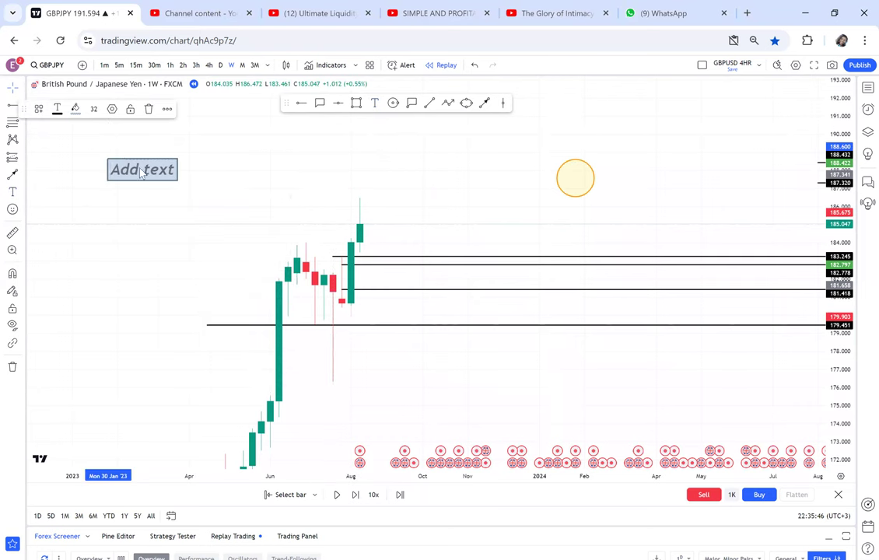
pyautogui.rightClick(126, 168)
pyautogui.click(165, 307)
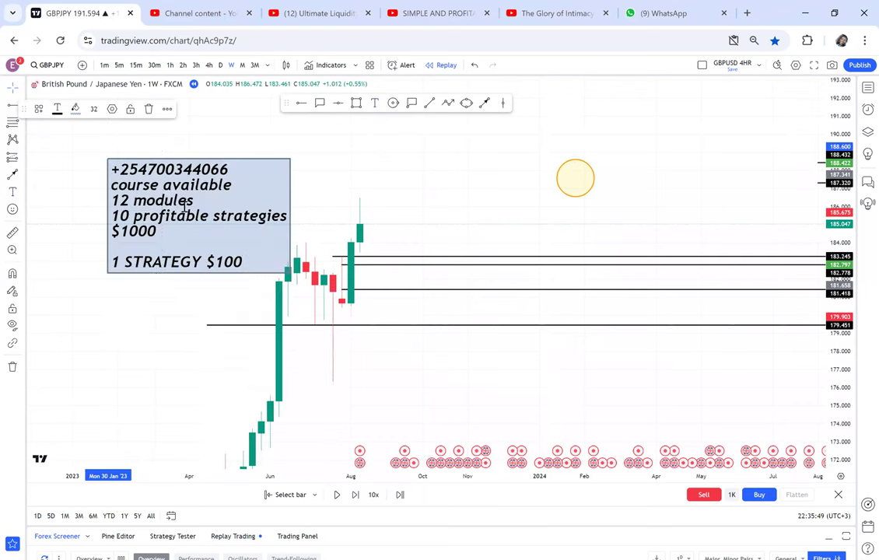
# Step: Move the course offer note clear of the candles, anchoring it at 28 Nov '22 near 190.144
pyautogui.moveTo(377, 276); pyautogui.dragTo(430, 284)
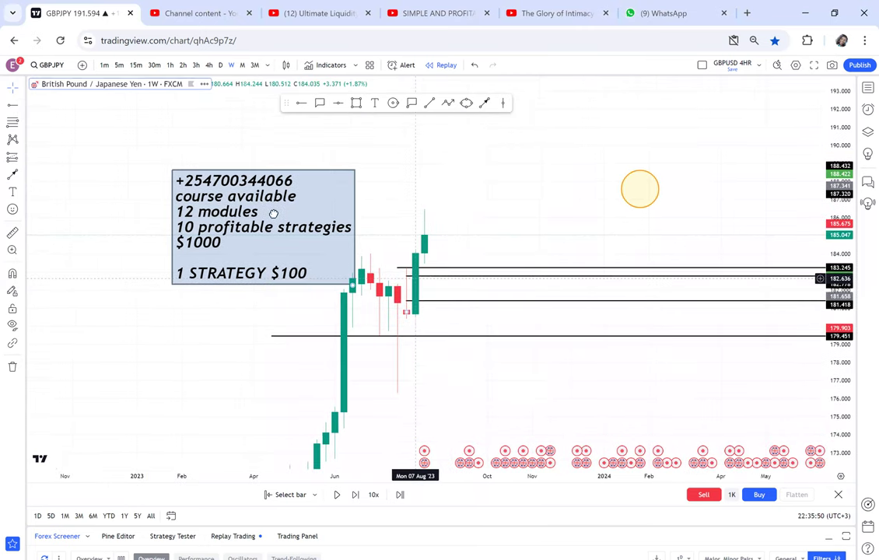
pyautogui.moveTo(272, 215); pyautogui.dragTo(207, 185)
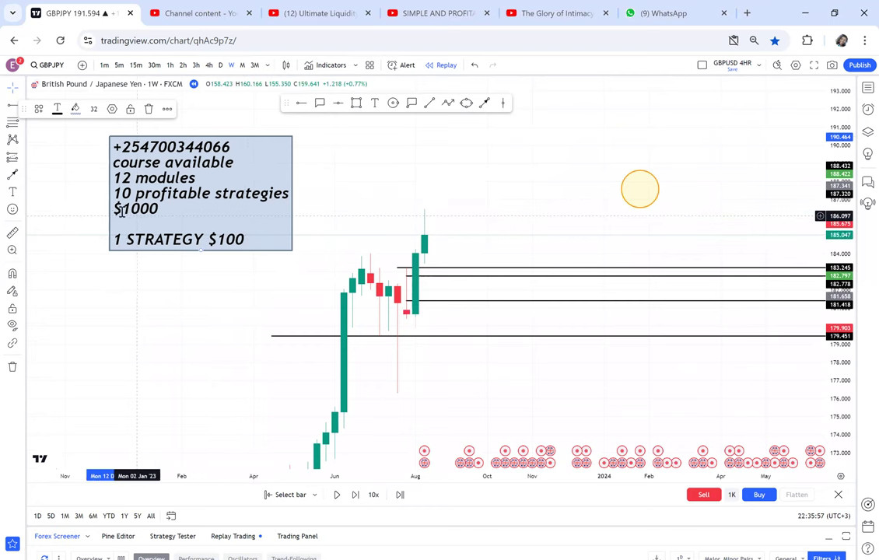
pyautogui.moveTo(113, 146)
pyautogui.mouseDown()
pyautogui.moveTo(182, 147)
pyautogui.moveTo(114, 154)
pyautogui.mouseUp()
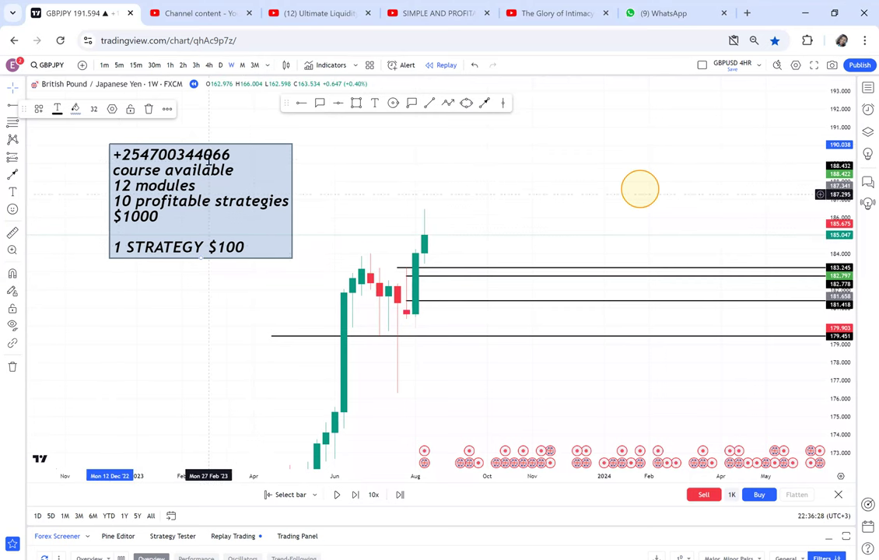
pyautogui.moveTo(235, 152); pyautogui.dragTo(219, 151)
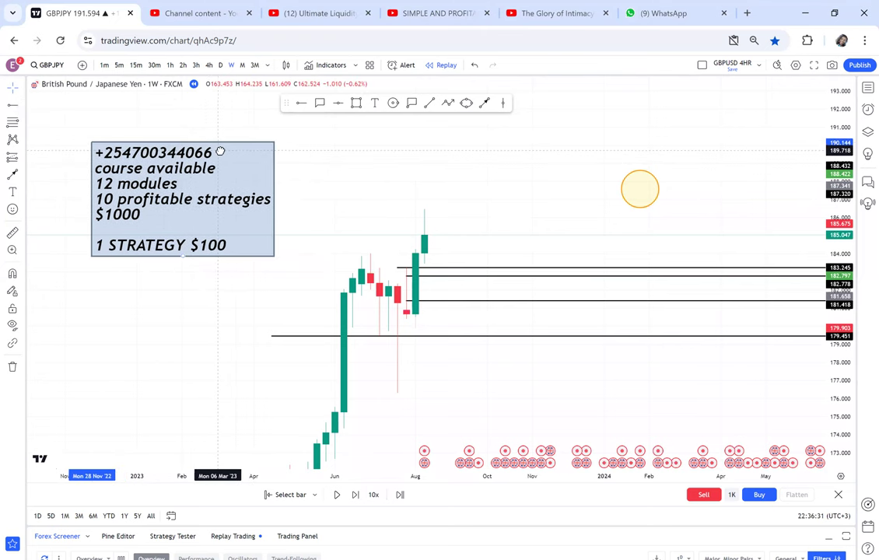